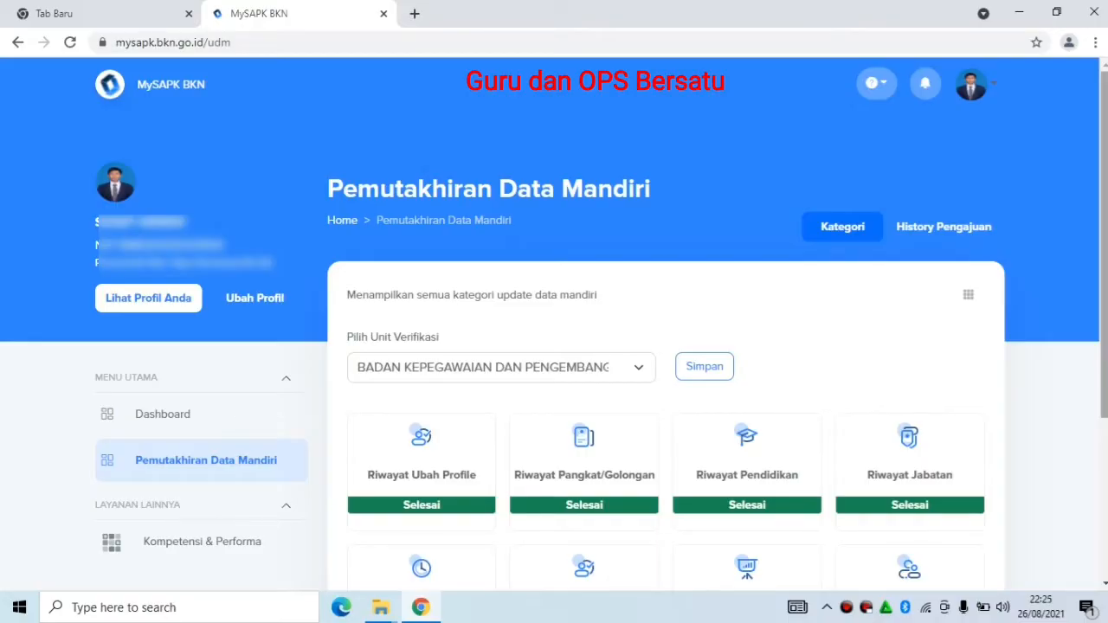
Open the Riwayat Keluarga category and review its Pasangan and Anak records
{"action": "scroll", "coordinate": [554, 346], "scroll_direction": "down", "scroll_amount": 3}
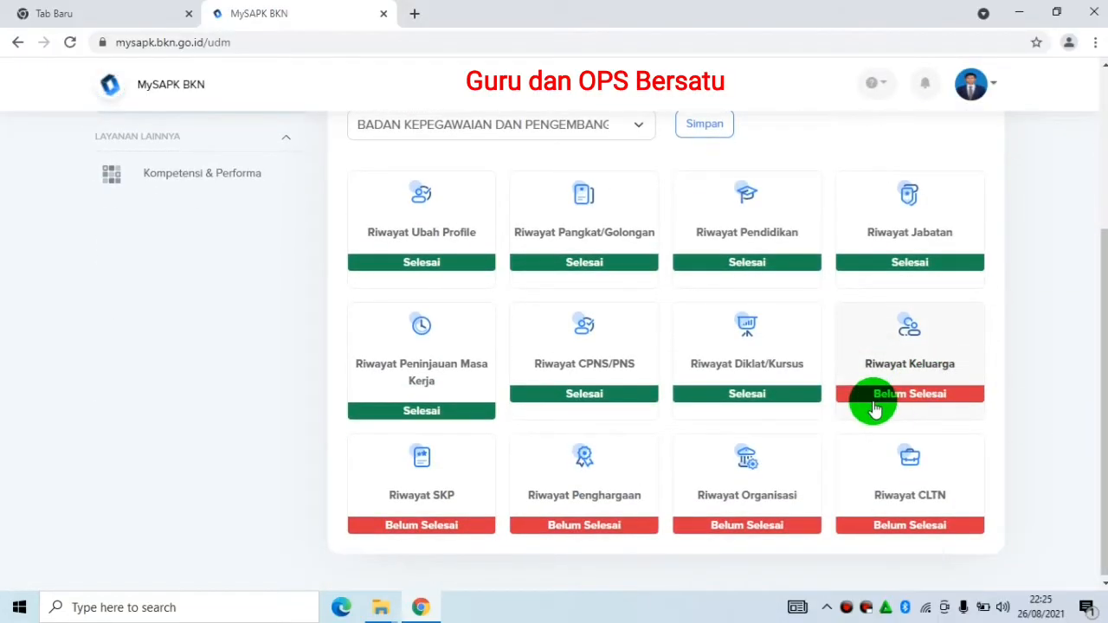
{"action": "left_click", "coordinate": [896, 344]}
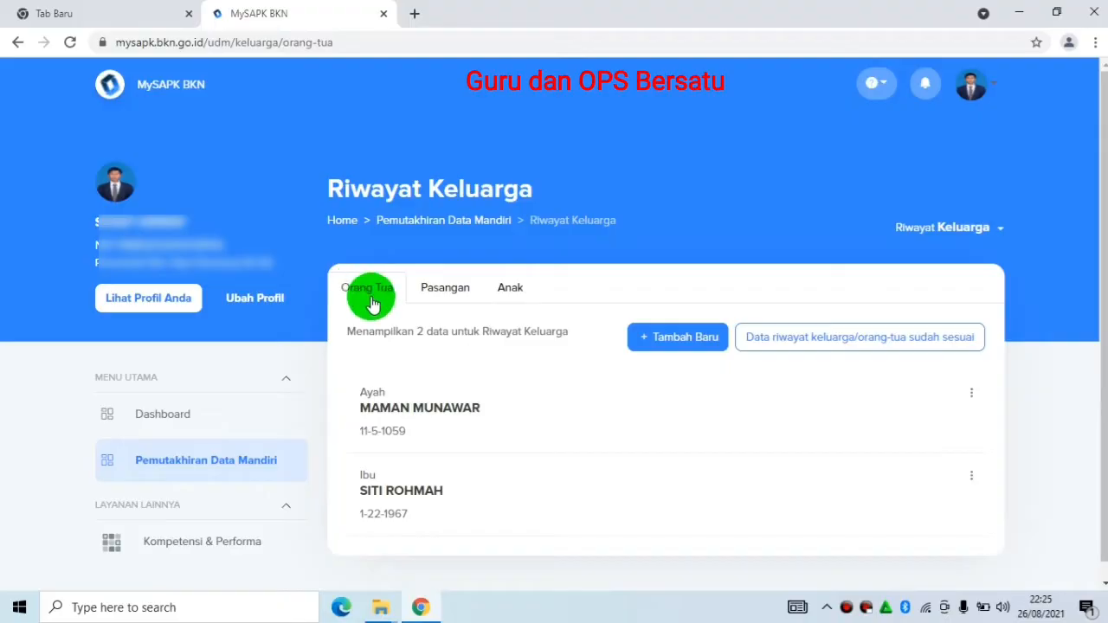
{"action": "left_click", "coordinate": [443, 299]}
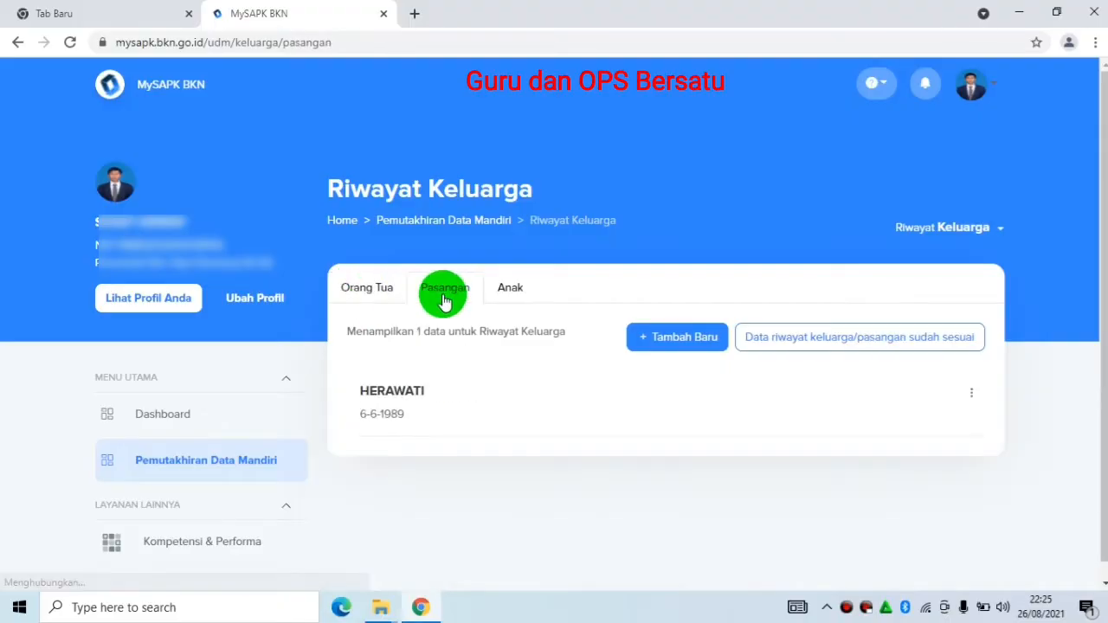
{"action": "left_click", "coordinate": [508, 290]}
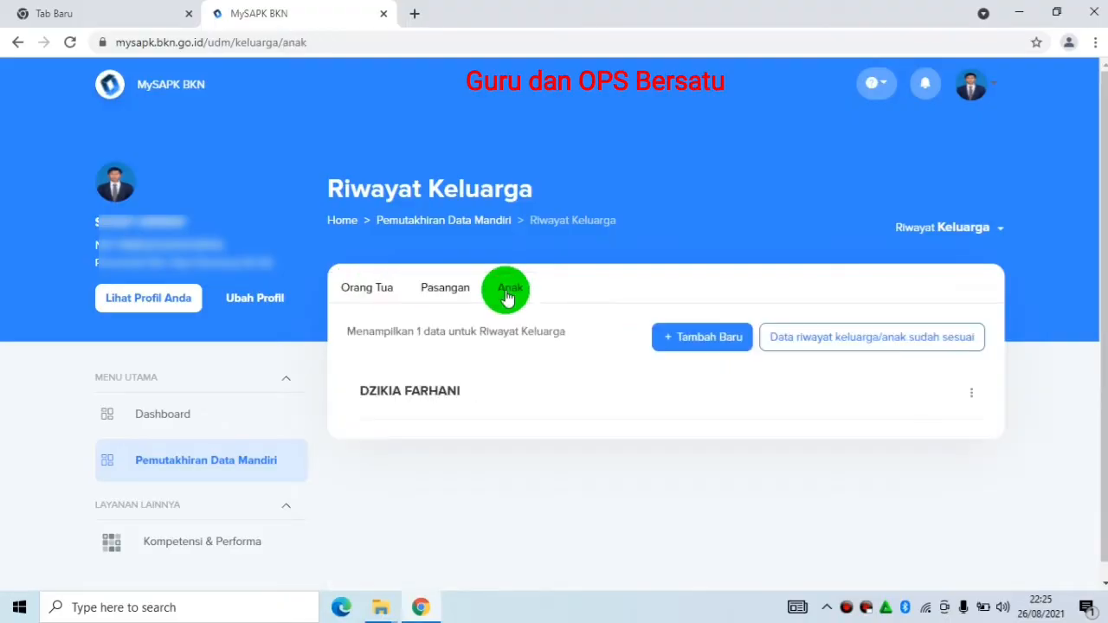
Open the father's (Ayah) record under Orang Tua for editing
{"action": "left_click", "coordinate": [360, 301]}
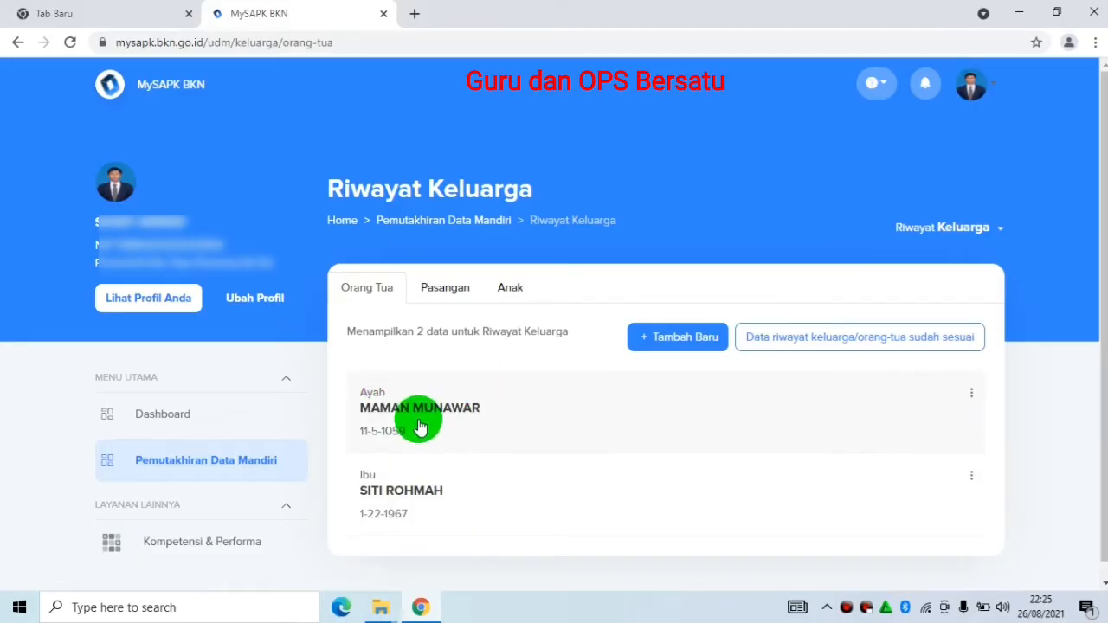
{"action": "left_click", "coordinate": [972, 398]}
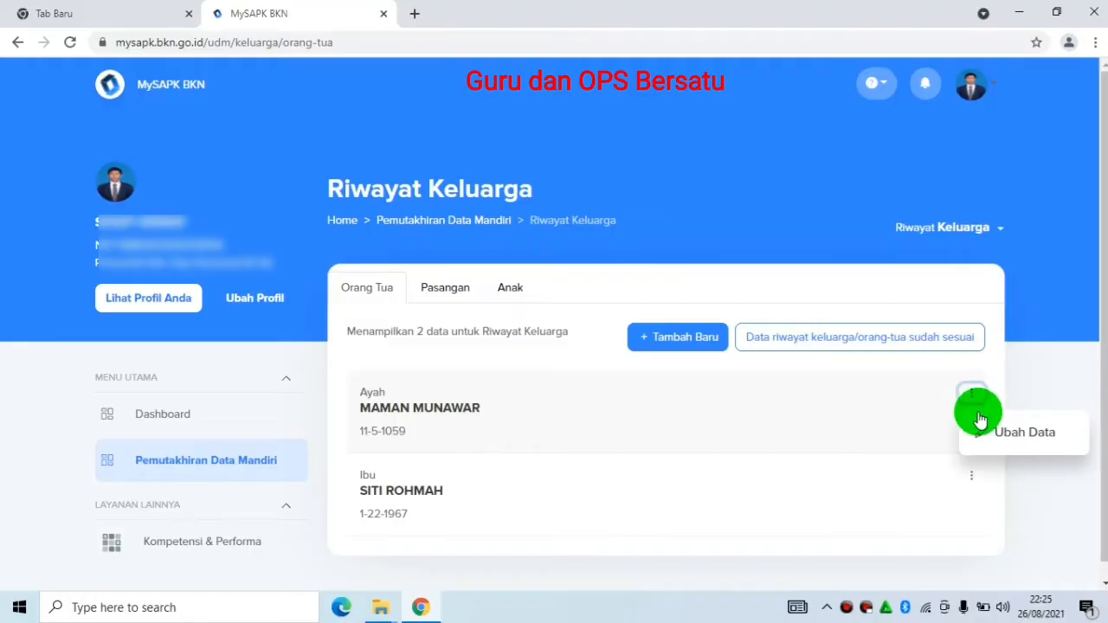
{"action": "left_click", "coordinate": [1021, 432]}
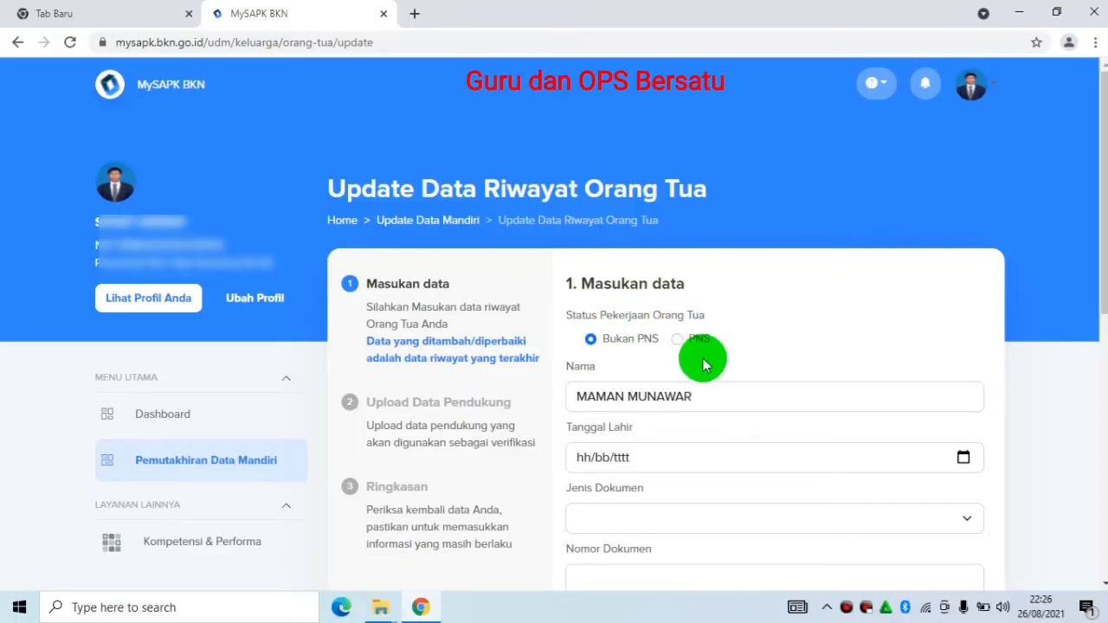
Set the father's Tanggal Lahir to his date of birth
{"action": "left_click", "coordinate": [610, 396]}
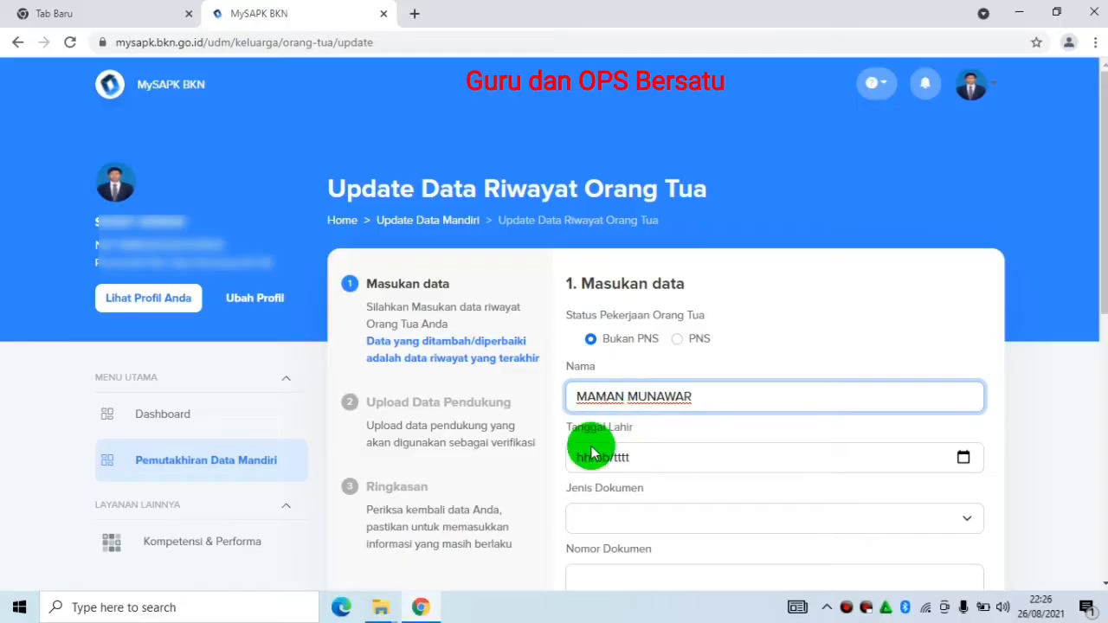
{"action": "left_click", "coordinate": [961, 459]}
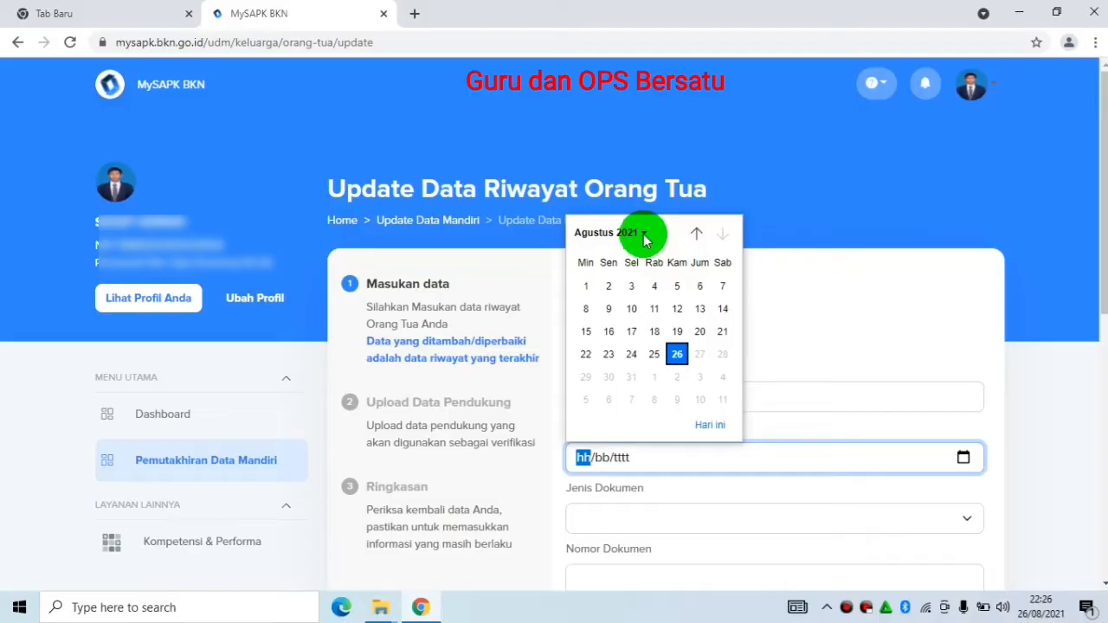
{"action": "left_click", "coordinate": [638, 233]}
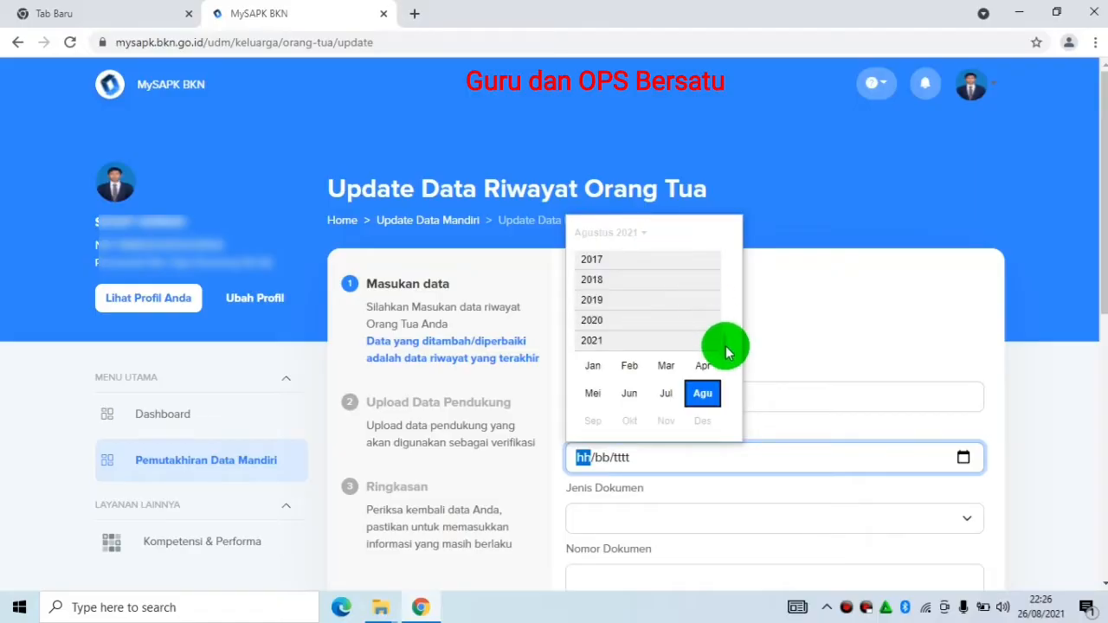
{"action": "scroll", "coordinate": [722, 324], "scroll_direction": "up", "scroll_amount": 3}
{"action": "scroll", "coordinate": [724, 268], "scroll_direction": "up", "scroll_amount": 12}
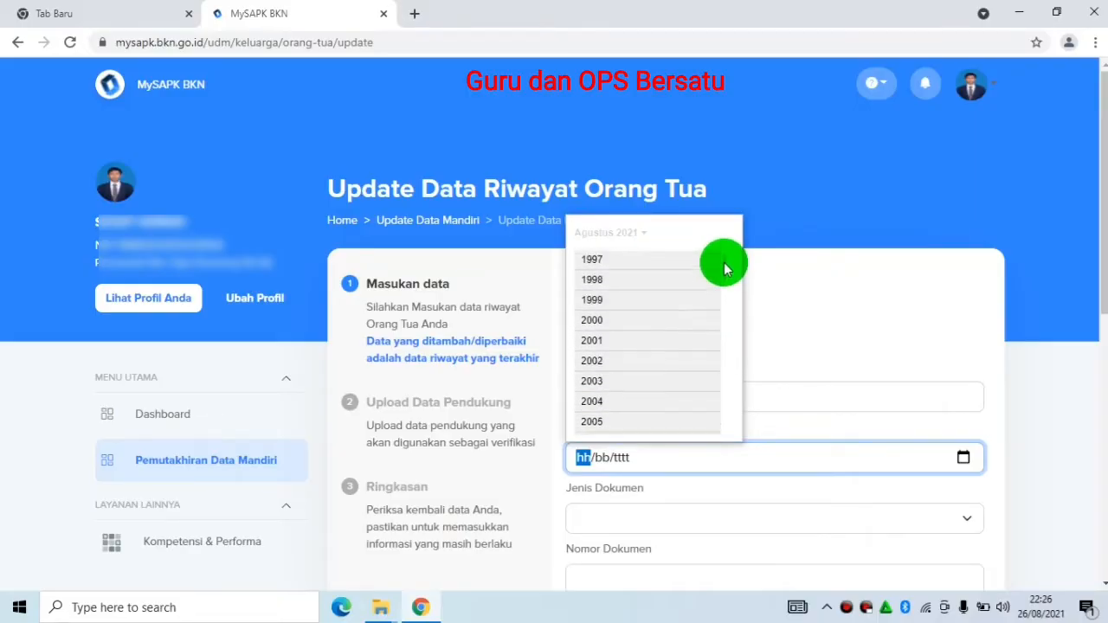
{"action": "scroll", "coordinate": [724, 268], "scroll_direction": "up", "scroll_amount": 1}
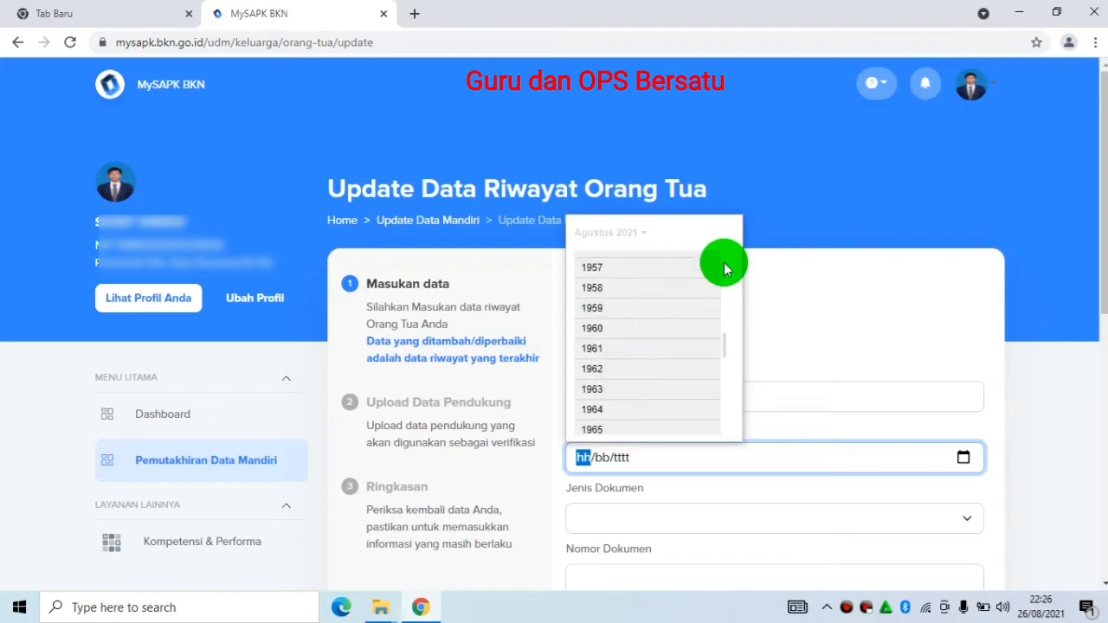
{"action": "left_click", "coordinate": [597, 312]}
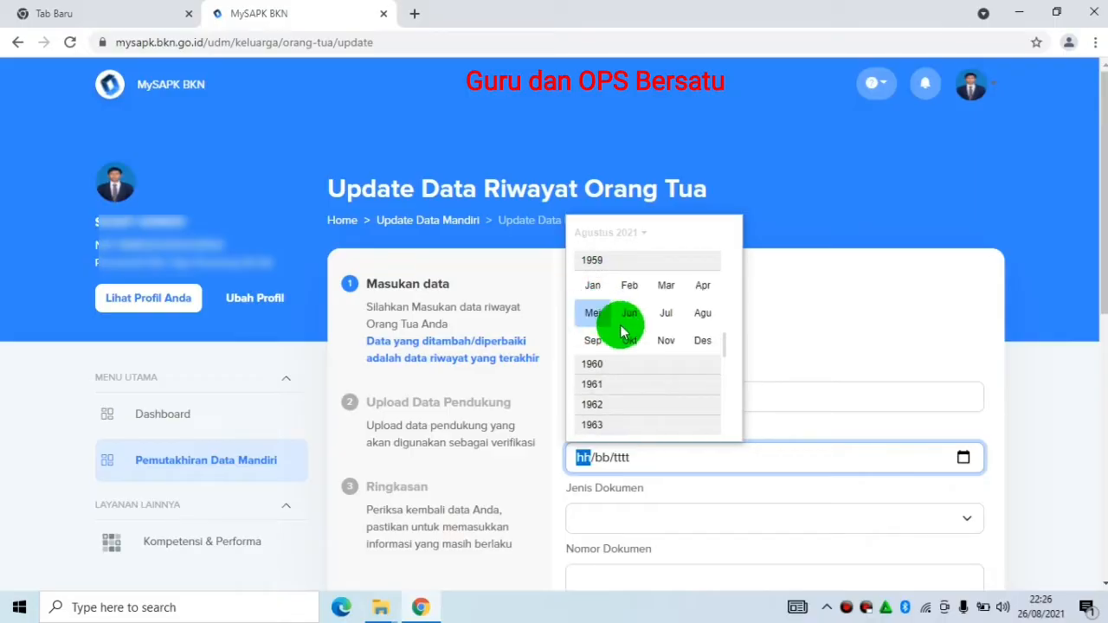
{"action": "left_click", "coordinate": [668, 340]}
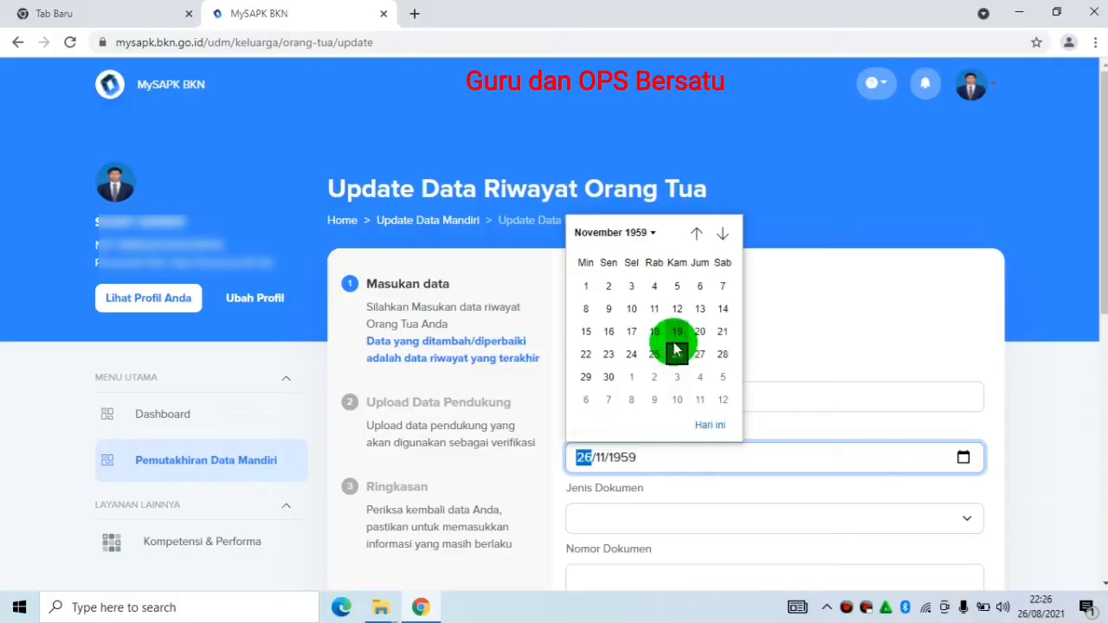
{"action": "left_click", "coordinate": [653, 309]}
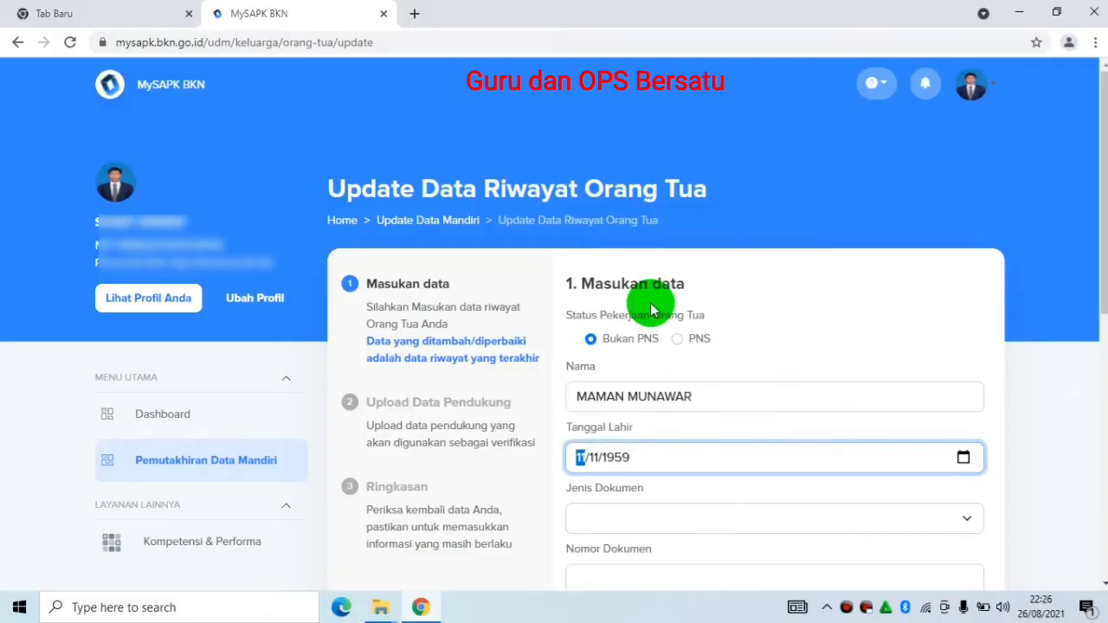
Choose KTP / KIA as the Jenis Dokumen and enter the father's identity number as the Nomor Dokumen
{"action": "left_click", "coordinate": [596, 522]}
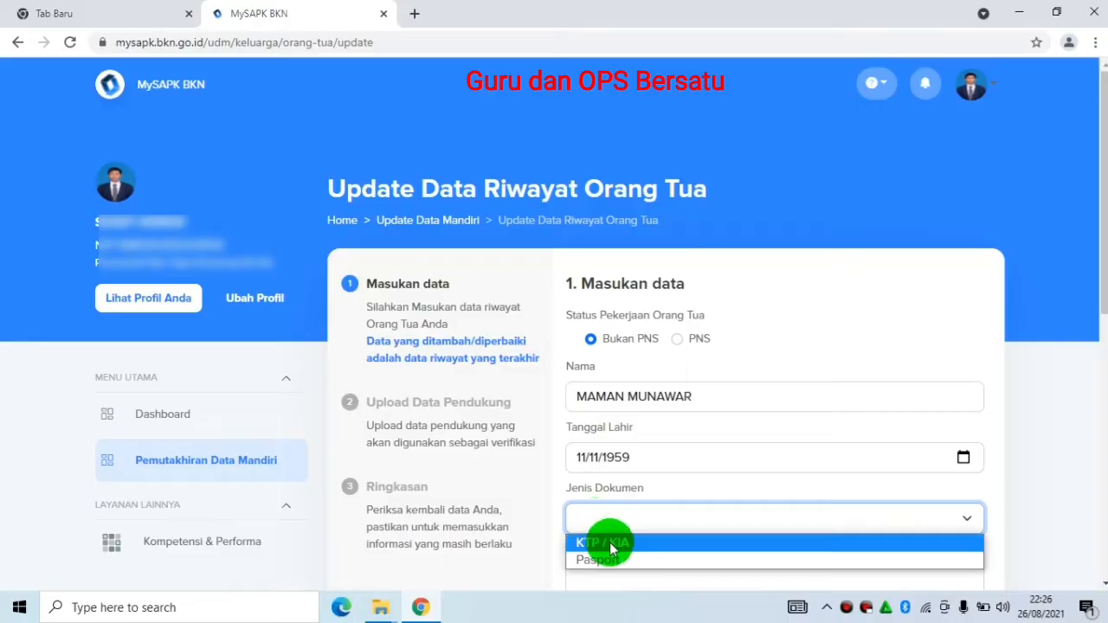
{"action": "left_click", "coordinate": [606, 543]}
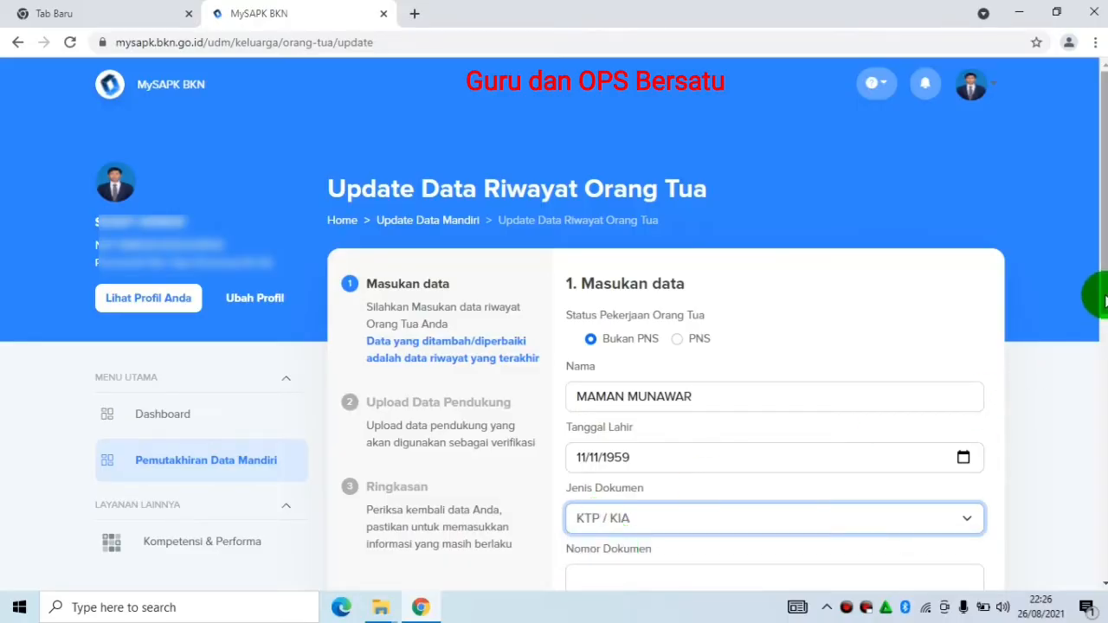
{"action": "left_click_drag", "start_coordinate": [1103, 295], "coordinate": [1105, 382]}
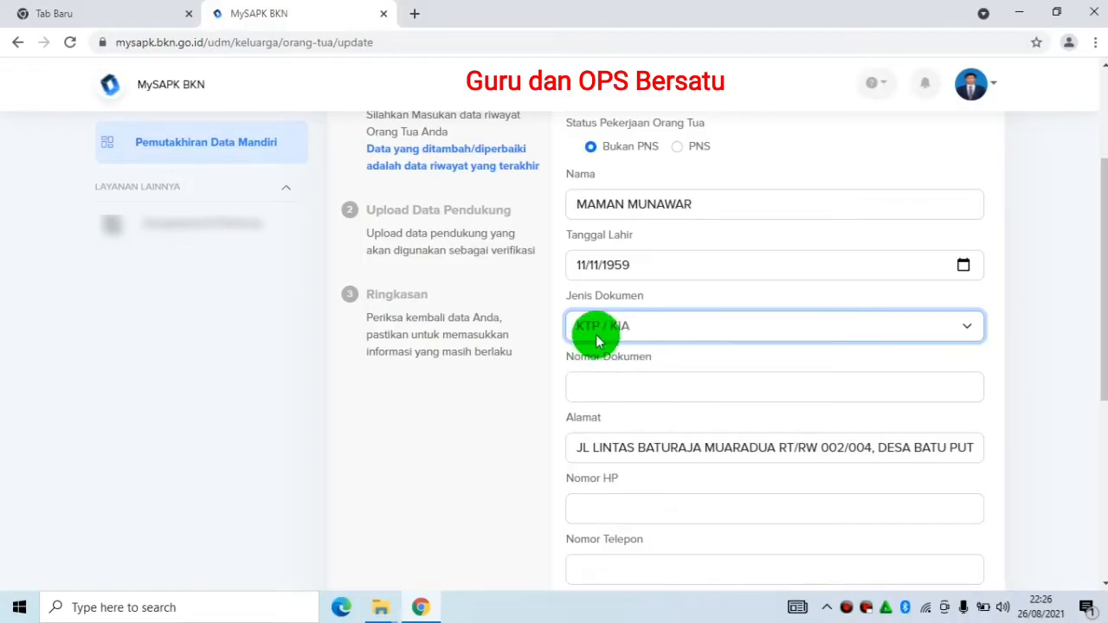
{"action": "left_click", "coordinate": [587, 375]}
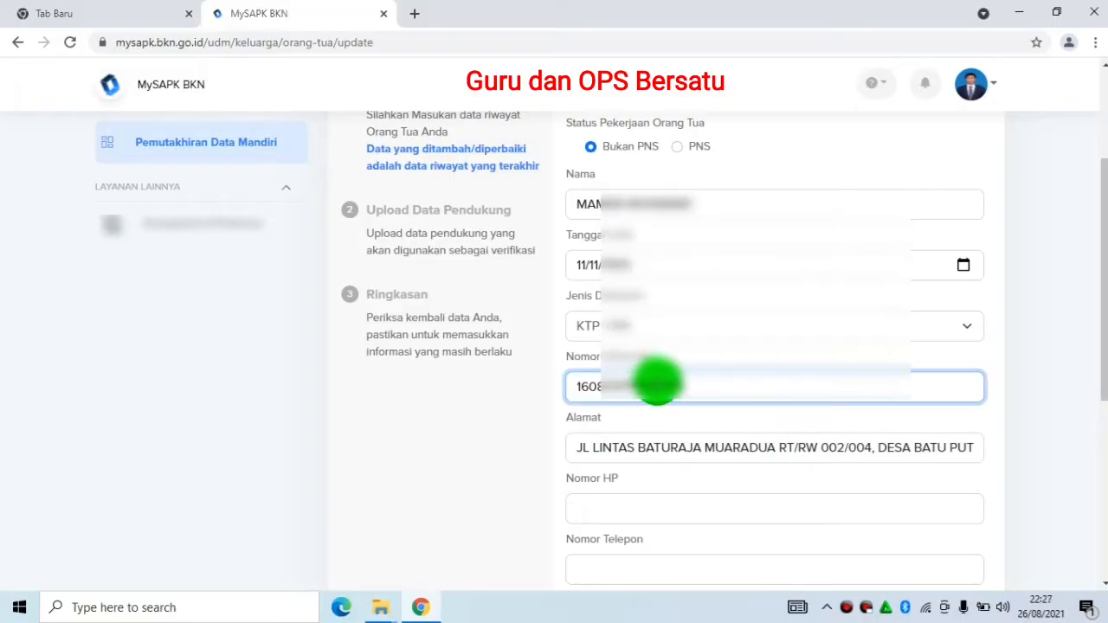
Replace the existing Alamat with the father's full home address
{"action": "left_click", "coordinate": [658, 454]}
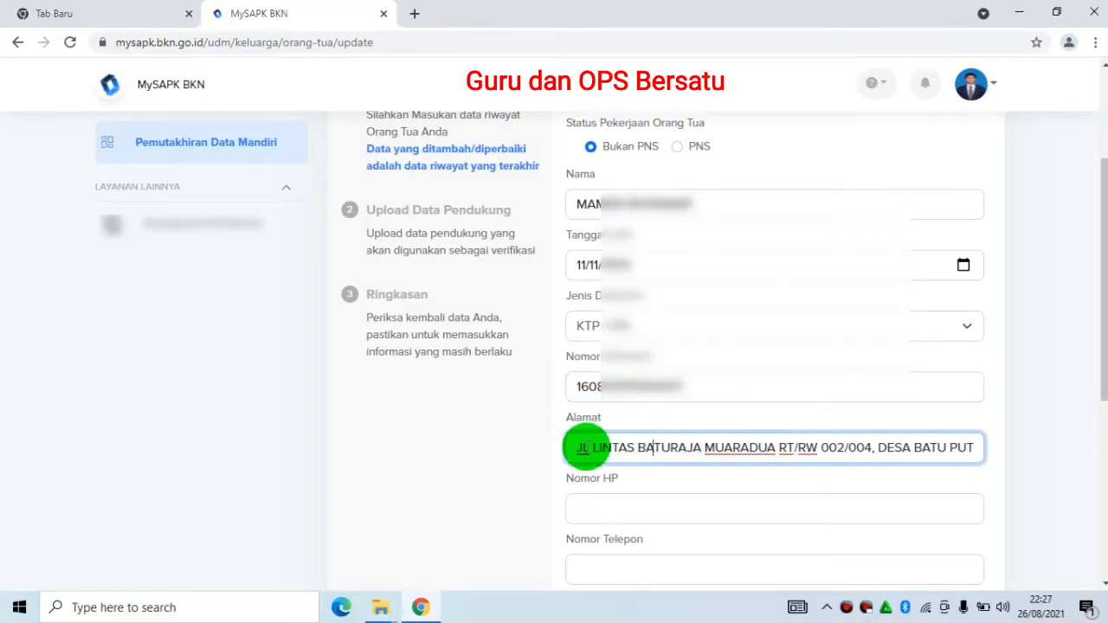
{"action": "left_click_drag", "start_coordinate": [585, 447], "coordinate": [1023, 467]}
{"action": "key", "text": "BackSpace"}
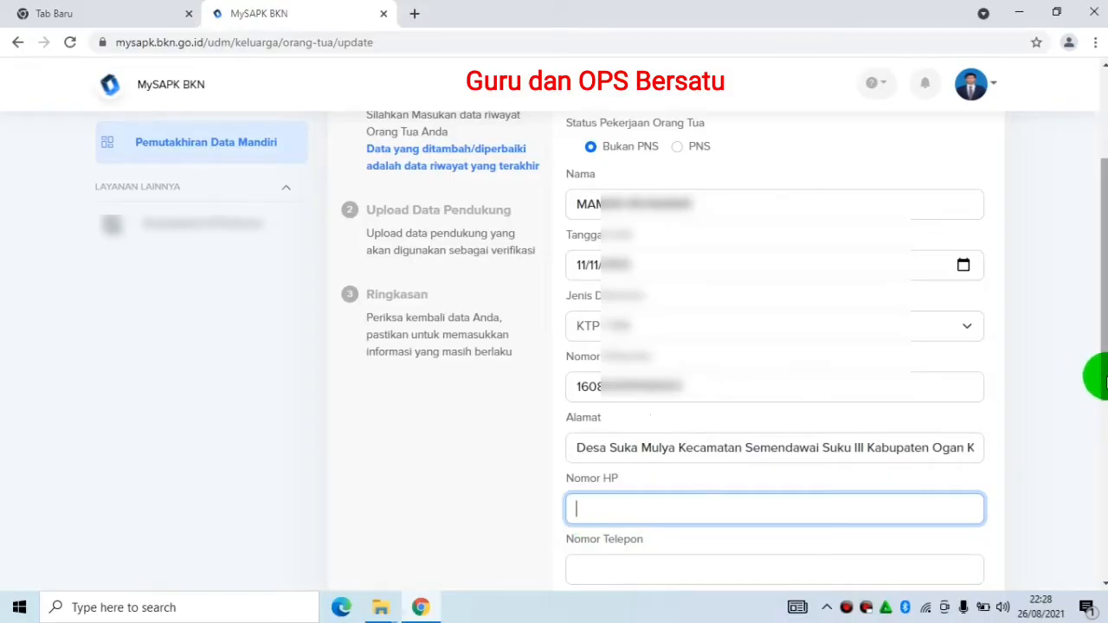
{"action": "left_click_drag", "start_coordinate": [1099, 376], "coordinate": [1092, 464]}
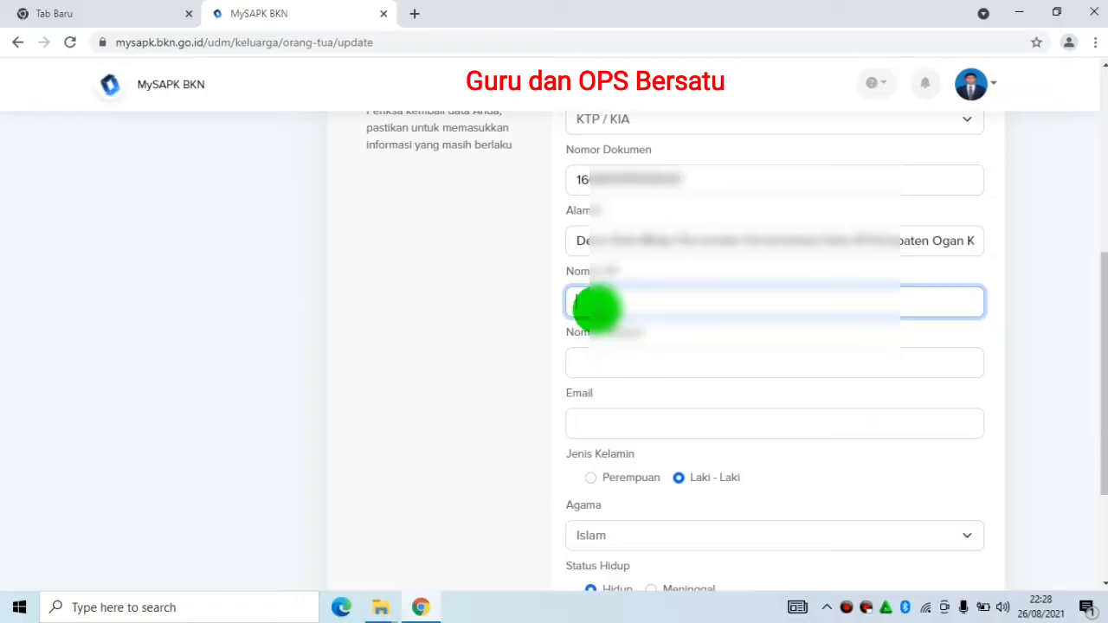
{"action": "left_click", "coordinate": [592, 362]}
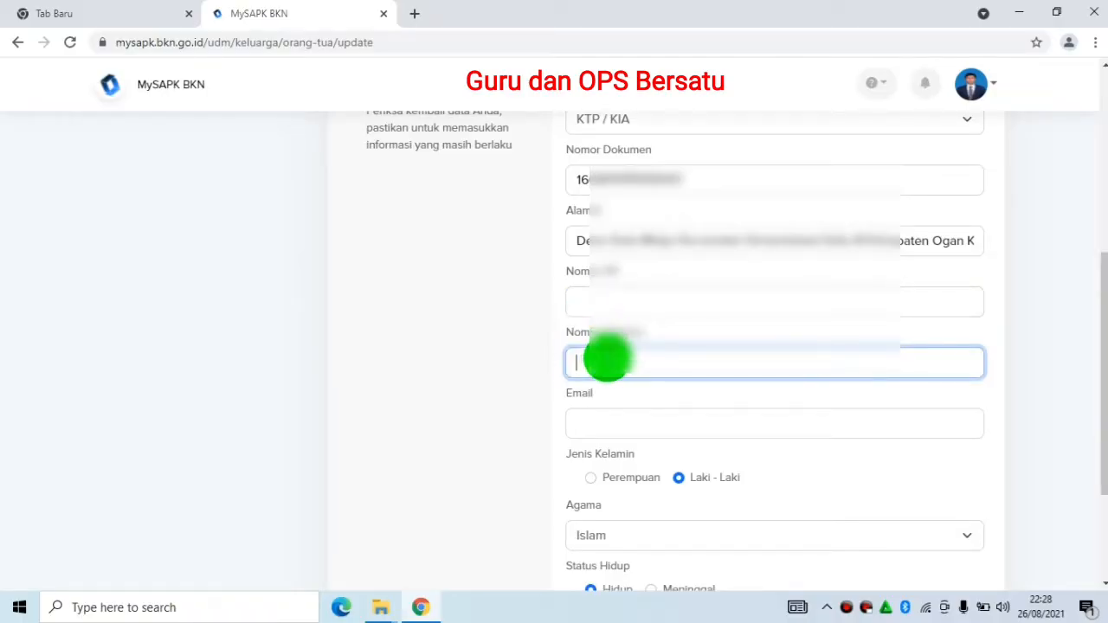
{"action": "left_click", "coordinate": [593, 426]}
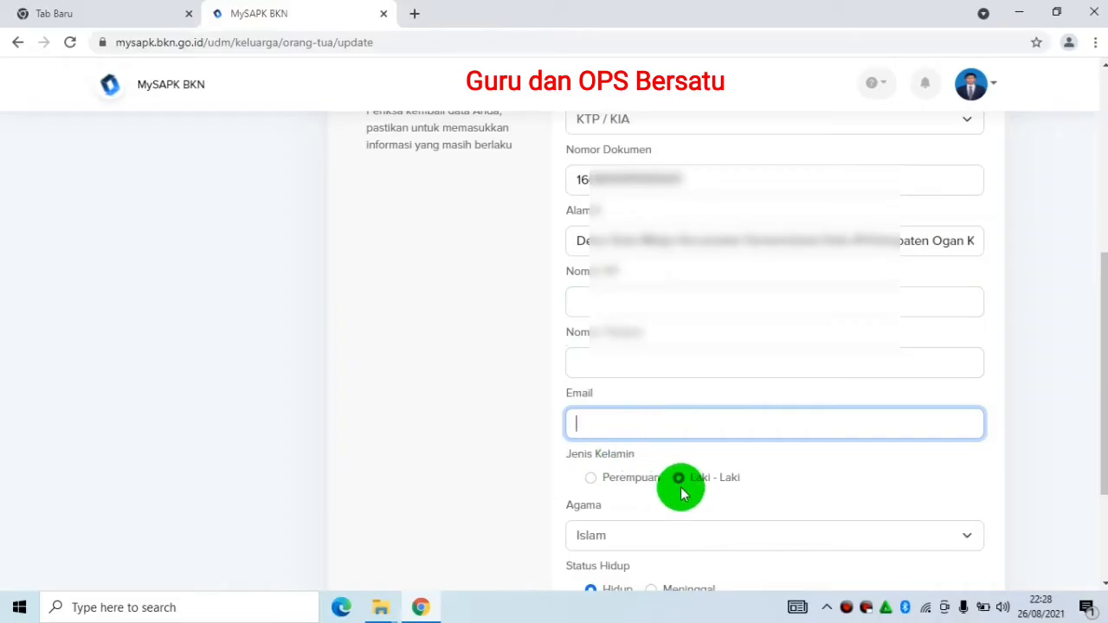
Keep Status Pernikahan as Menikah and continue to the Upload Data Pendukung stage
{"action": "left_click_drag", "start_coordinate": [1102, 476], "coordinate": [1103, 553]}
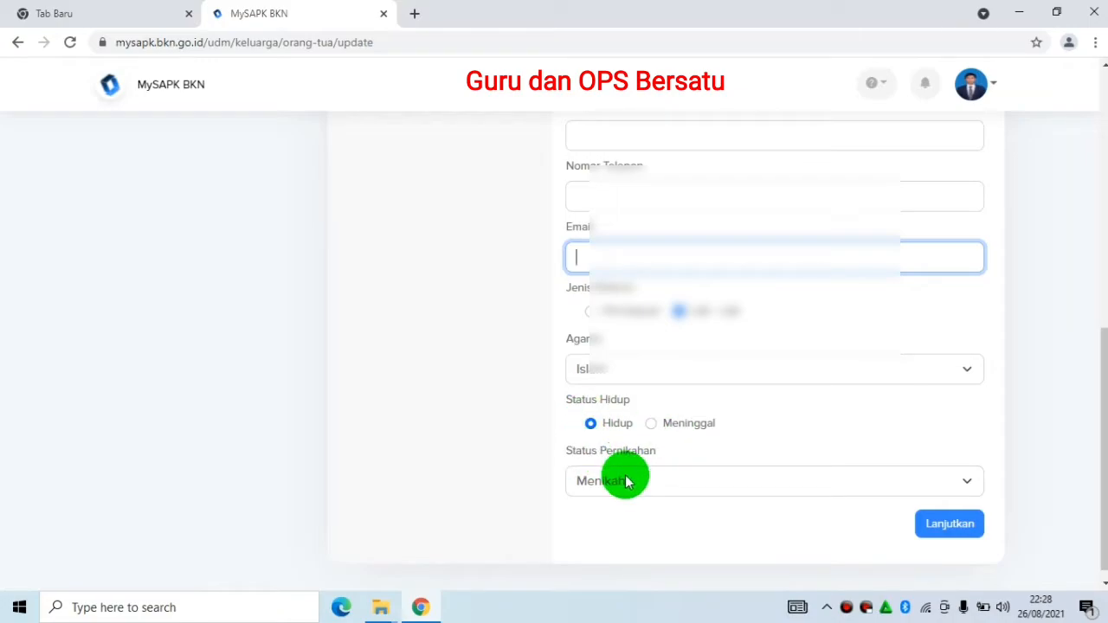
{"action": "left_click", "coordinate": [965, 482]}
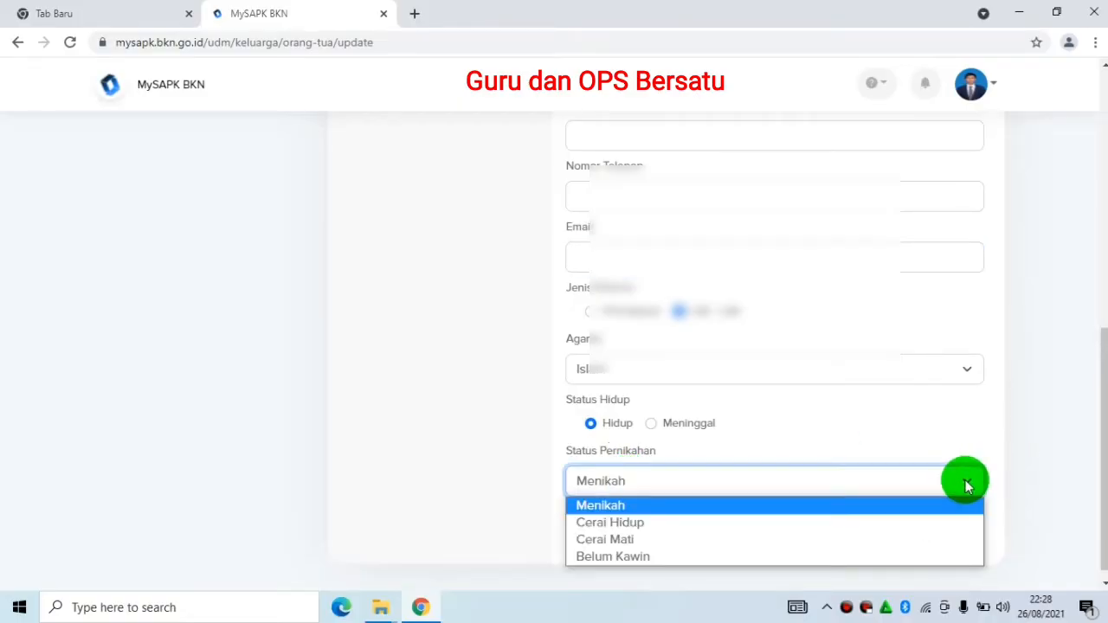
{"action": "left_click", "coordinate": [618, 481]}
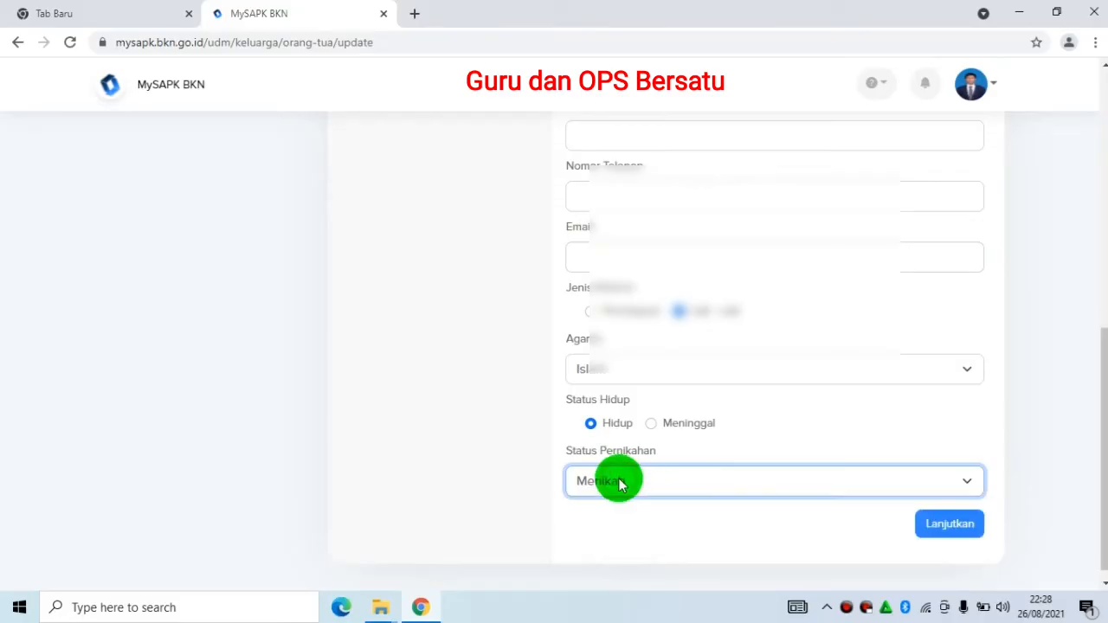
{"action": "left_click", "coordinate": [946, 526]}
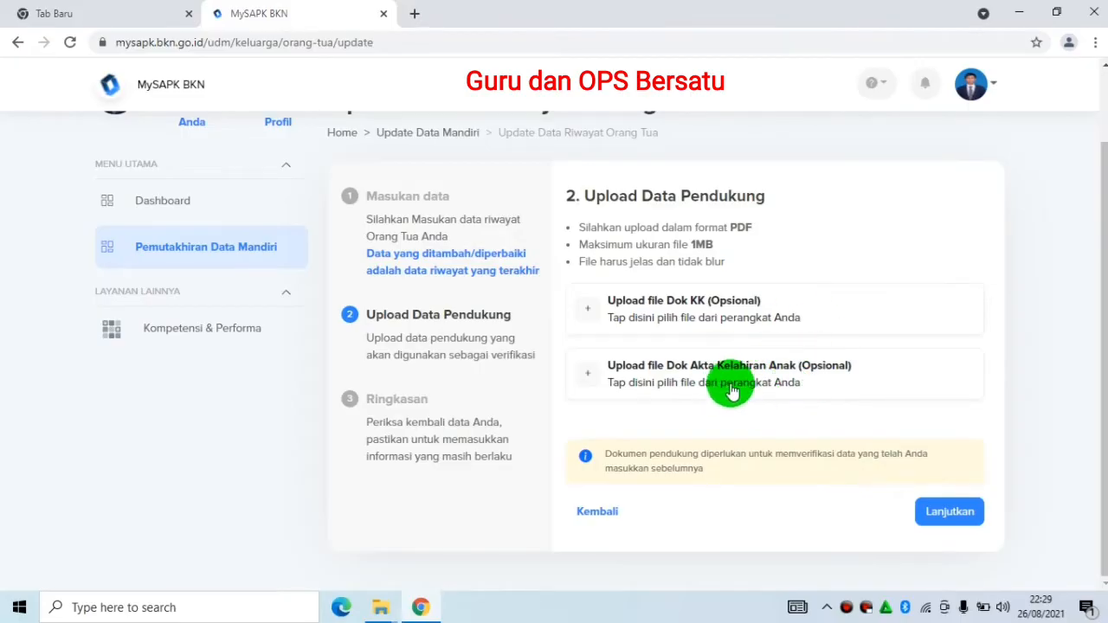
Upload the kartu keluarga PDF from the data keluarga folder on DATA (D:) as the Dok KK
{"action": "left_click", "coordinate": [627, 303]}
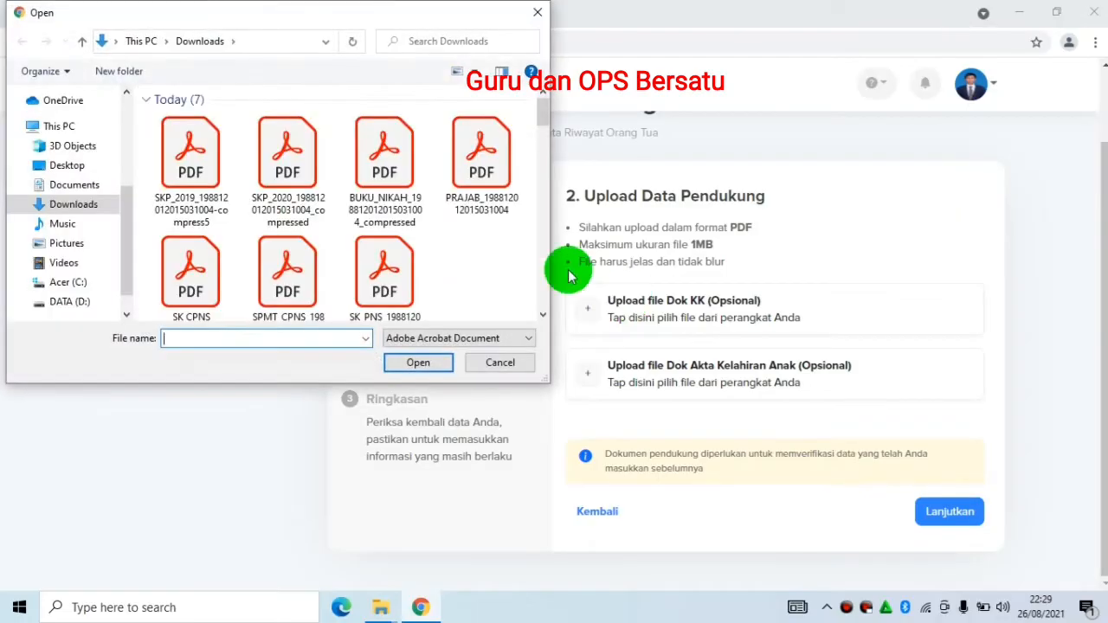
{"action": "left_click", "coordinate": [75, 301]}
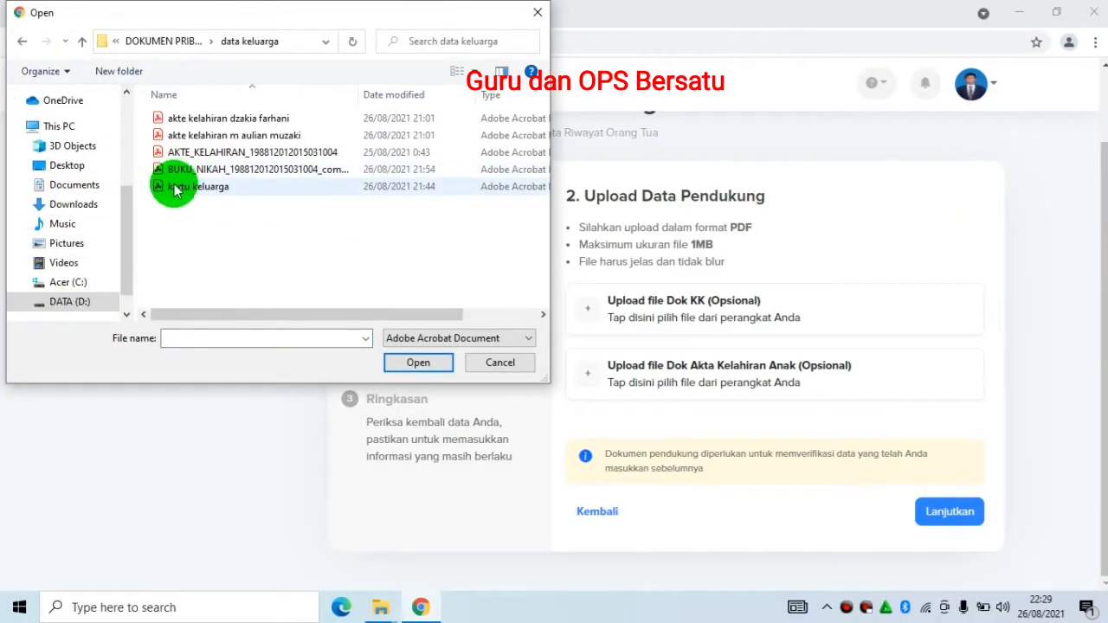
{"action": "left_click", "coordinate": [174, 185]}
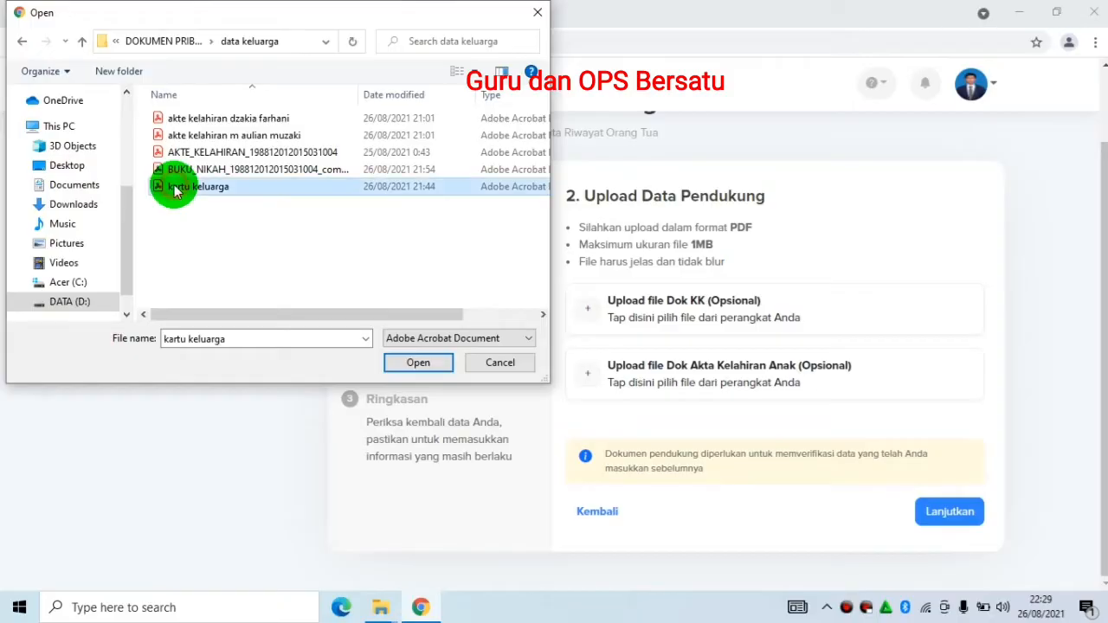
{"action": "left_click", "coordinate": [417, 362]}
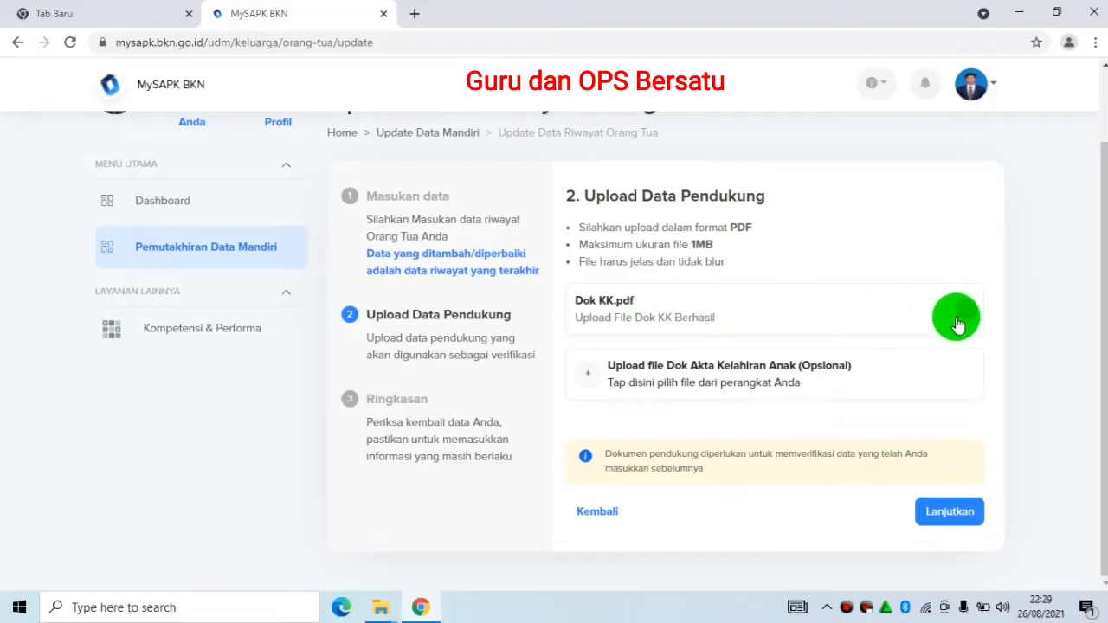
Upload the AKTE_KELAHIRAN PDF from the data keluarga folder as the Dok Akta Kelahiran Anak
{"action": "left_click", "coordinate": [649, 382]}
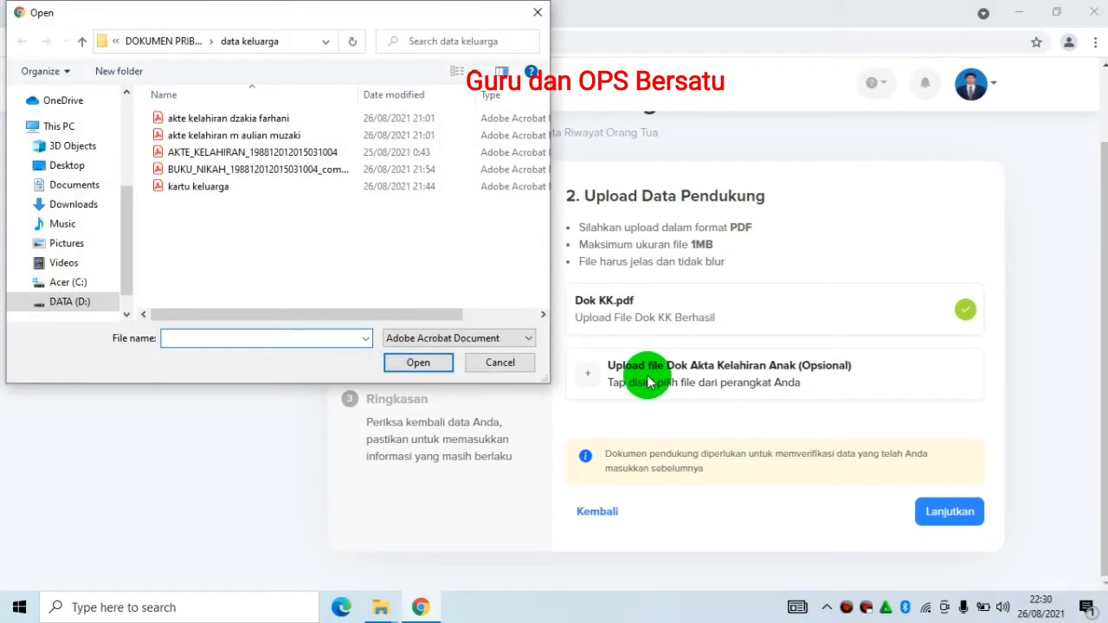
{"action": "left_click", "coordinate": [257, 154]}
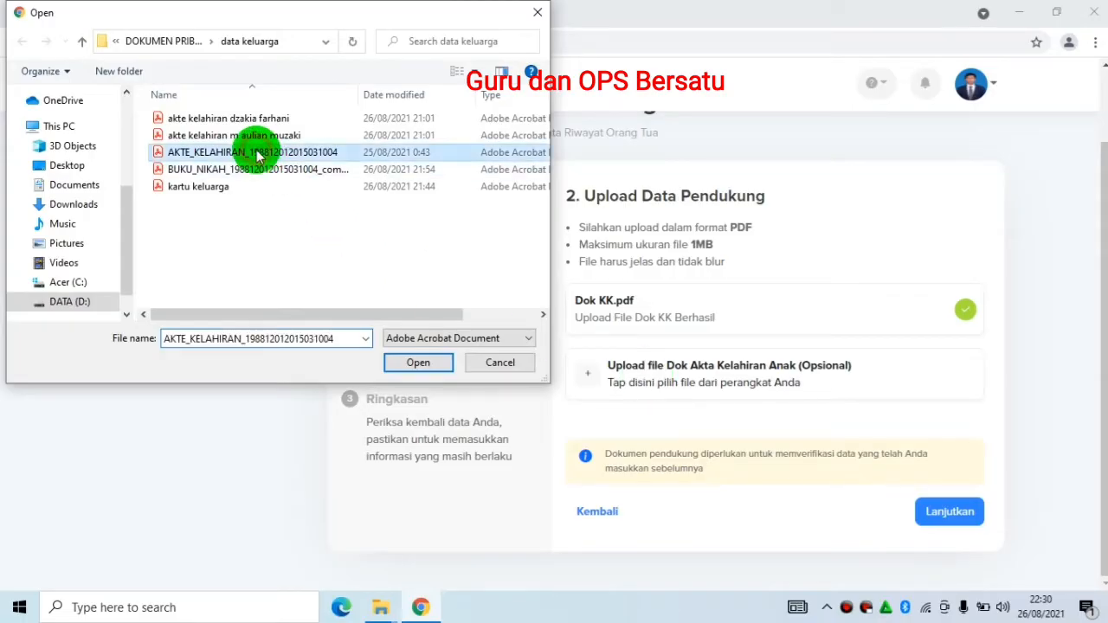
{"action": "left_click", "coordinate": [414, 362]}
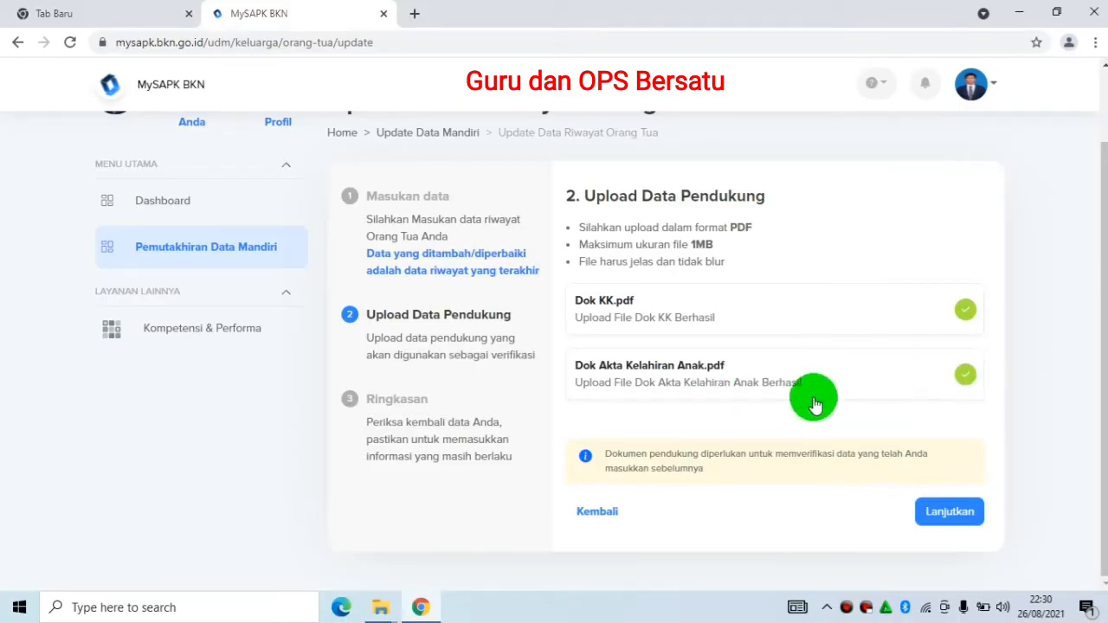
Continue to the Ringkasan stage, review the father's data, declare the entered data true and submit the update
{"action": "left_click", "coordinate": [933, 518]}
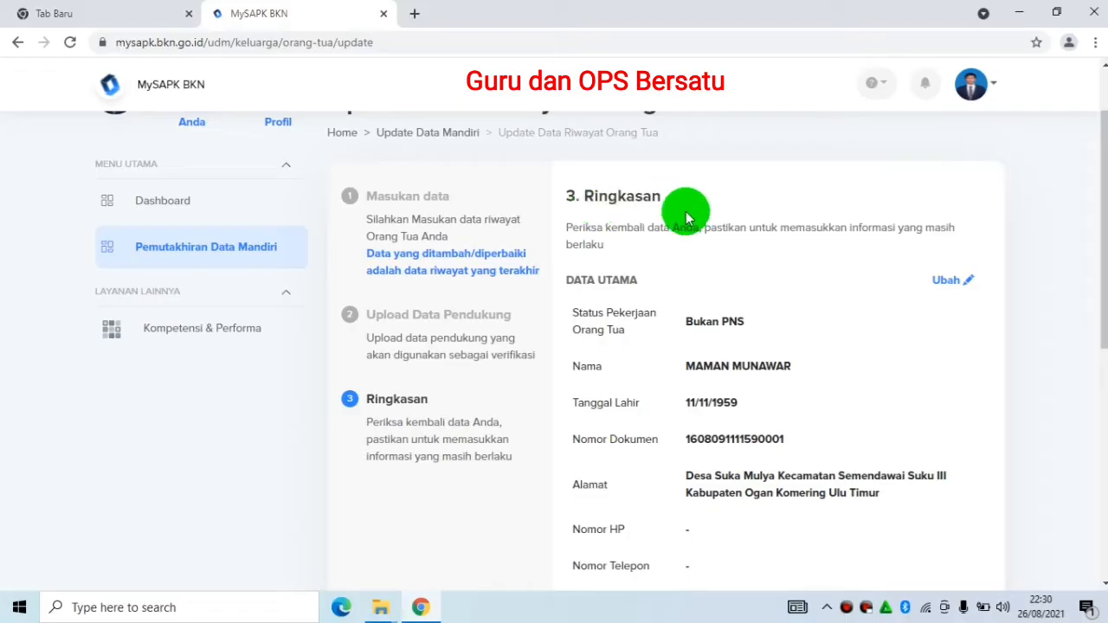
{"action": "left_click", "coordinate": [1103, 229]}
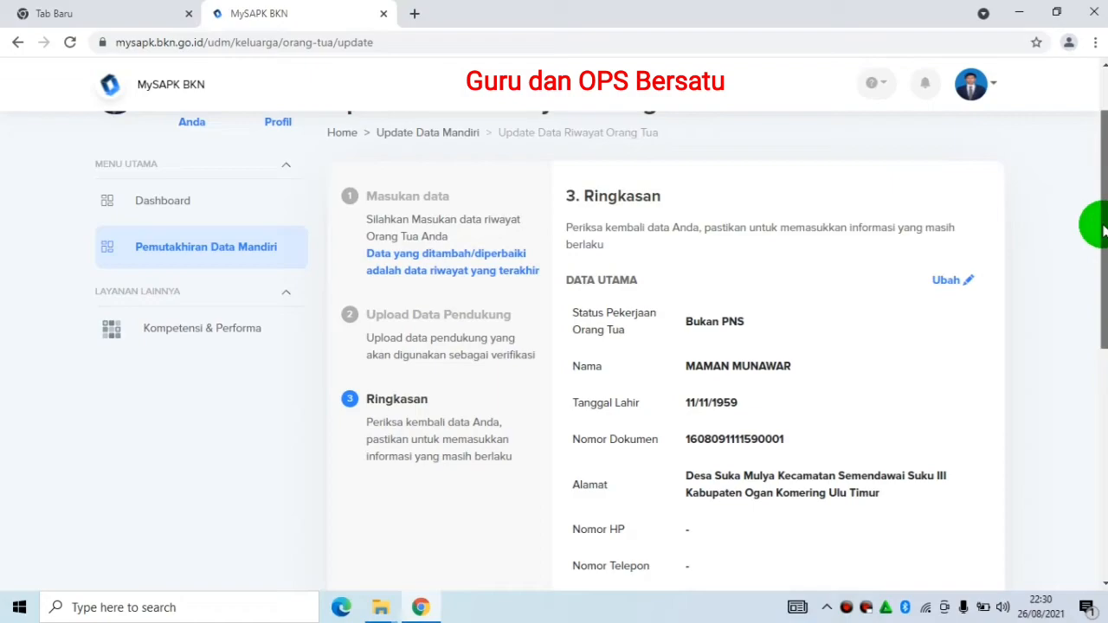
{"action": "left_click_drag", "start_coordinate": [1103, 229], "coordinate": [1103, 470]}
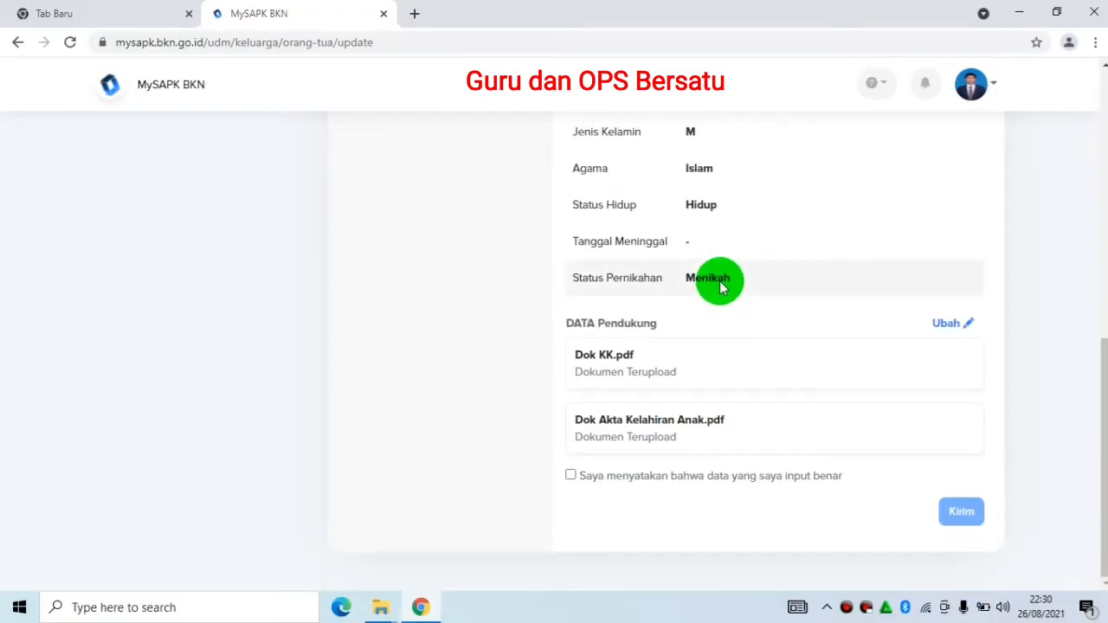
{"action": "left_click", "coordinate": [571, 478]}
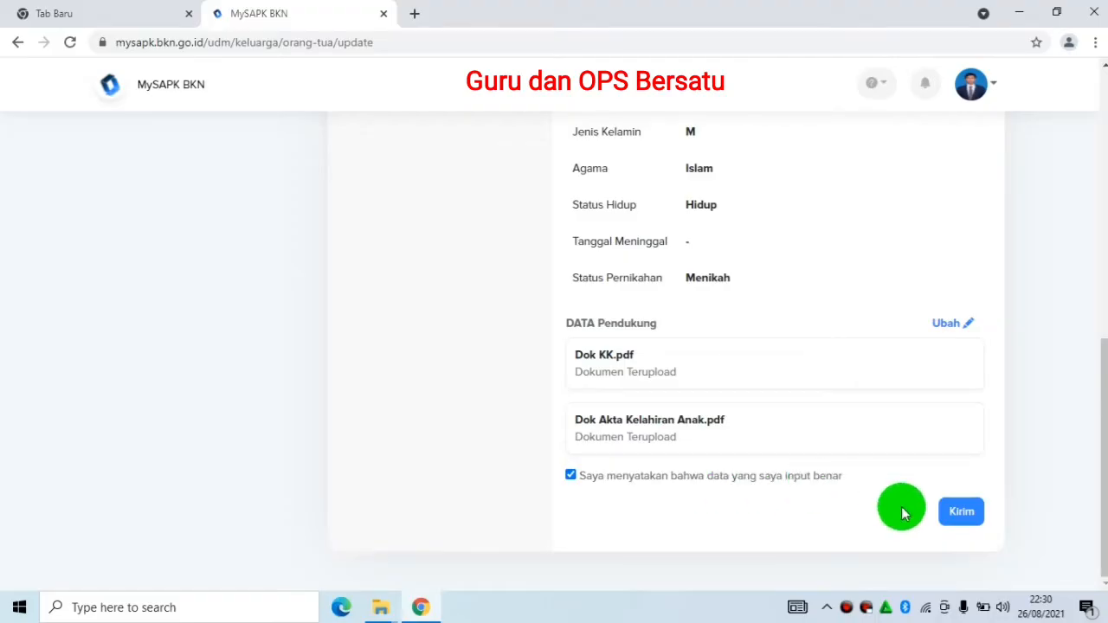
{"action": "left_click", "coordinate": [964, 516]}
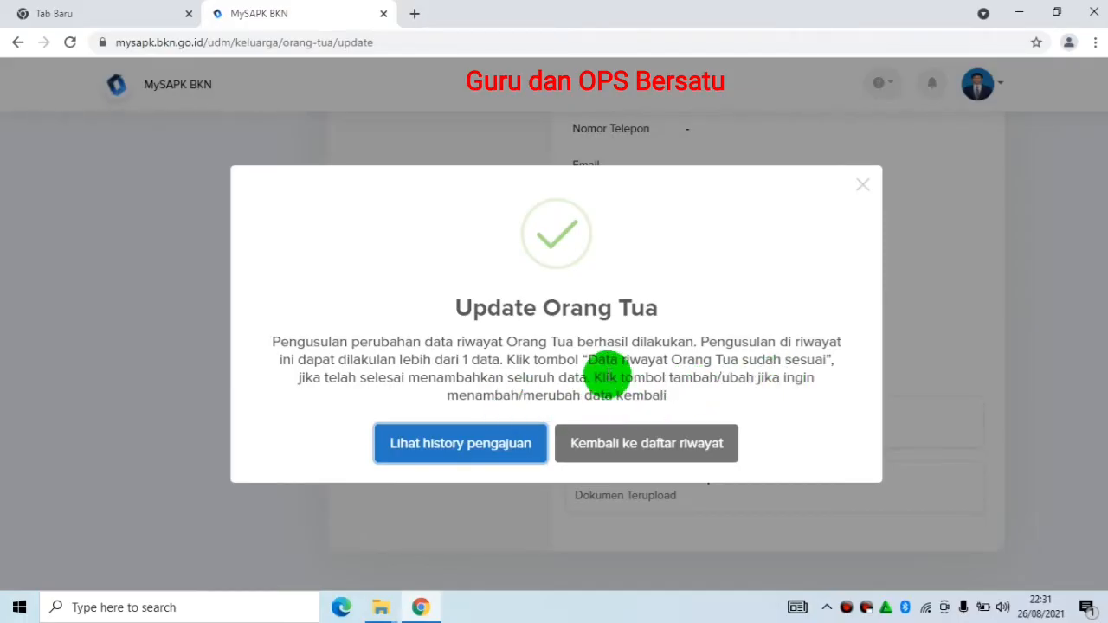
Return to the update categories and open the spouse's record under Riwayat Keluarga, Pasangan for editing
{"action": "left_click", "coordinate": [645, 446]}
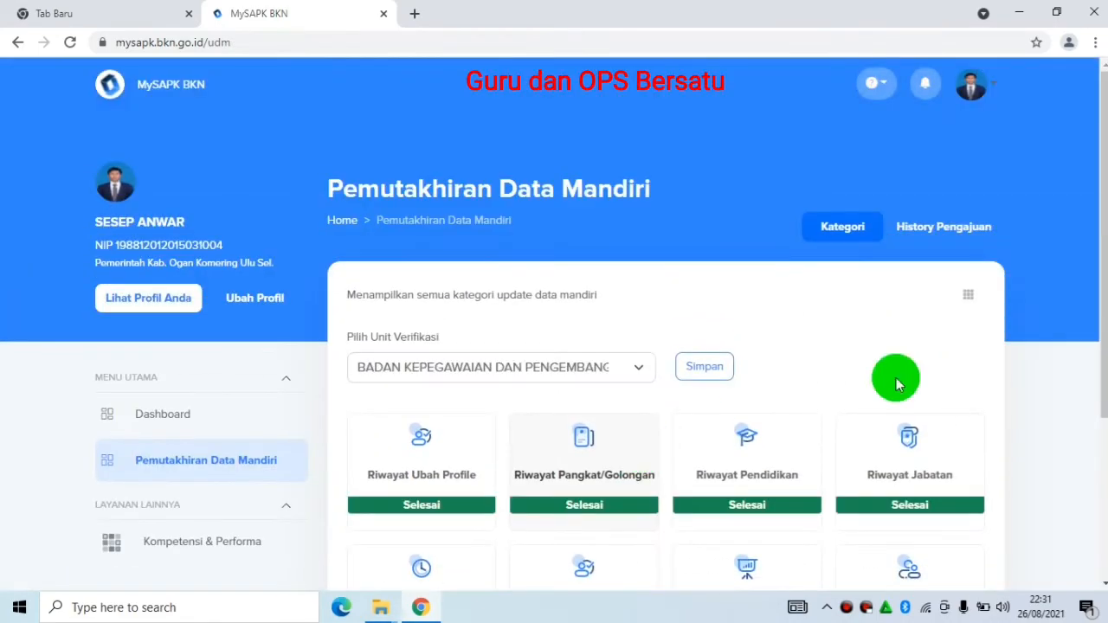
{"action": "scroll", "coordinate": [945, 415], "scroll_direction": "down", "scroll_amount": 2}
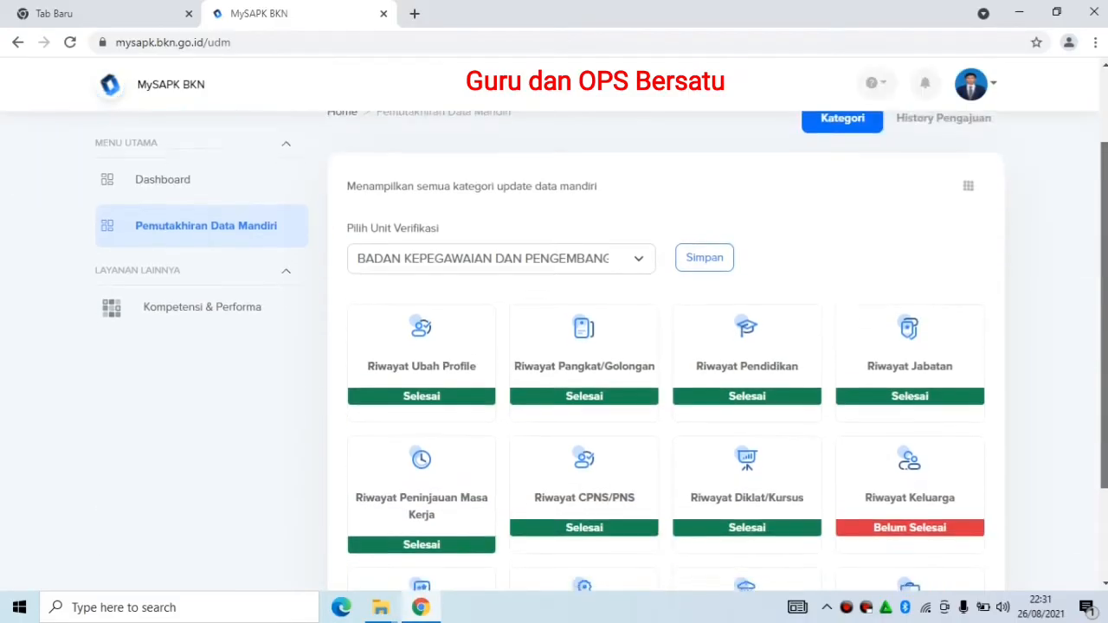
{"action": "left_click", "coordinate": [905, 414]}
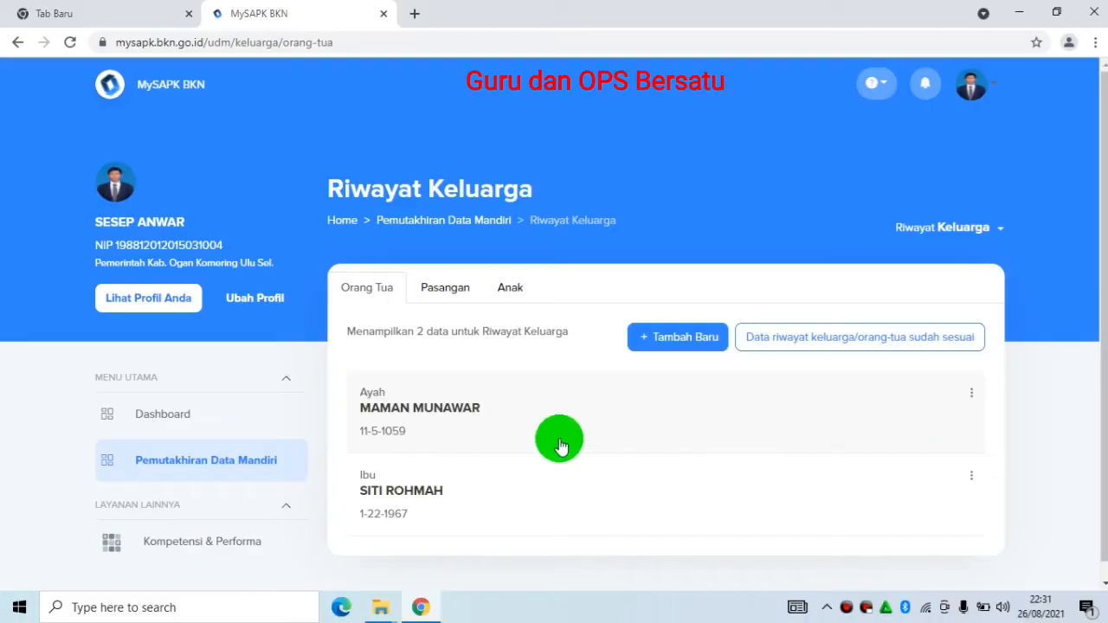
{"action": "left_click", "coordinate": [441, 294]}
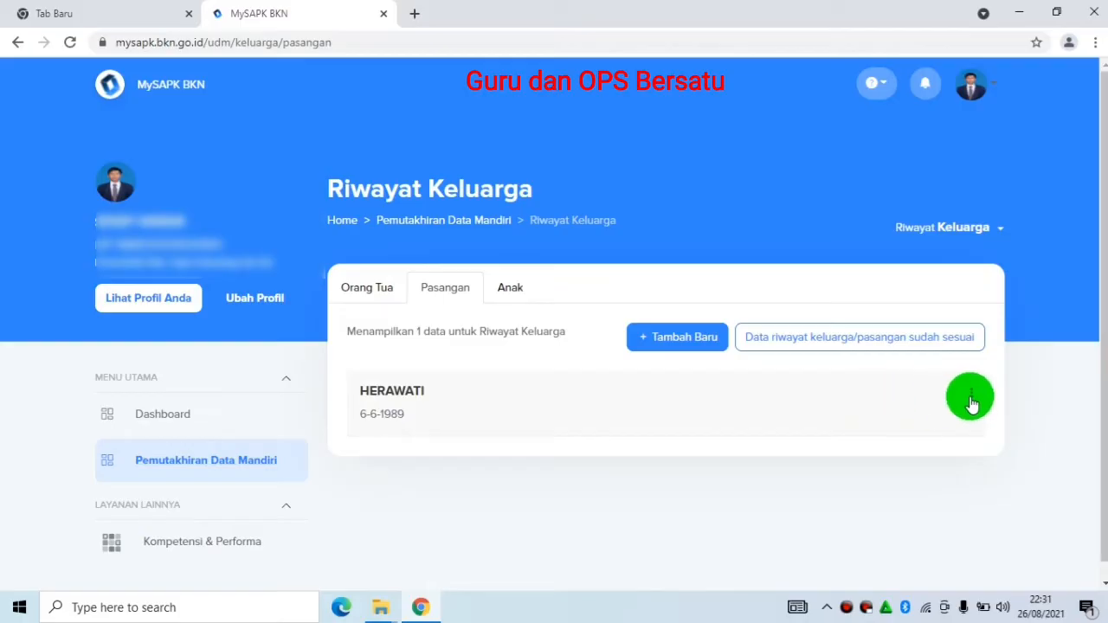
{"action": "left_click", "coordinate": [970, 400]}
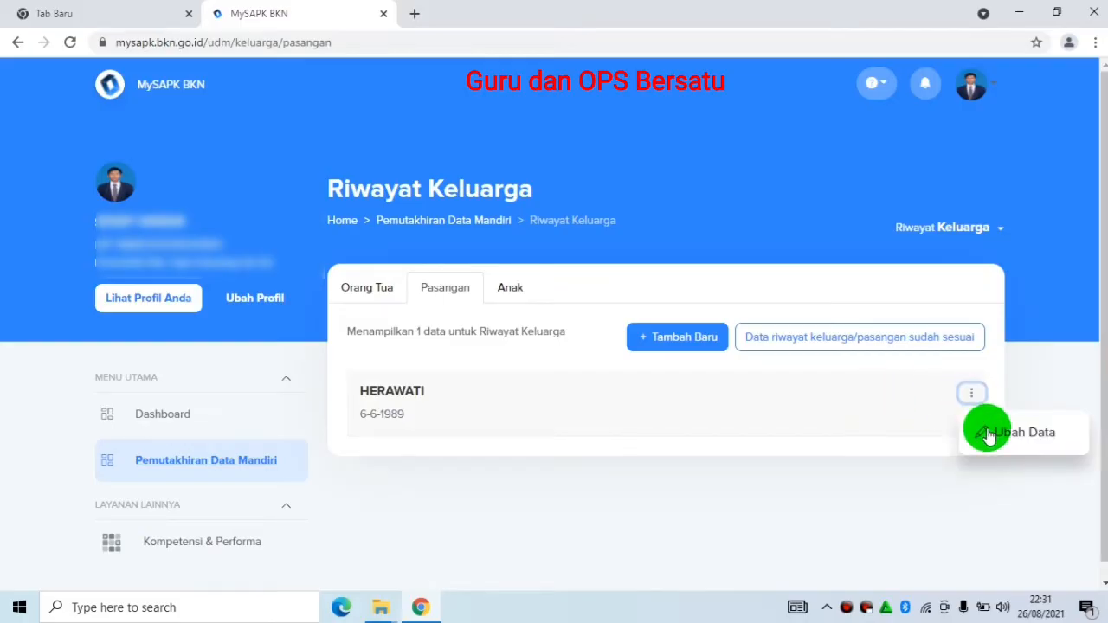
{"action": "left_click", "coordinate": [991, 437]}
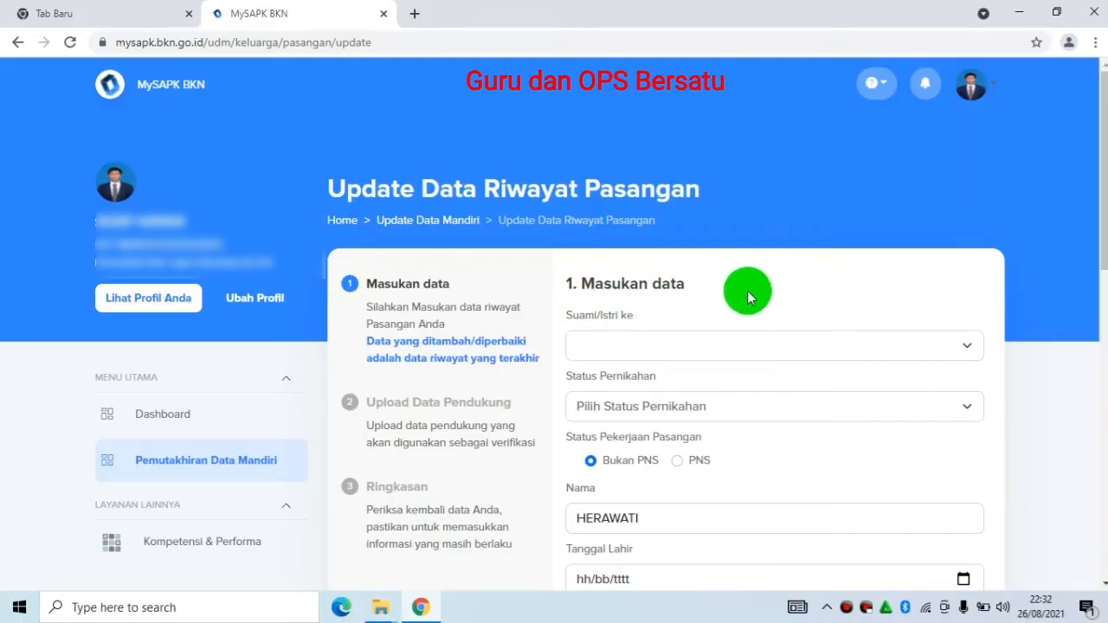
Set Suami/Istri ke to 1 and Status Pernikahan to Menikah for the spouse
{"action": "left_click", "coordinate": [963, 346]}
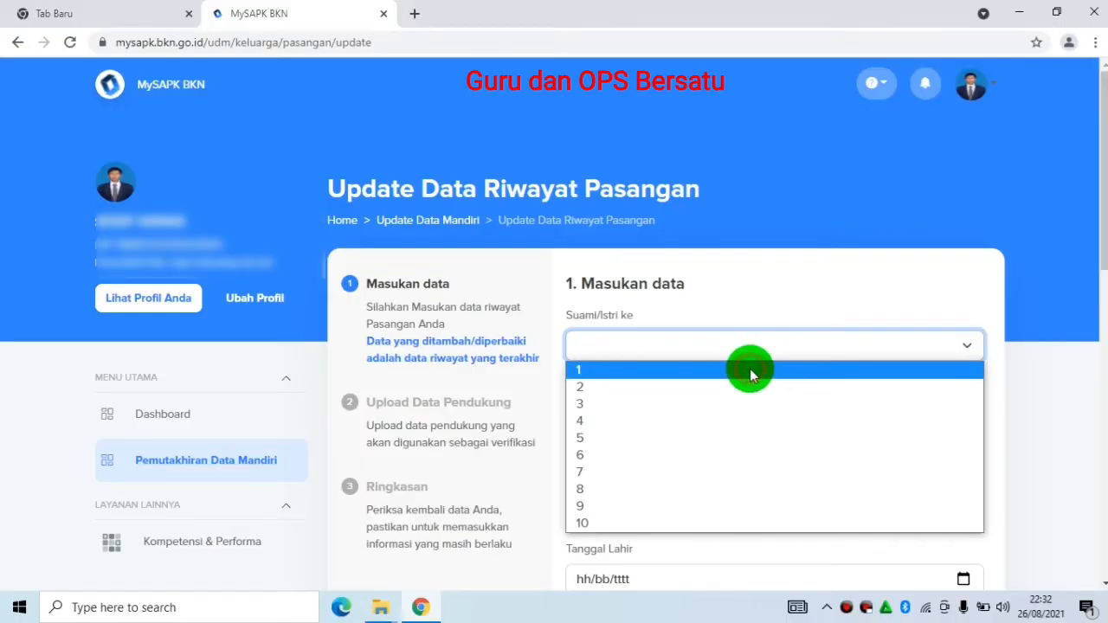
{"action": "left_click", "coordinate": [749, 370]}
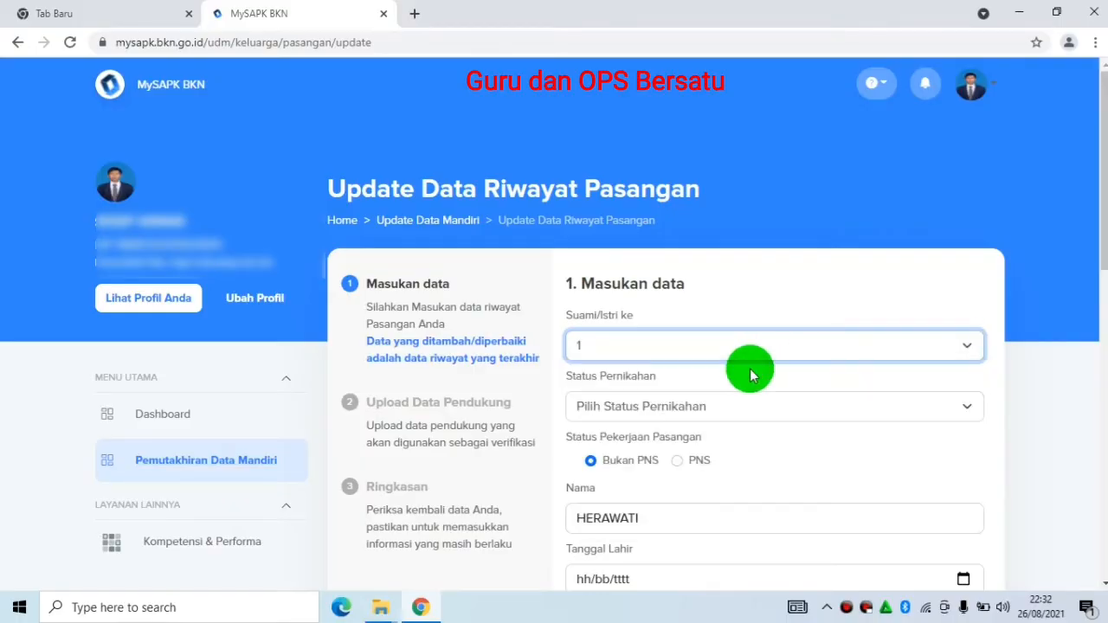
{"action": "left_click", "coordinate": [971, 405]}
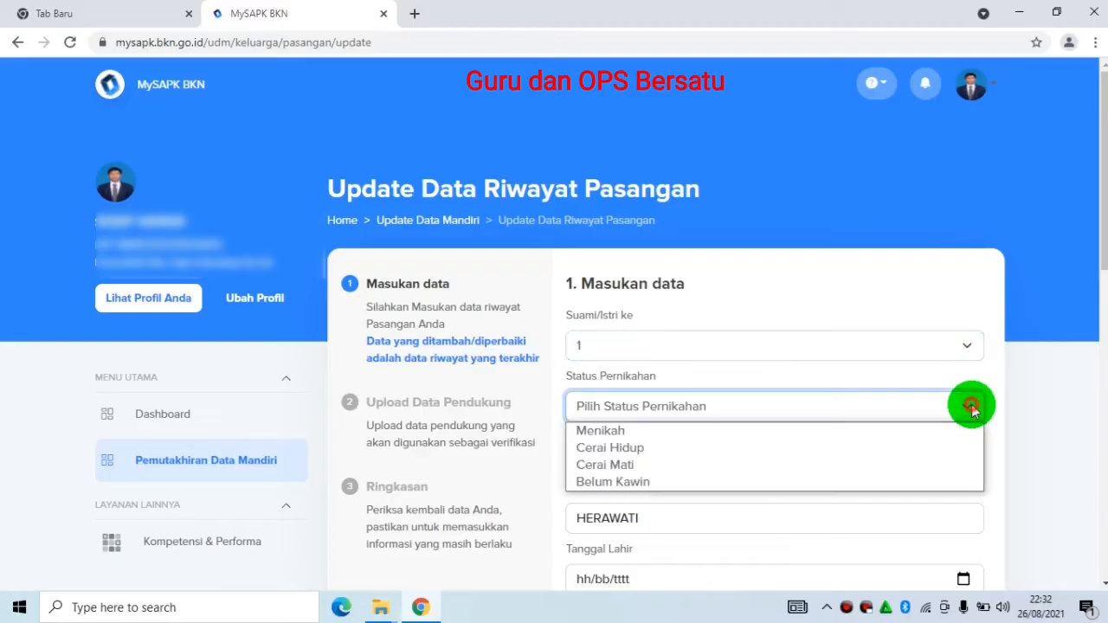
{"action": "left_click", "coordinate": [726, 428]}
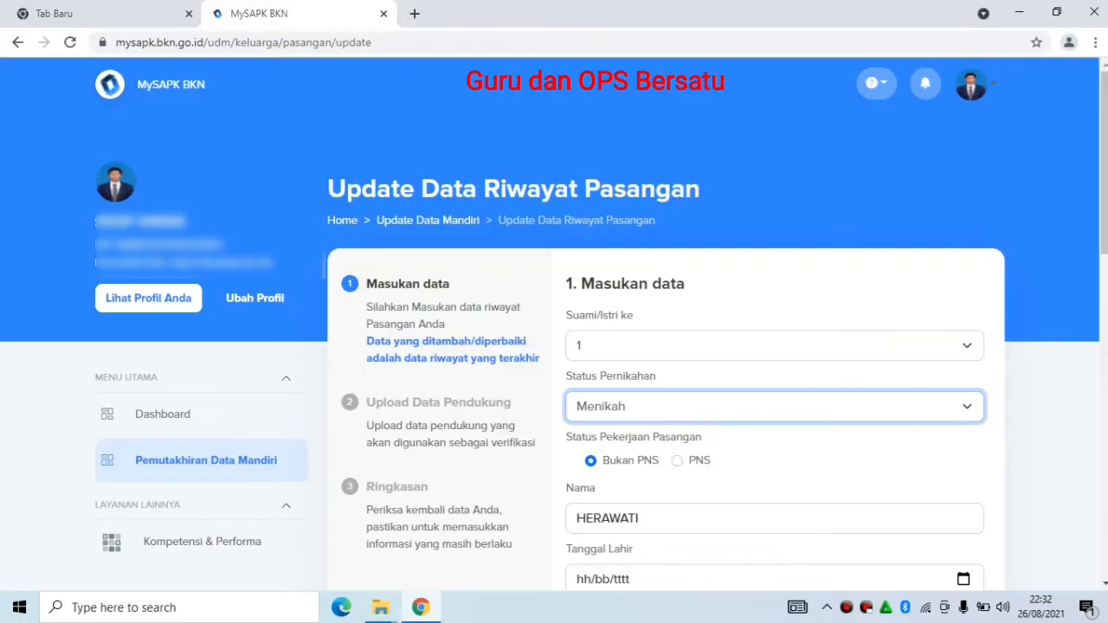
Enter the spouse's date of birth as the Tanggal Lahir
{"action": "scroll", "coordinate": [554, 329], "scroll_direction": "down", "scroll_amount": 3}
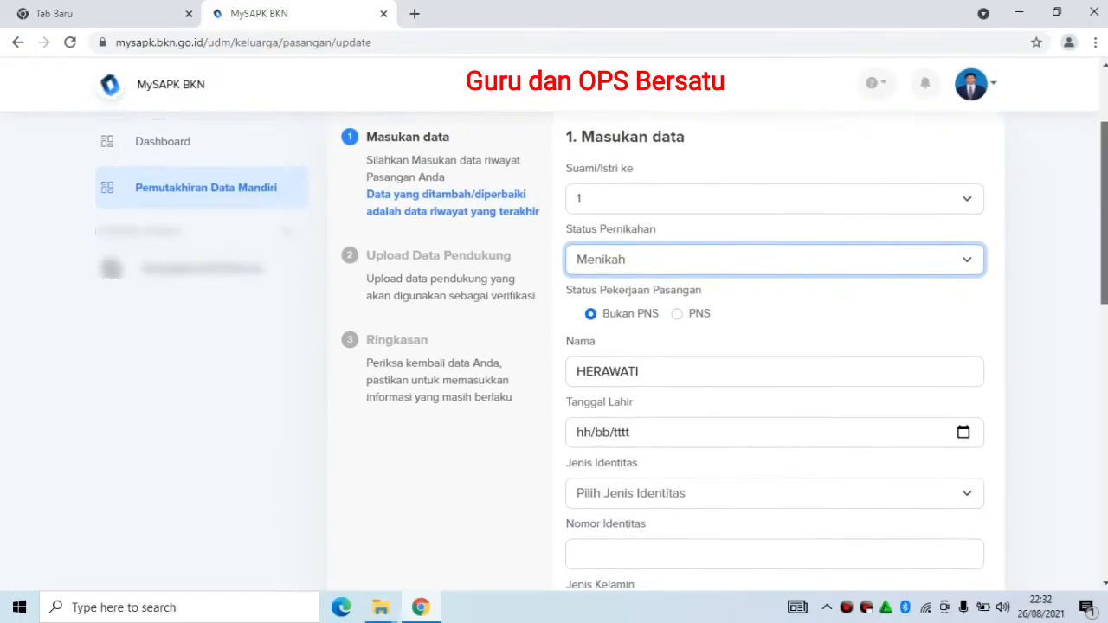
{"action": "left_click_drag", "start_coordinate": [1104, 260], "coordinate": [1104, 284]}
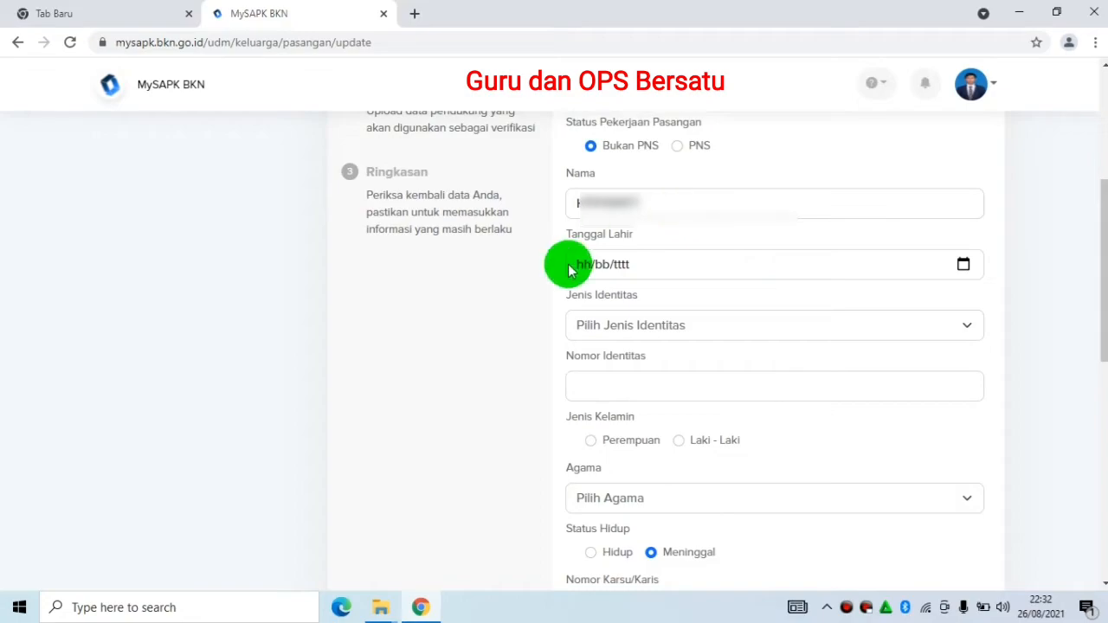
{"action": "left_click", "coordinate": [964, 264]}
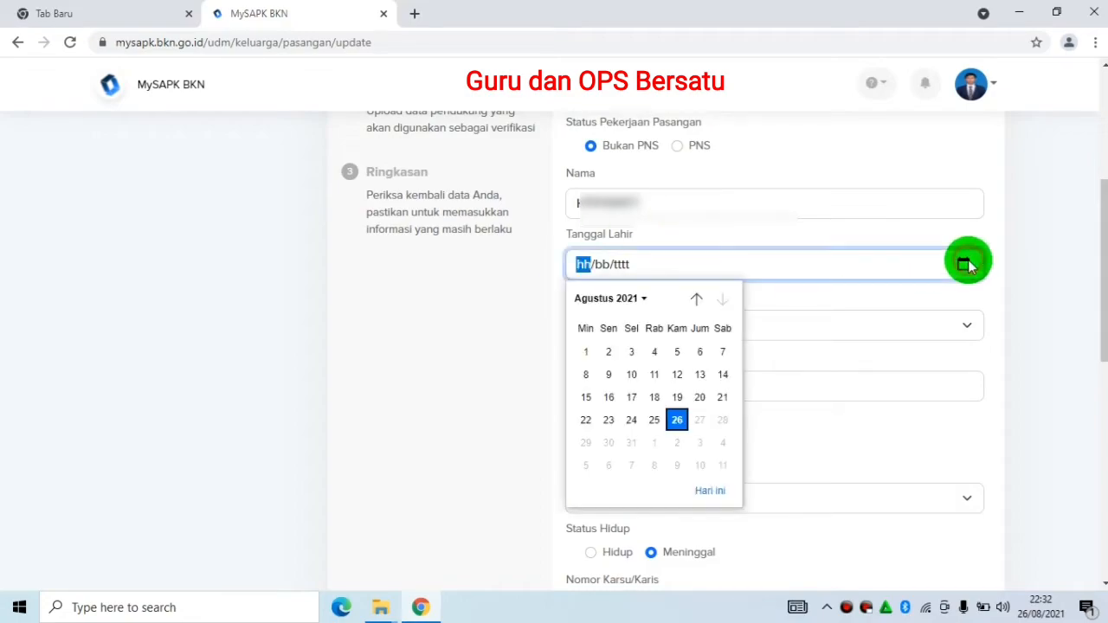
{"action": "left_click", "coordinate": [641, 299]}
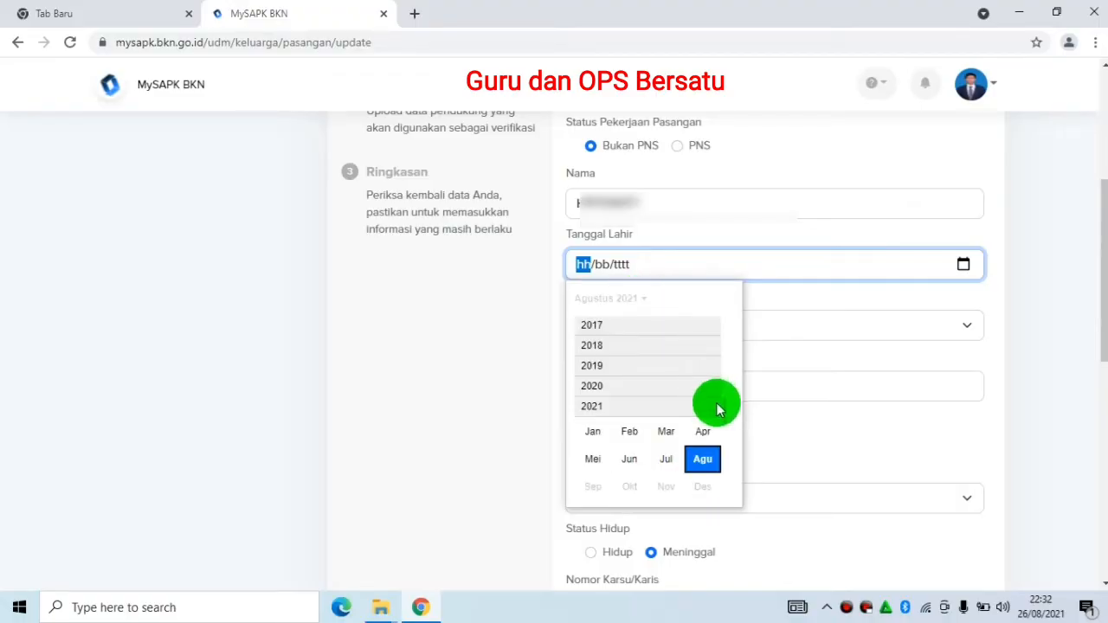
{"action": "scroll", "coordinate": [733, 361], "scroll_direction": "up", "scroll_amount": 3}
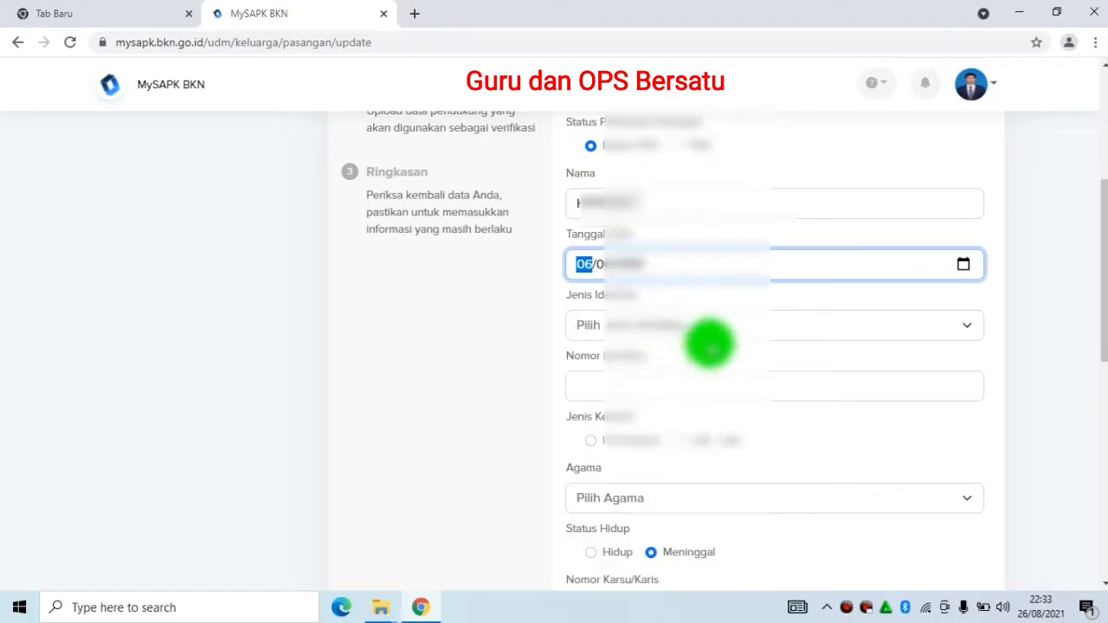
Set Jenis Identitas to KTP and enter the spouse's identity number as Nomor Identitas
{"action": "left_click", "coordinate": [949, 331]}
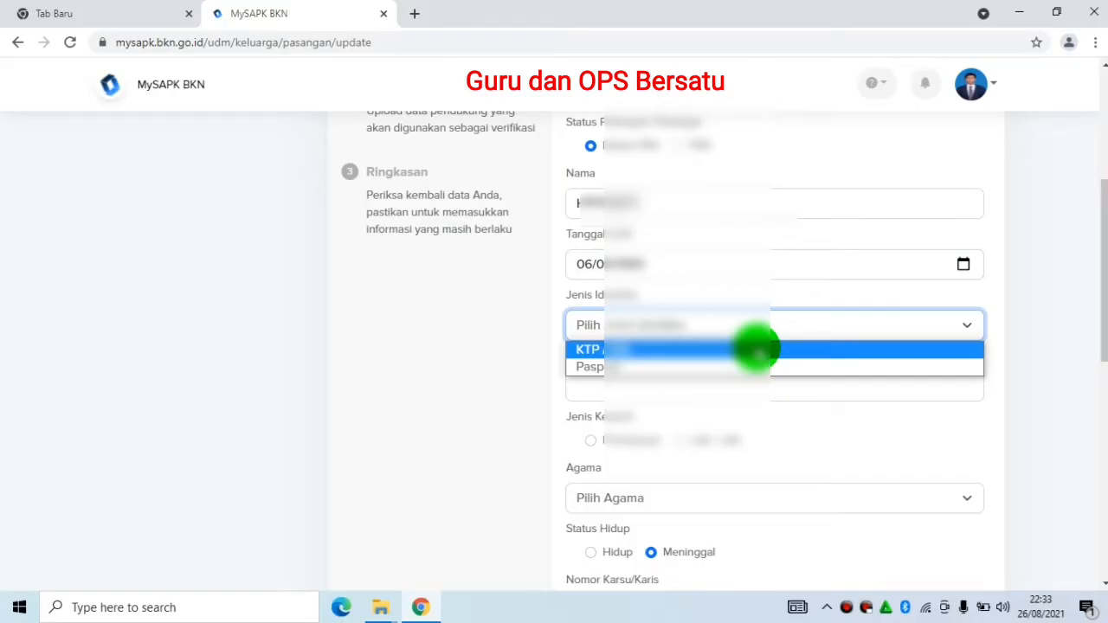
{"action": "left_click", "coordinate": [756, 349]}
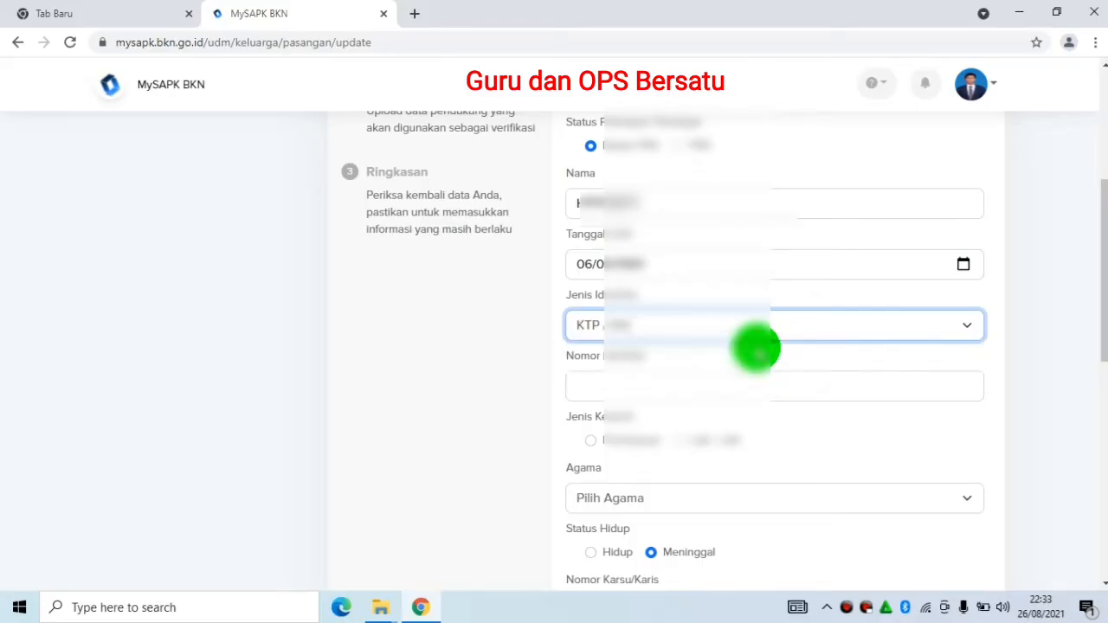
{"action": "left_click", "coordinate": [598, 385]}
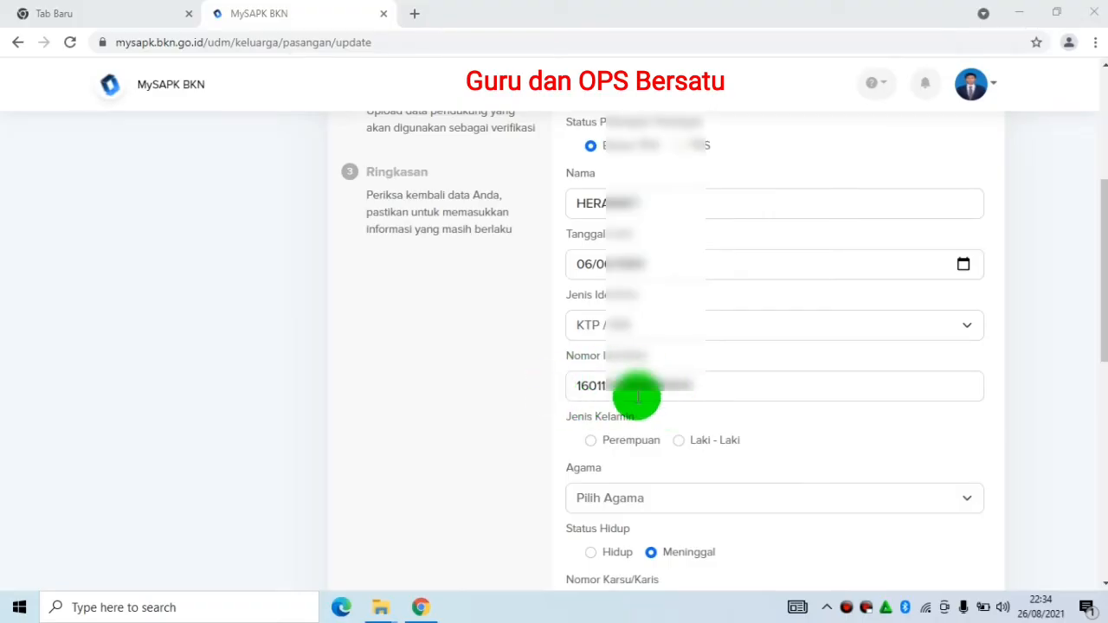
Set the spouse's Jenis Kelamin to Perempuan, Agama to Islam and Status Hidup to Hidup
{"action": "left_click", "coordinate": [591, 443]}
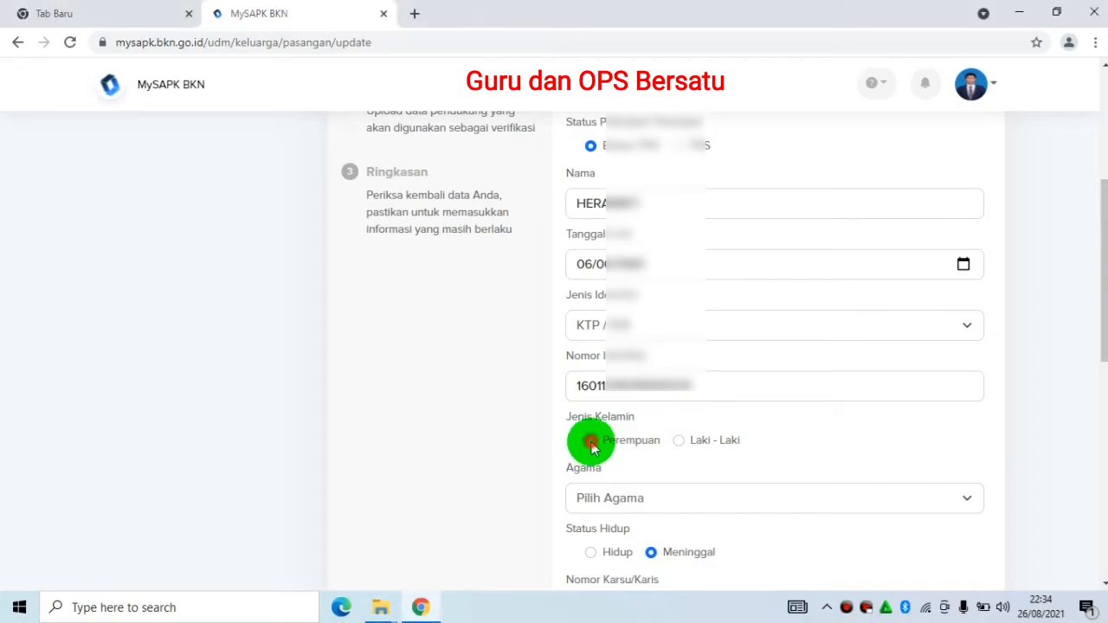
{"action": "left_click", "coordinate": [962, 499]}
{"action": "left_click", "coordinate": [594, 372]}
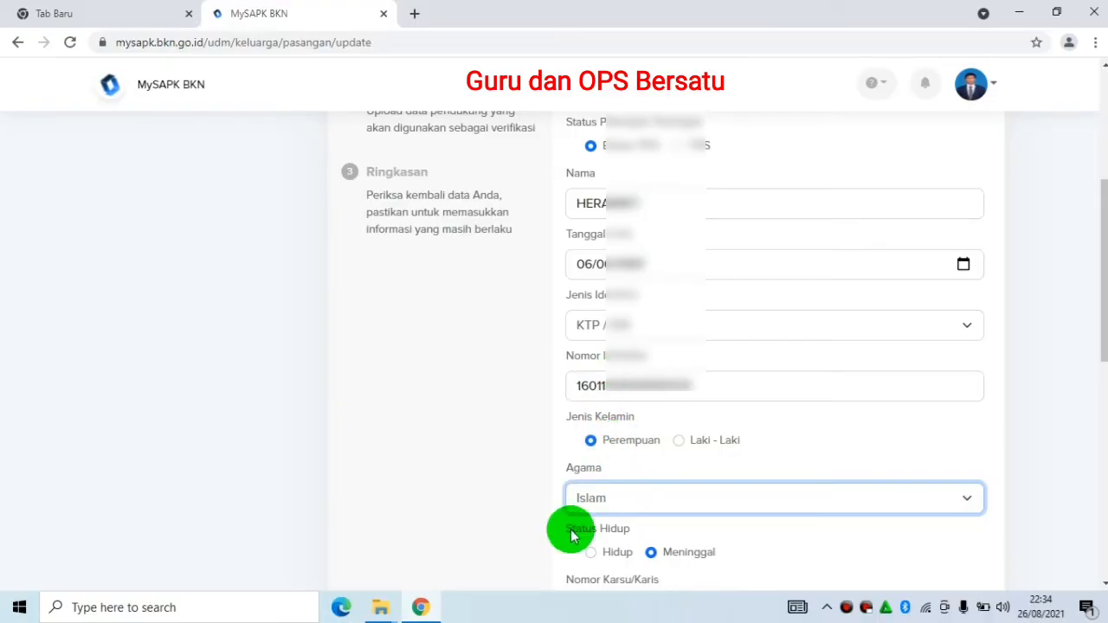
{"action": "left_click", "coordinate": [589, 553]}
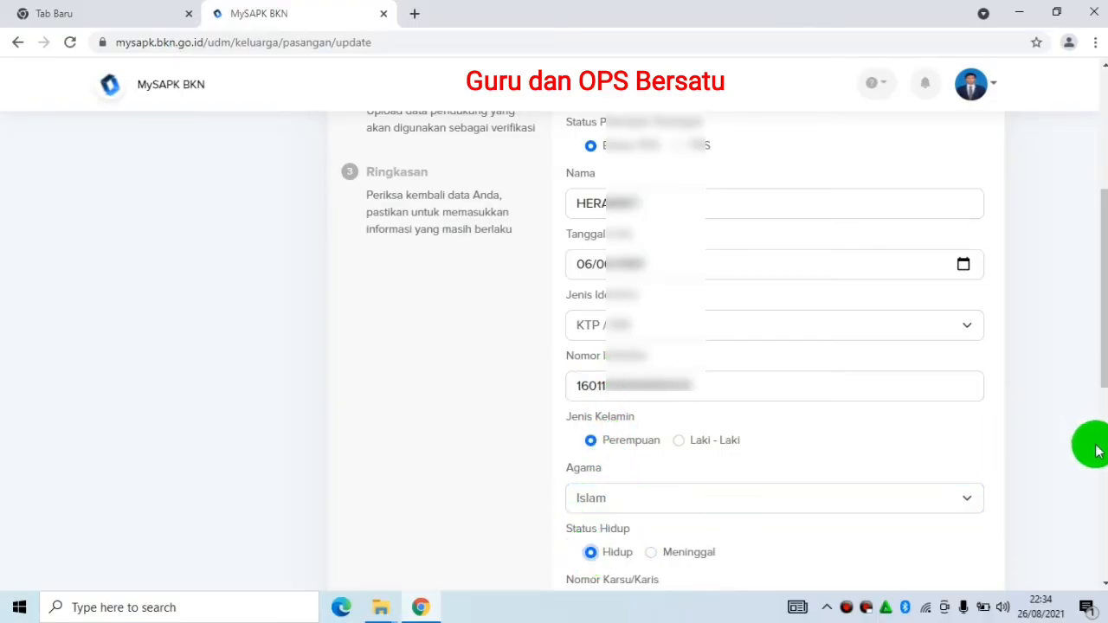
Enter the spouse's Nomor Karsu/Karis and fill in Alamat with the spouse's full home address
{"action": "left_click_drag", "start_coordinate": [1103, 351], "coordinate": [1103, 480]}
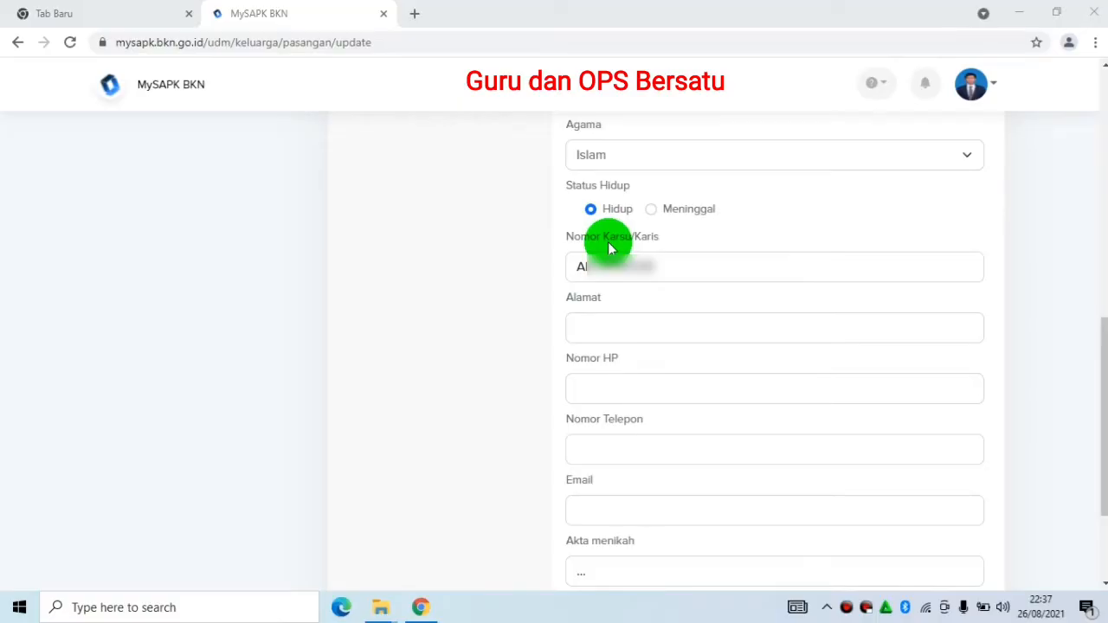
{"action": "left_click", "coordinate": [591, 333]}
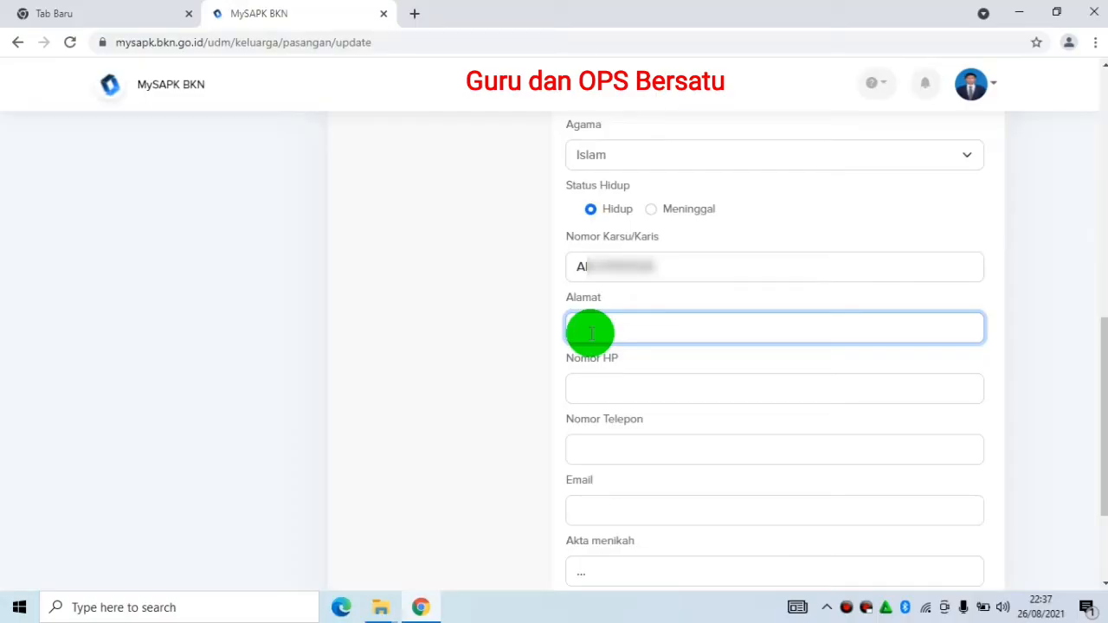
{"action": "type", "text": "Desa Batu Putih Kecamatan Baturaja barat kabupaten ogan komering"}
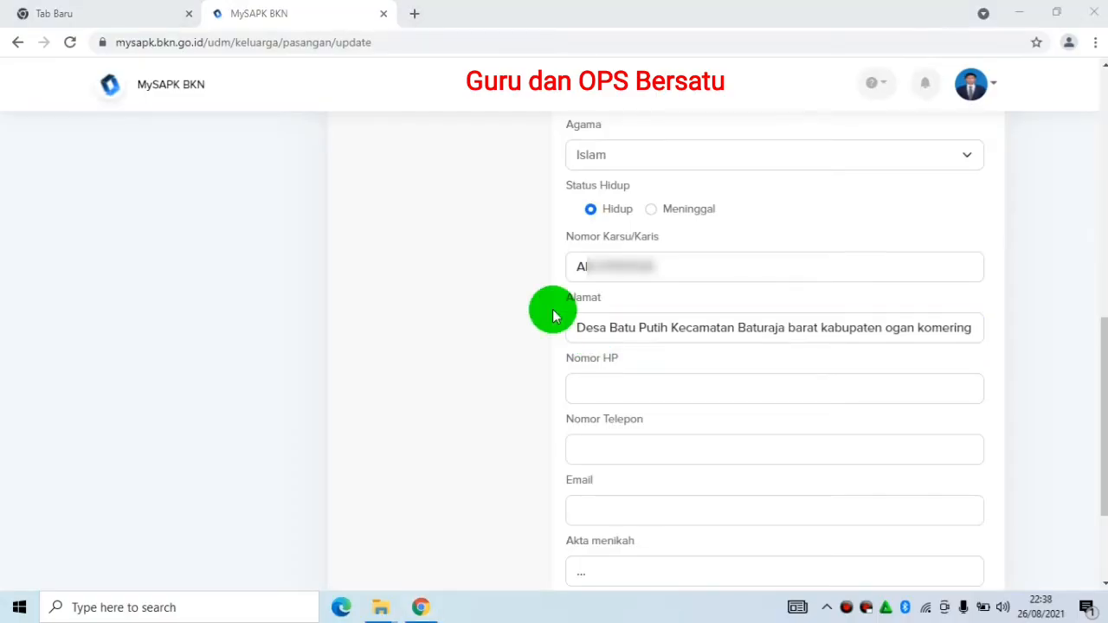
Leave Nomor HP, Nomor Telepon and Email blank, and enter the marriage certificate number as Akta menikah
{"action": "left_click", "coordinate": [585, 387]}
{"action": "left_click", "coordinate": [581, 442]}
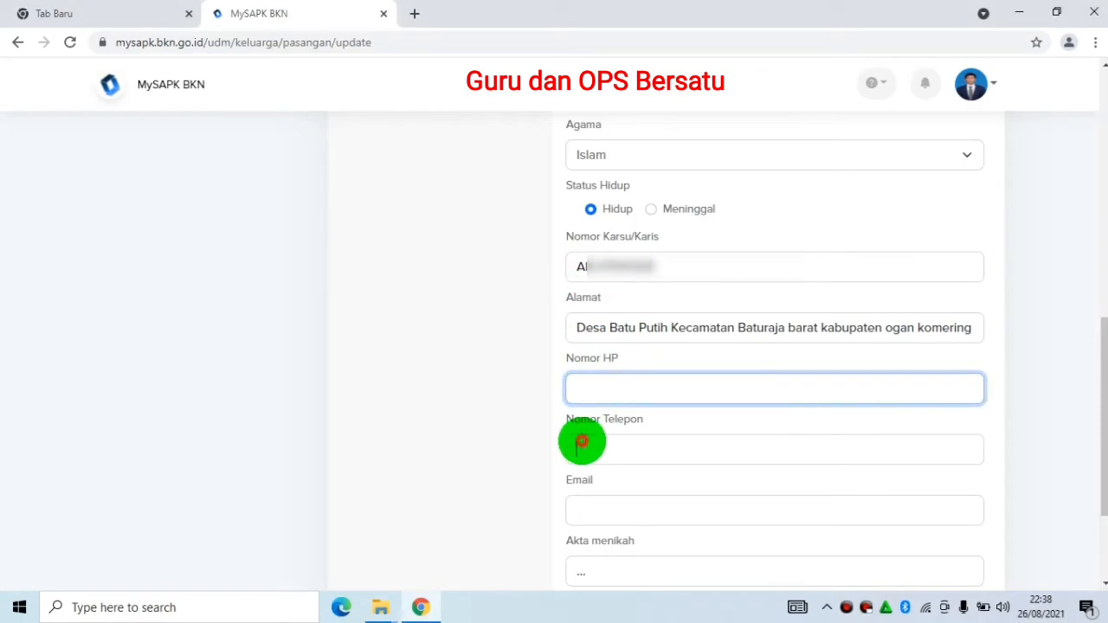
{"action": "left_click", "coordinate": [581, 502]}
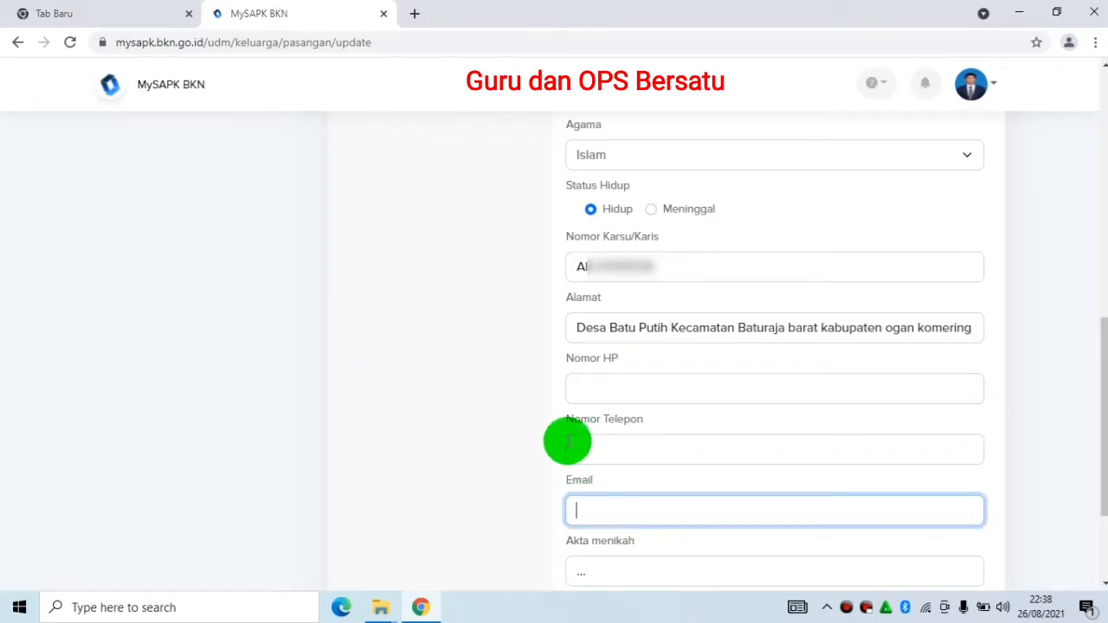
{"action": "left_click", "coordinate": [571, 387]}
{"action": "scroll", "coordinate": [656, 410], "scroll_direction": "down", "scroll_amount": 2}
{"action": "left_click", "coordinate": [653, 410]}
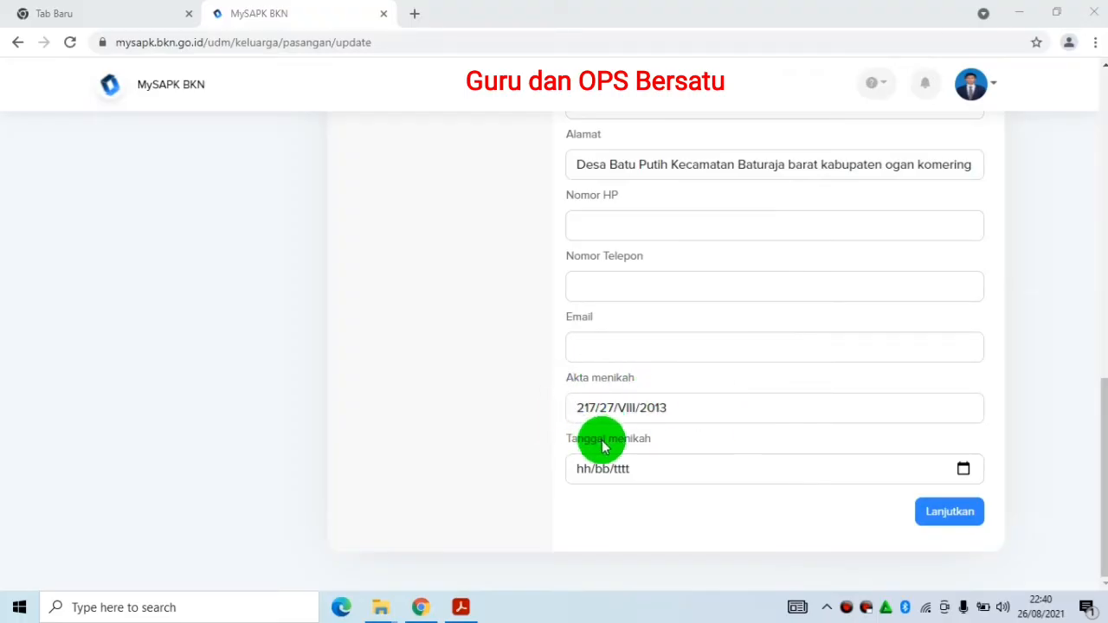
Set Tanggal menikah to 24/08/2013 and continue to the supporting document upload for the spouse's data
{"action": "left_click", "coordinate": [962, 468]}
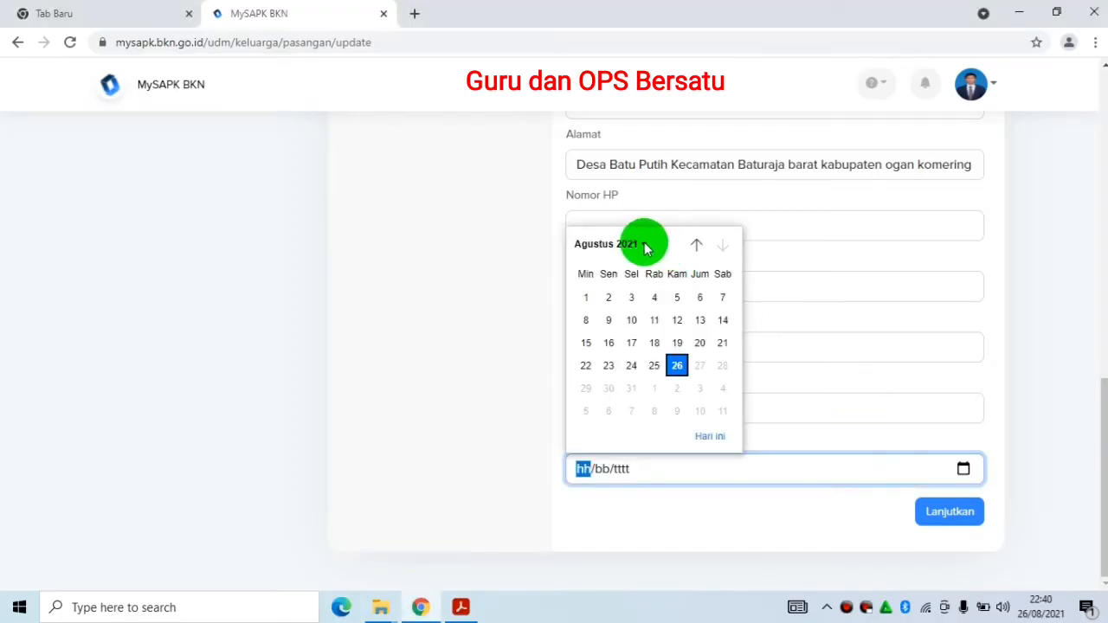
{"action": "left_click", "coordinate": [644, 247]}
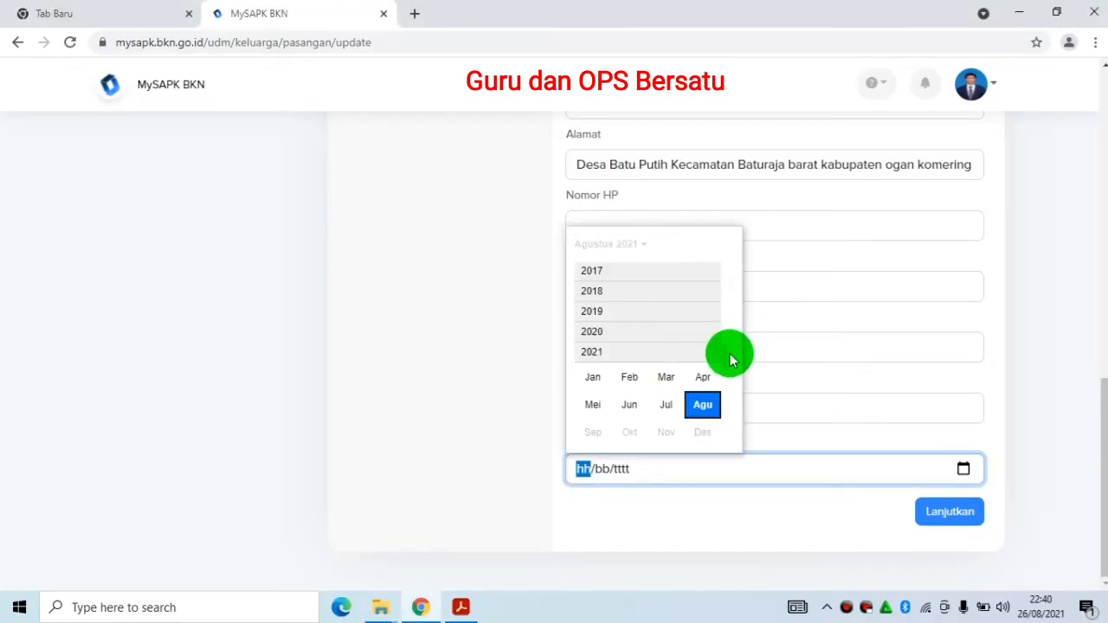
{"action": "scroll", "coordinate": [728, 327], "scroll_direction": "up", "scroll_amount": 5}
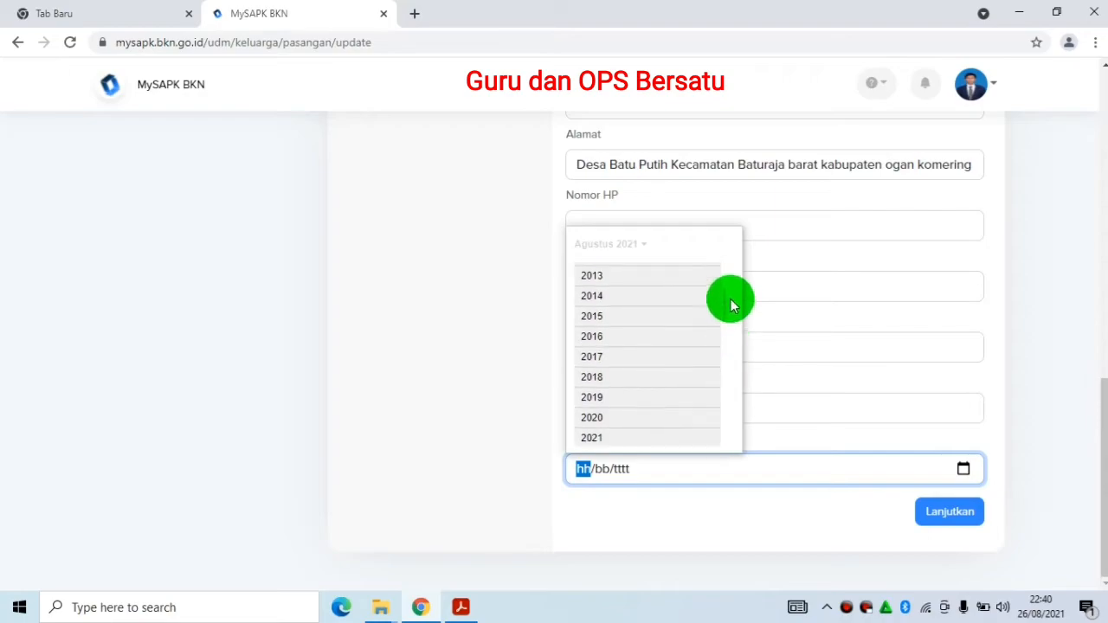
{"action": "scroll", "coordinate": [730, 305], "scroll_direction": "up", "scroll_amount": 2}
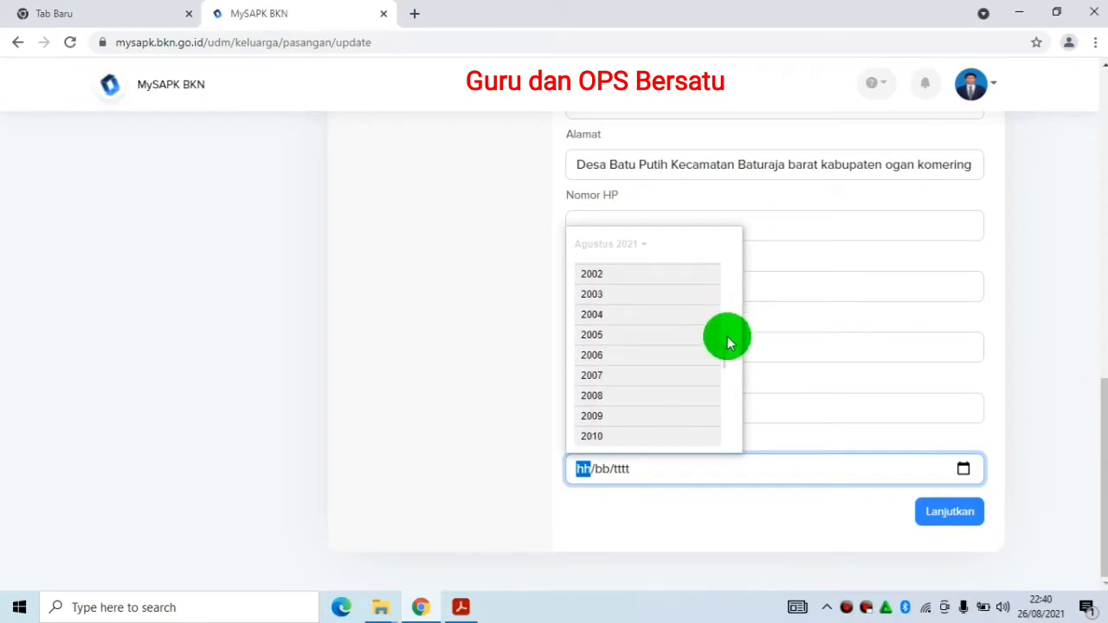
{"action": "left_click_drag", "start_coordinate": [723, 352], "coordinate": [723, 399]}
{"action": "left_click", "coordinate": [598, 417]}
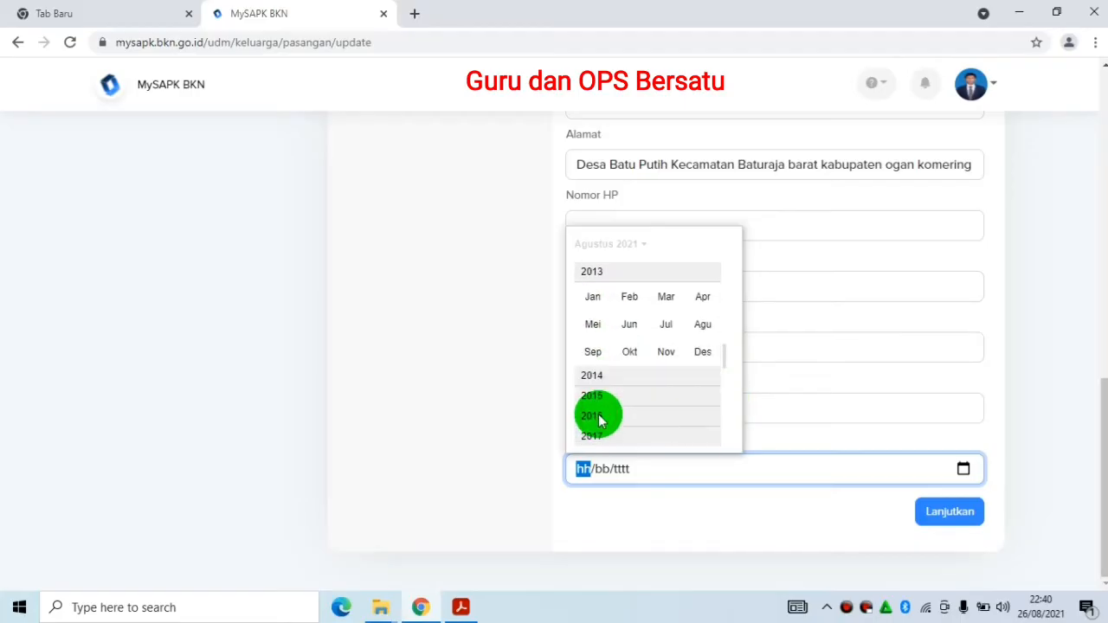
{"action": "left_click", "coordinate": [703, 327]}
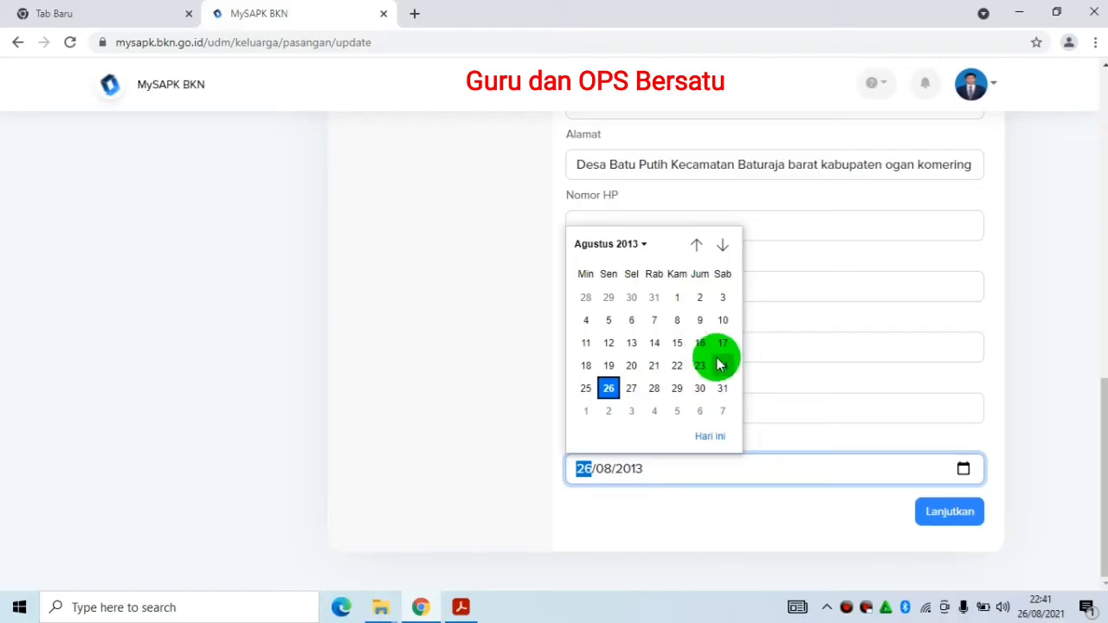
{"action": "left_click", "coordinate": [718, 363]}
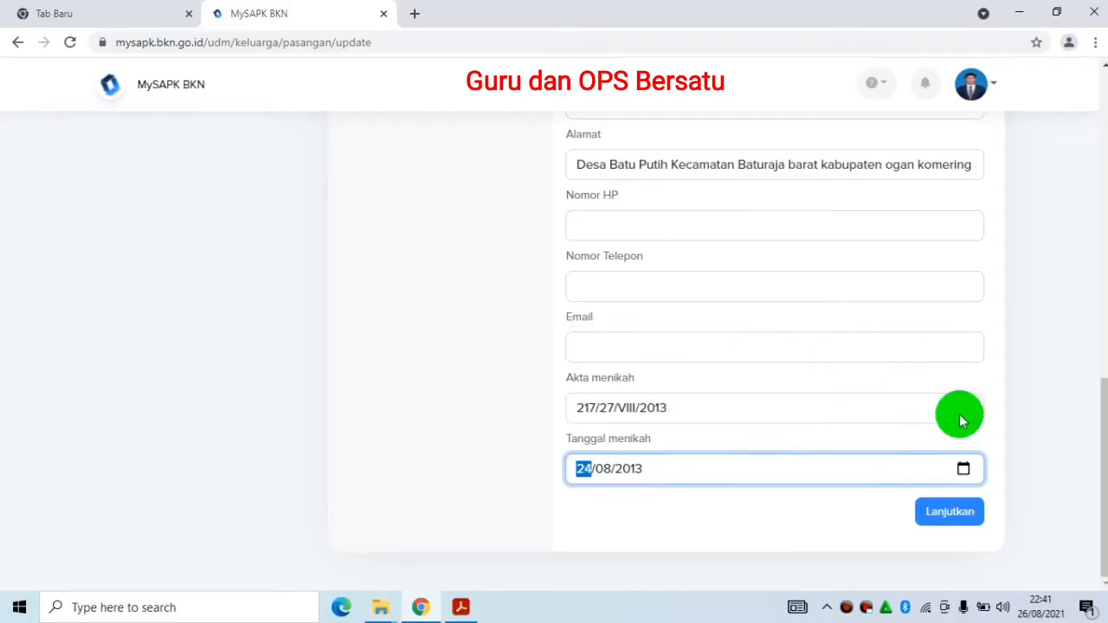
{"action": "left_click_drag", "start_coordinate": [1102, 454], "coordinate": [1102, 515]}
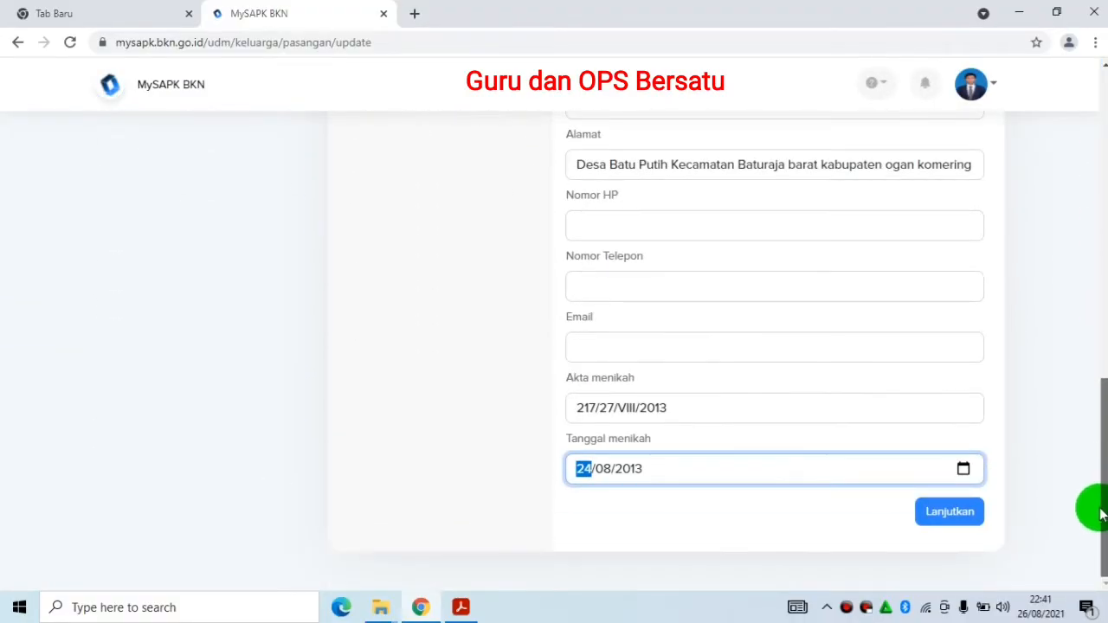
{"action": "left_click", "coordinate": [955, 516]}
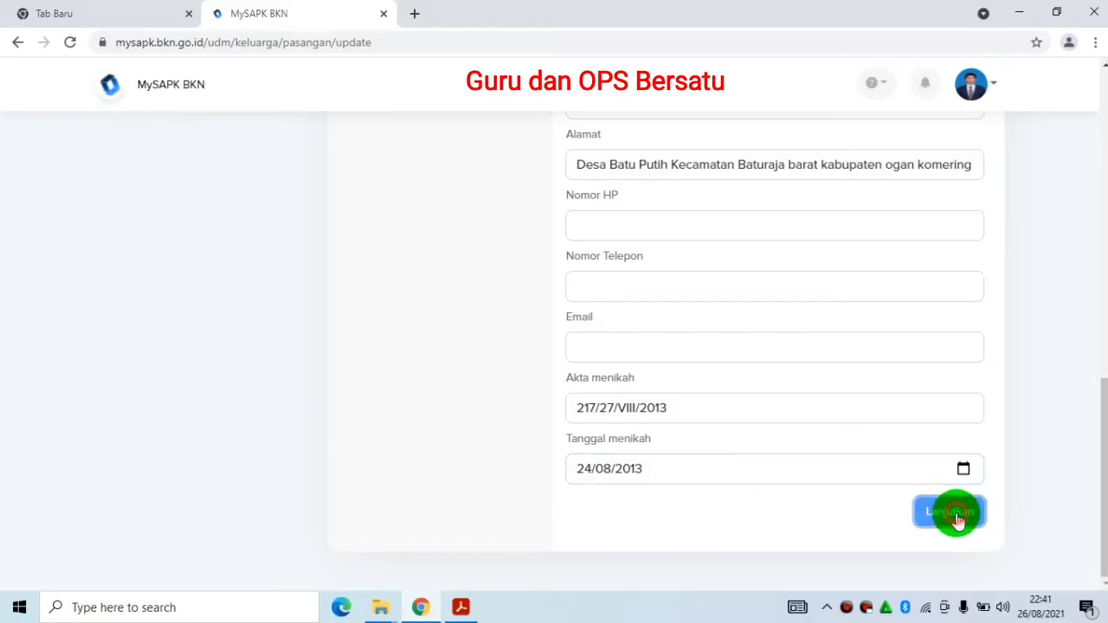
{"action": "left_click", "coordinate": [955, 517]}
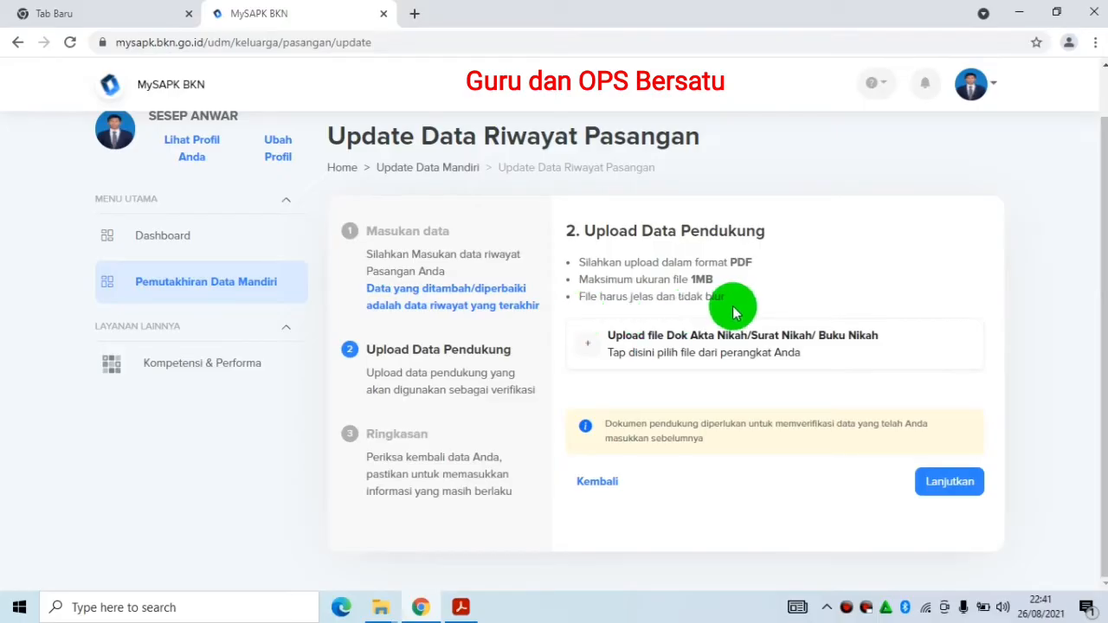
Upload the BUKU_NIKAH PDF as Dok Akta Nikah/Surat Nikah/Buku Nikah and continue to the Ringkasan summary
{"action": "left_click", "coordinate": [682, 337]}
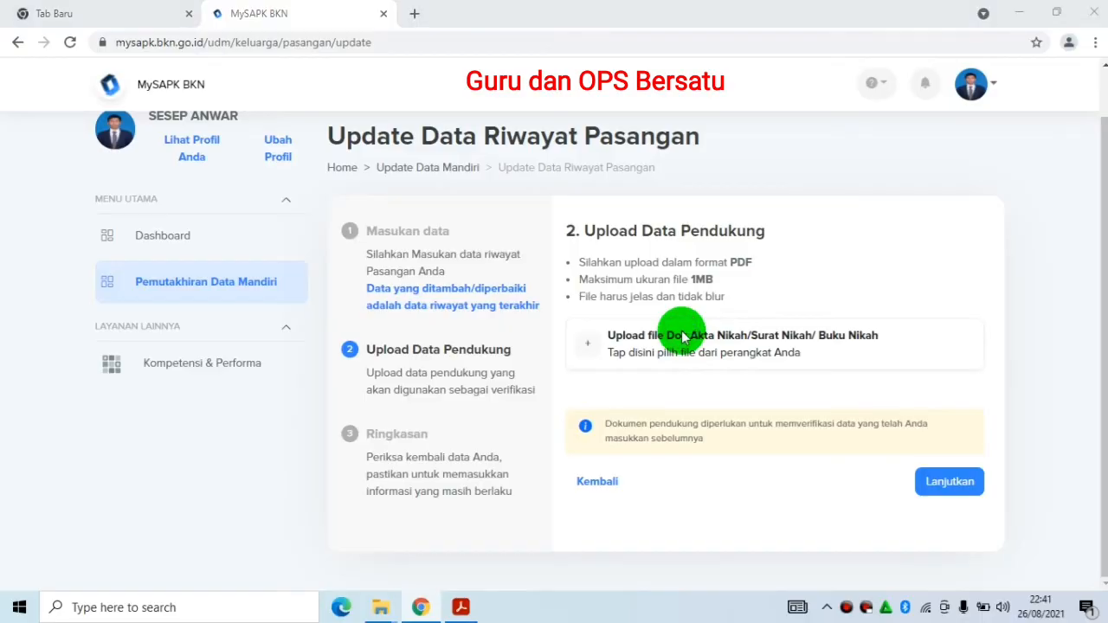
{"action": "left_click", "coordinate": [247, 169]}
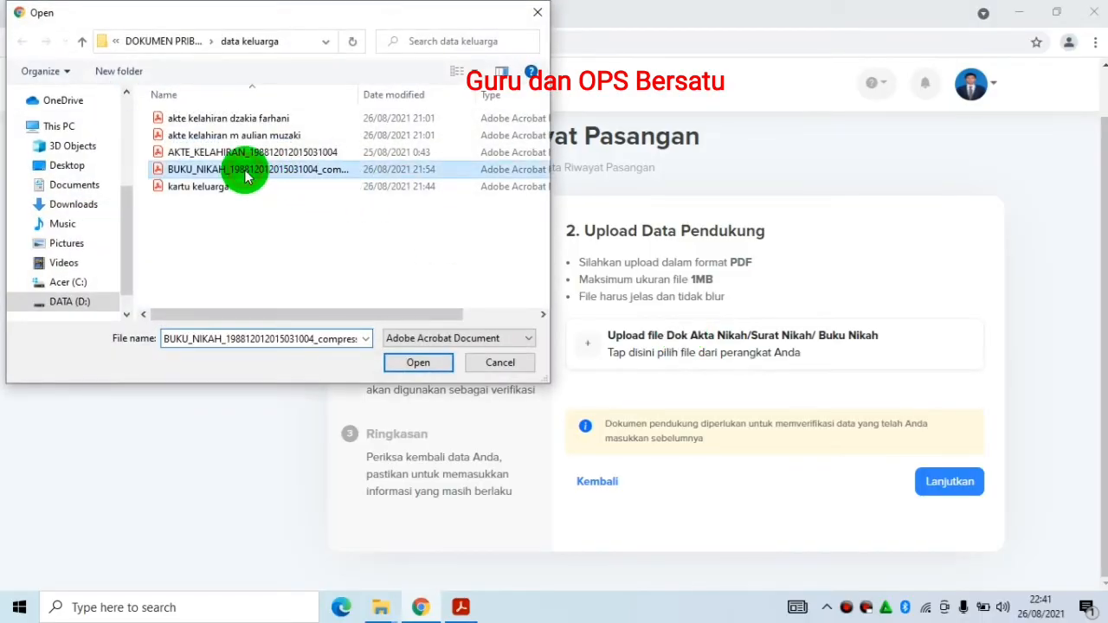
{"action": "left_click", "coordinate": [416, 363]}
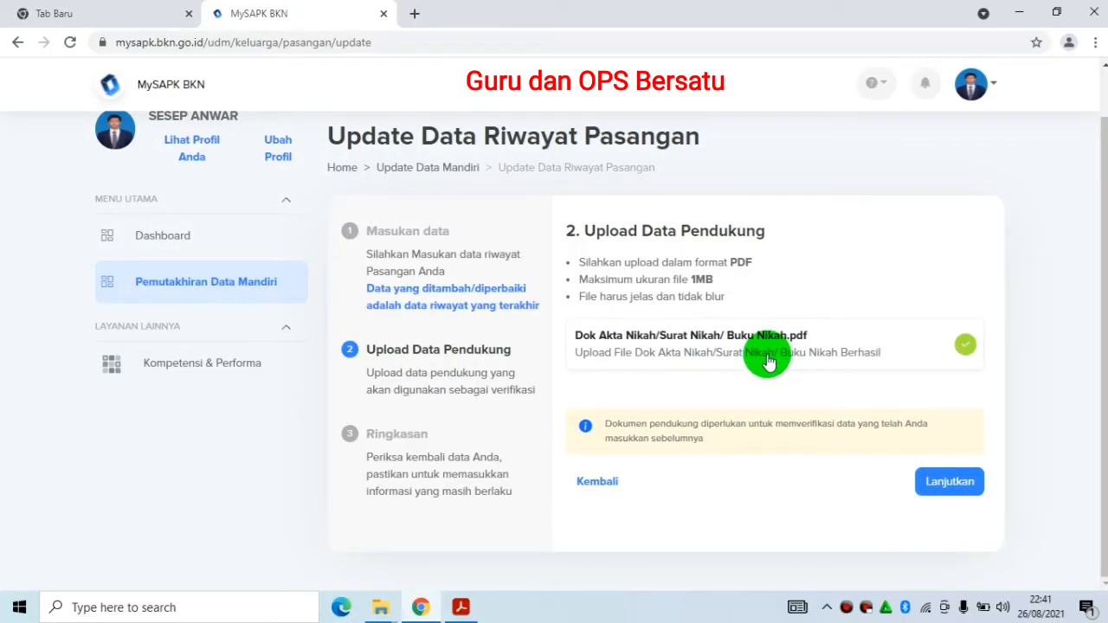
{"action": "left_click", "coordinate": [937, 487]}
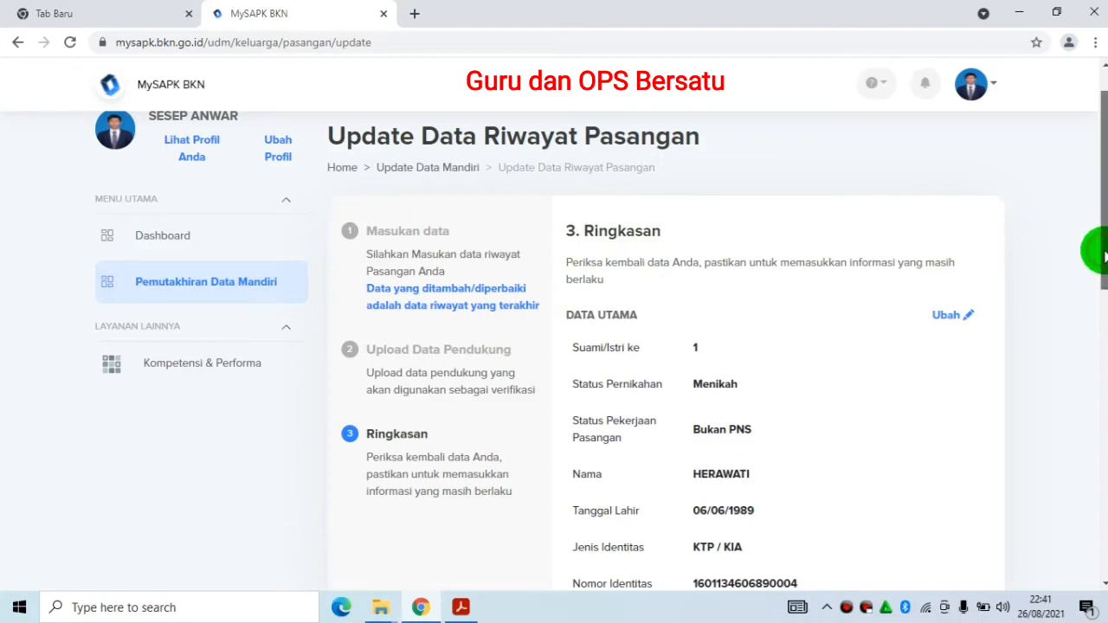
Declare the entered spouse data correct and submit it, finishing at the submission history
{"action": "left_click_drag", "start_coordinate": [1096, 250], "coordinate": [1097, 576]}
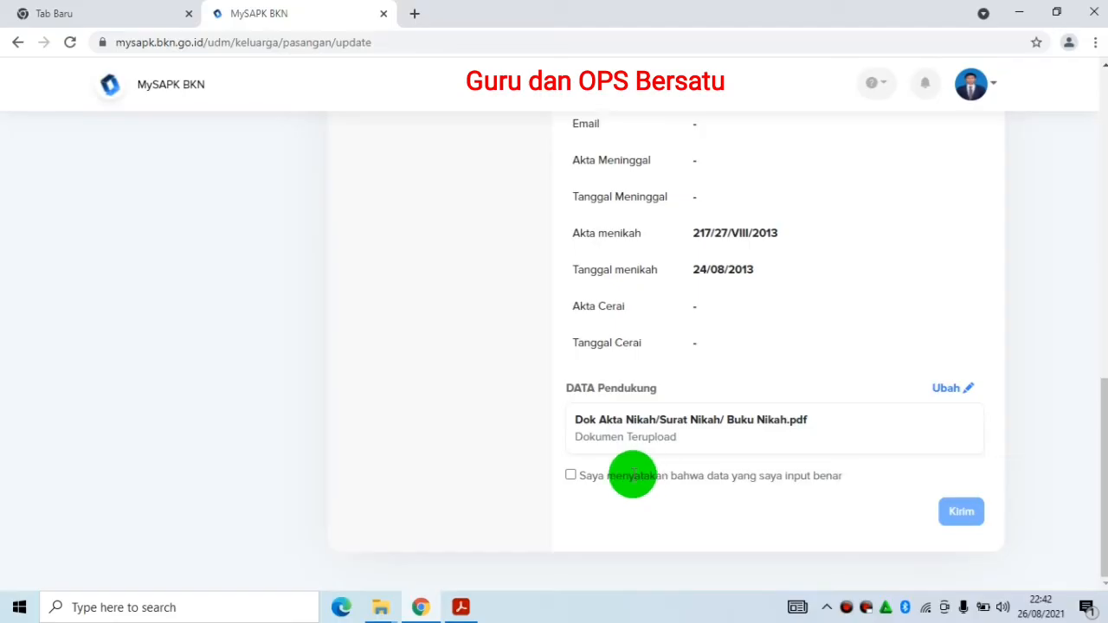
{"action": "left_click", "coordinate": [570, 476]}
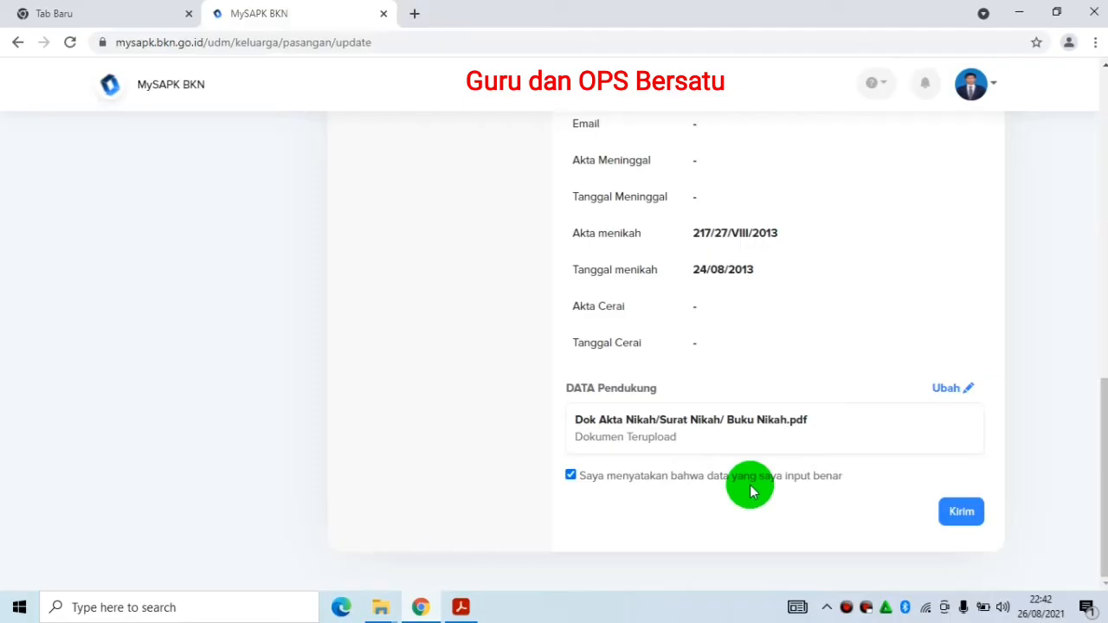
{"action": "left_click", "coordinate": [957, 513]}
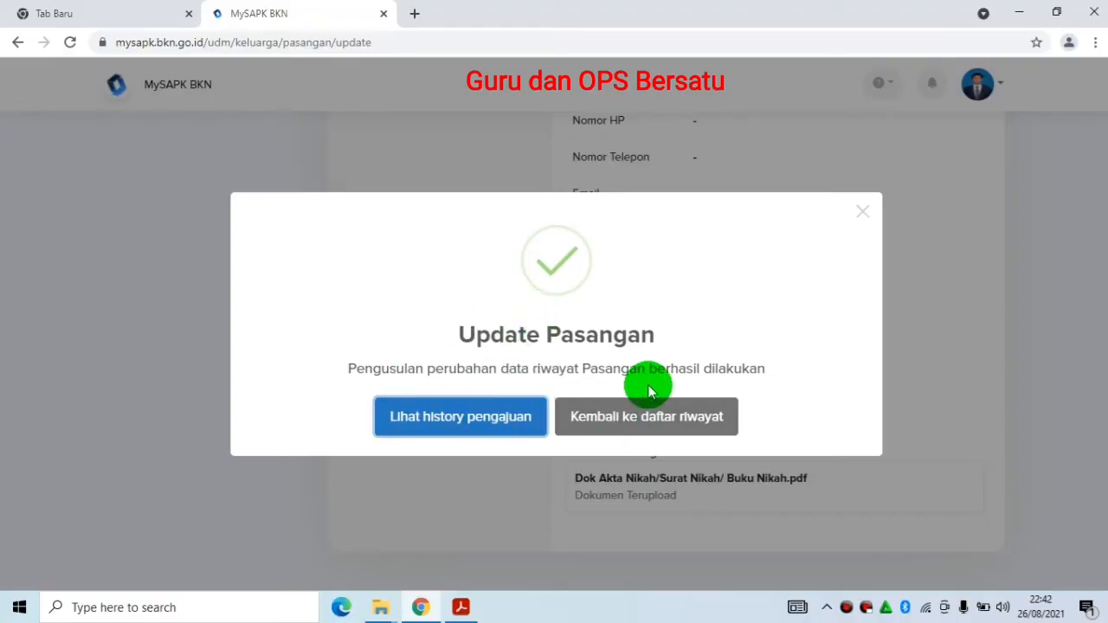
{"action": "left_click", "coordinate": [435, 421]}
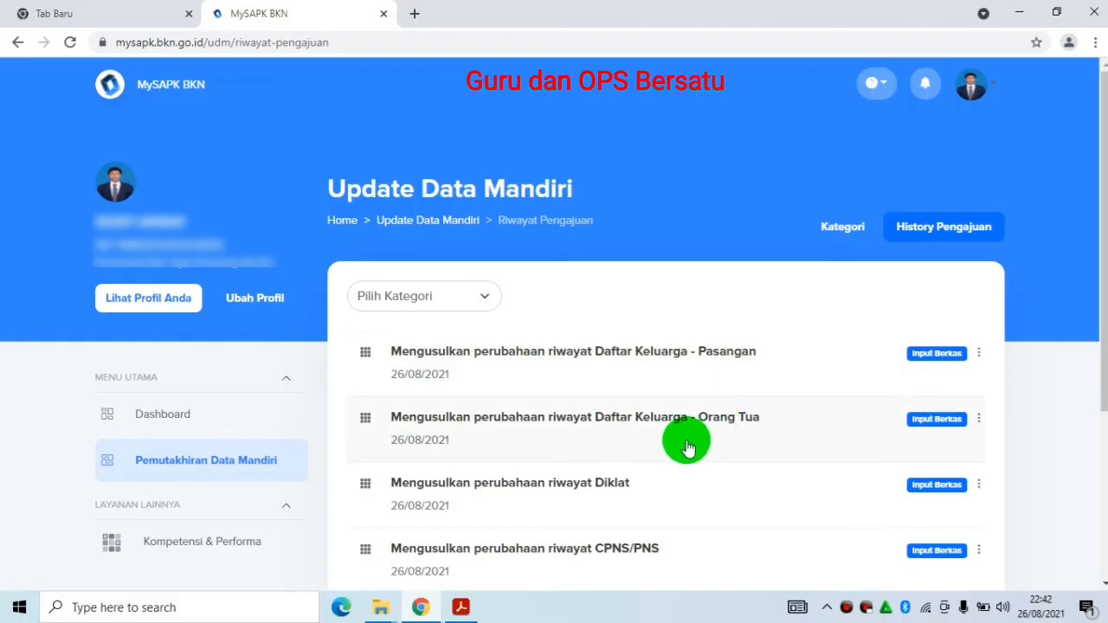
Return to the Riwayat Keluarga category in Pemutakhiran Data Mandiri and open the listed child's record under Anak for editing
{"action": "left_click", "coordinate": [208, 472]}
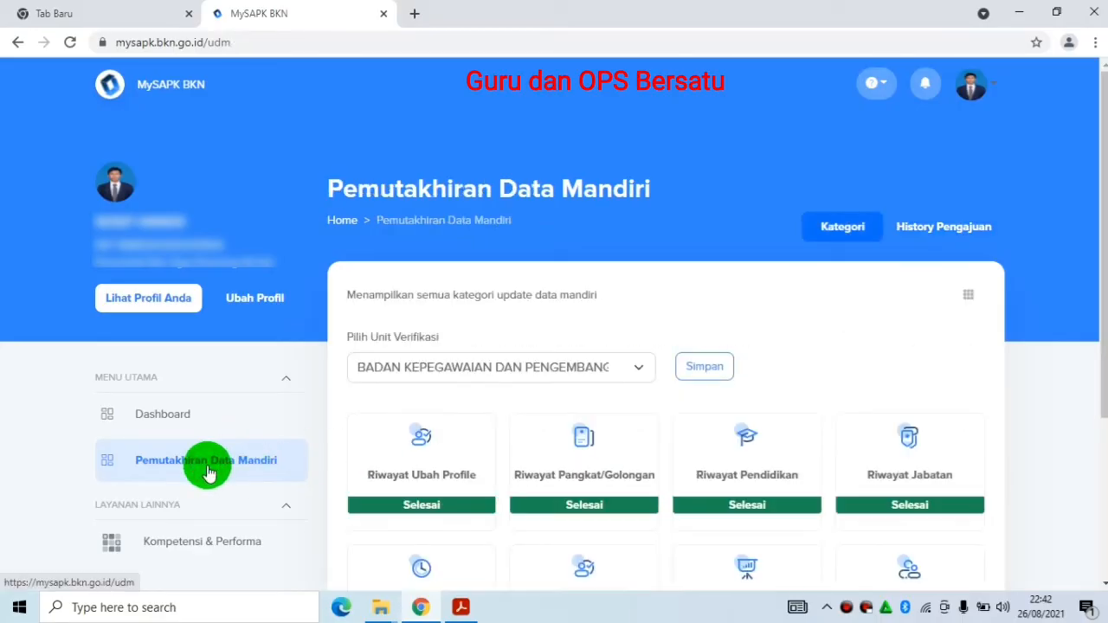
{"action": "left_click_drag", "start_coordinate": [1096, 270], "coordinate": [1097, 432]}
{"action": "left_click", "coordinate": [902, 383]}
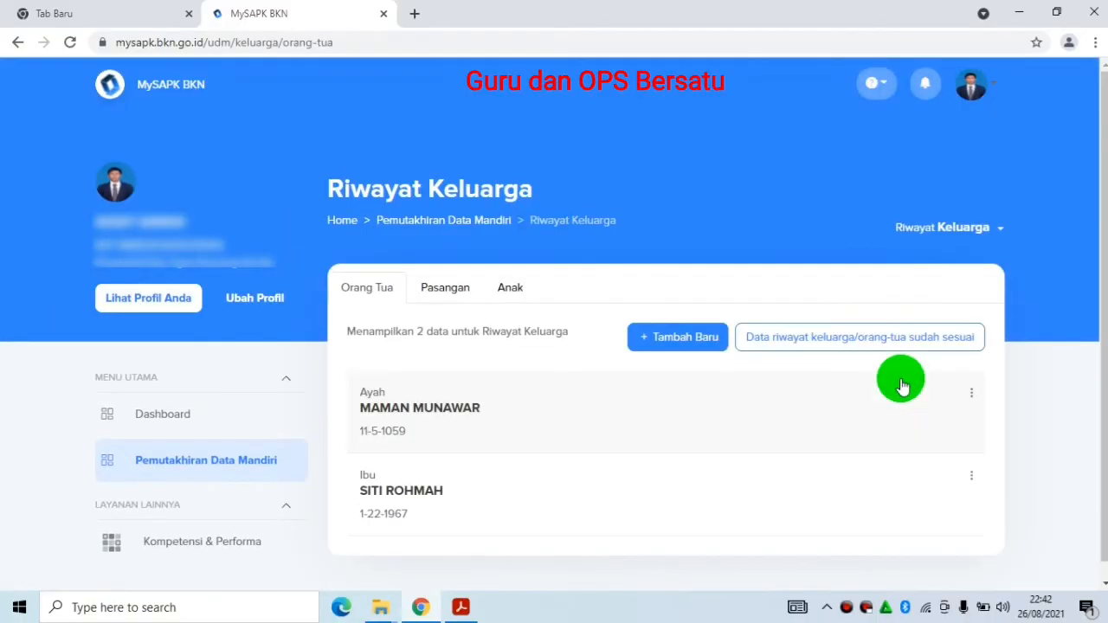
{"action": "left_click", "coordinate": [510, 292]}
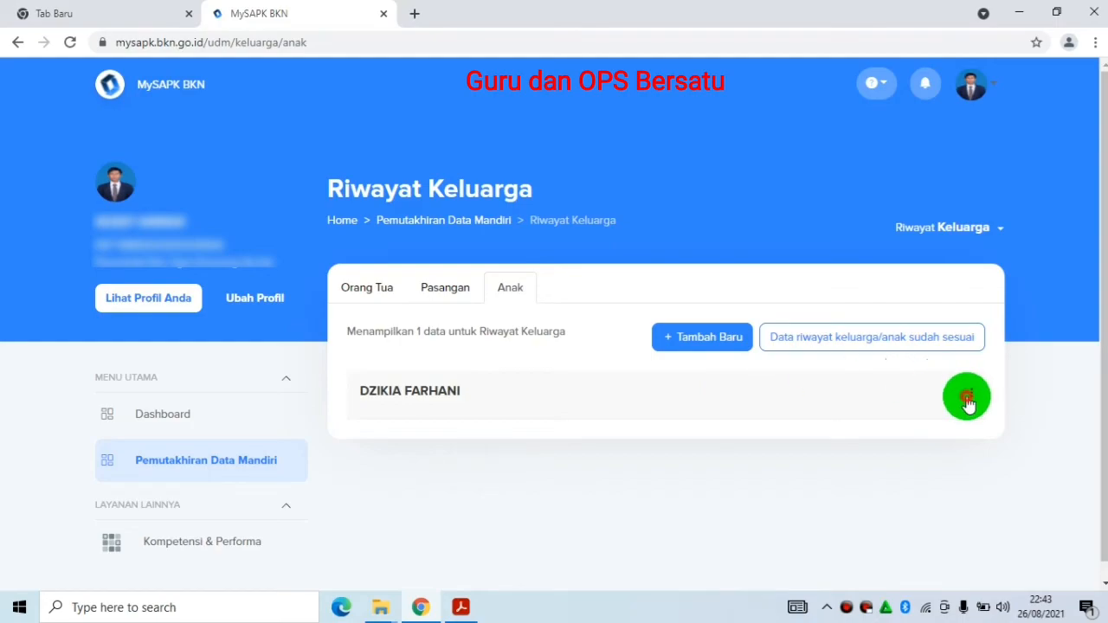
{"action": "left_click", "coordinate": [967, 399]}
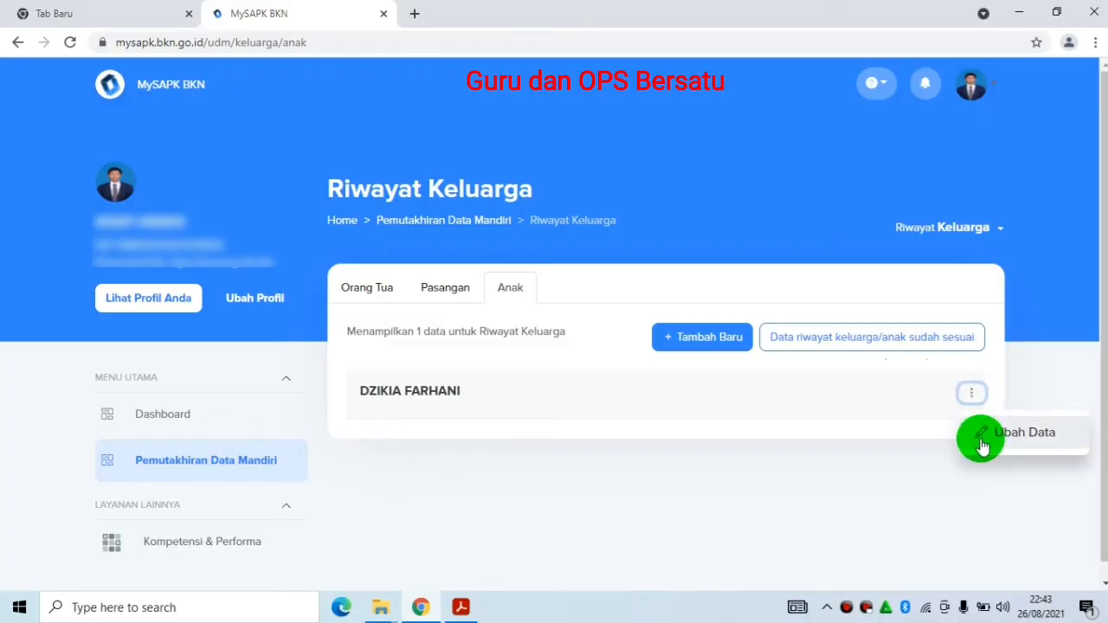
{"action": "left_click", "coordinate": [1021, 433]}
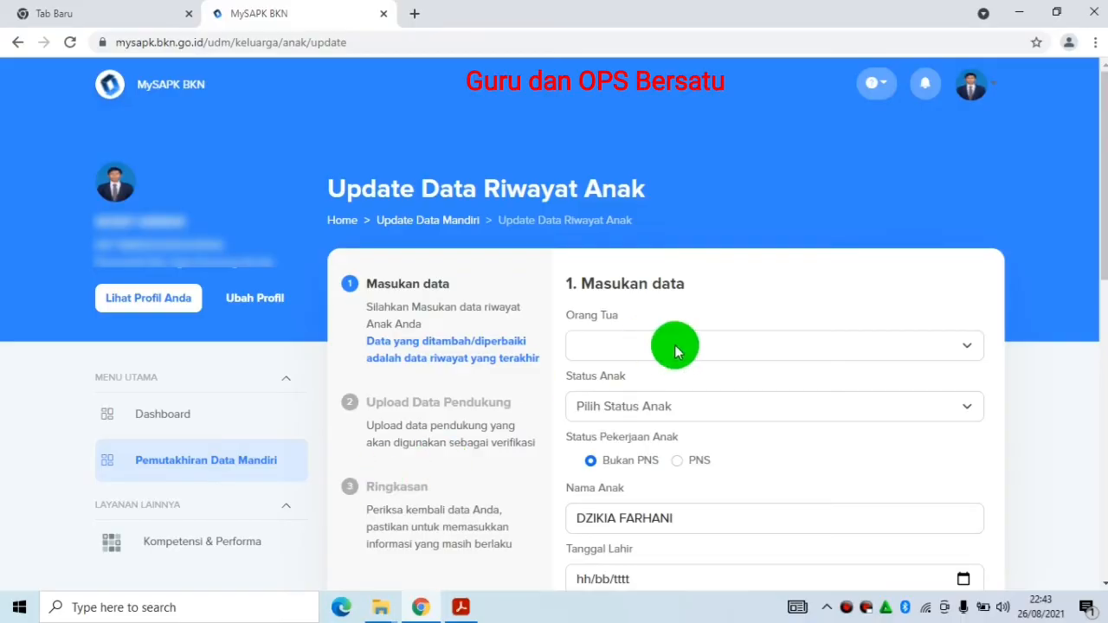
Select the spouse as the child's Orang Tua and set Status Anak to KANDUNG
{"action": "left_click", "coordinate": [966, 346]}
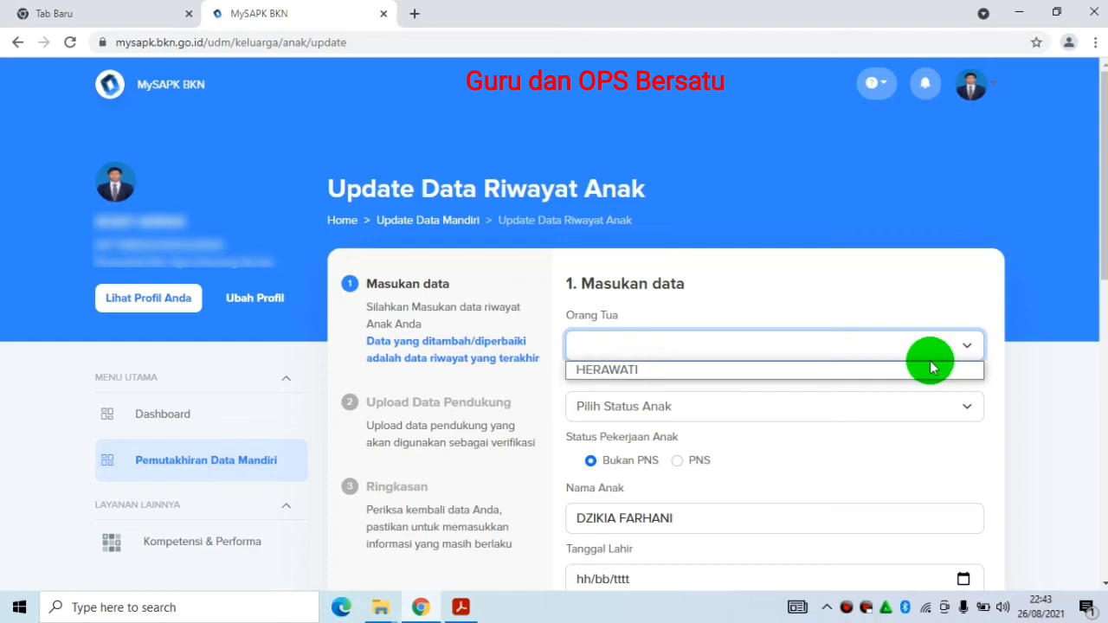
{"action": "left_click", "coordinate": [930, 360]}
{"action": "left_click", "coordinate": [970, 346]}
{"action": "left_click", "coordinate": [951, 373]}
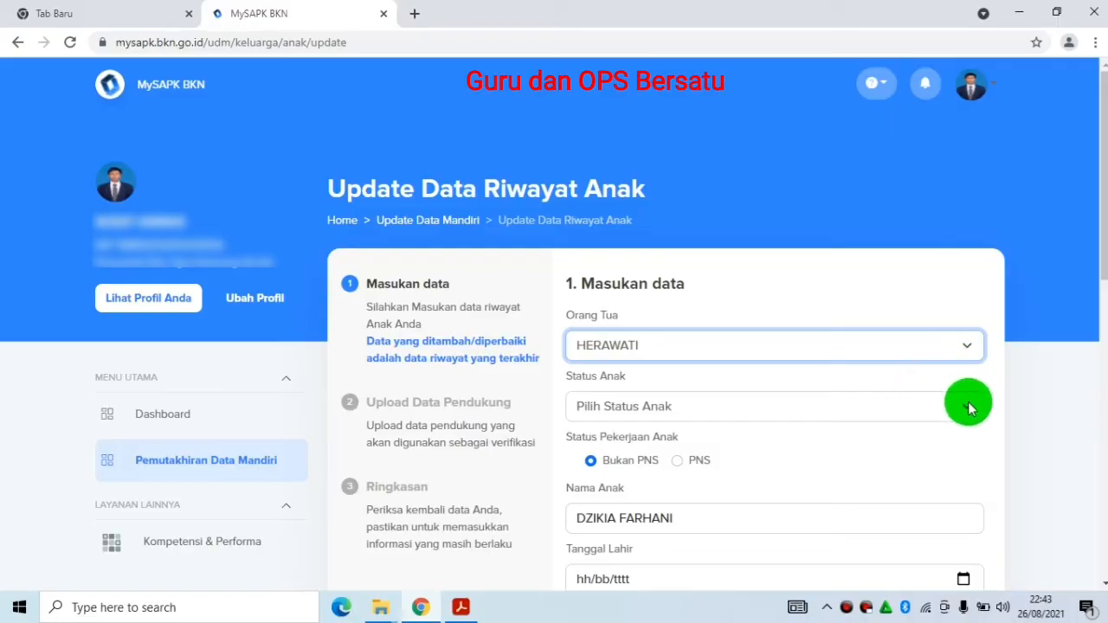
{"action": "left_click", "coordinate": [967, 406]}
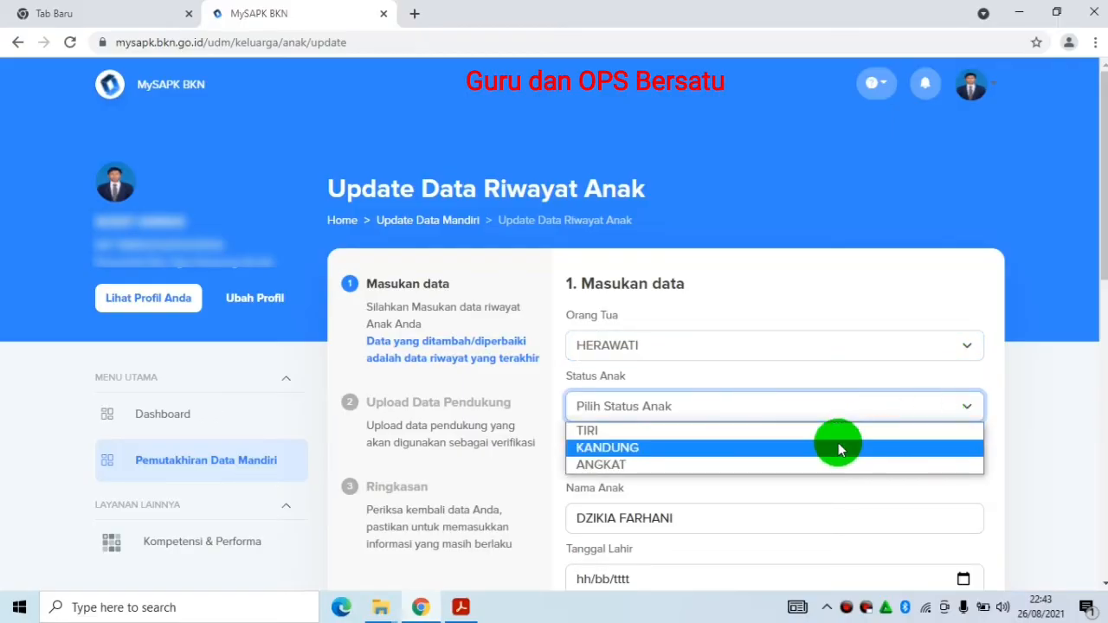
{"action": "left_click", "coordinate": [838, 446]}
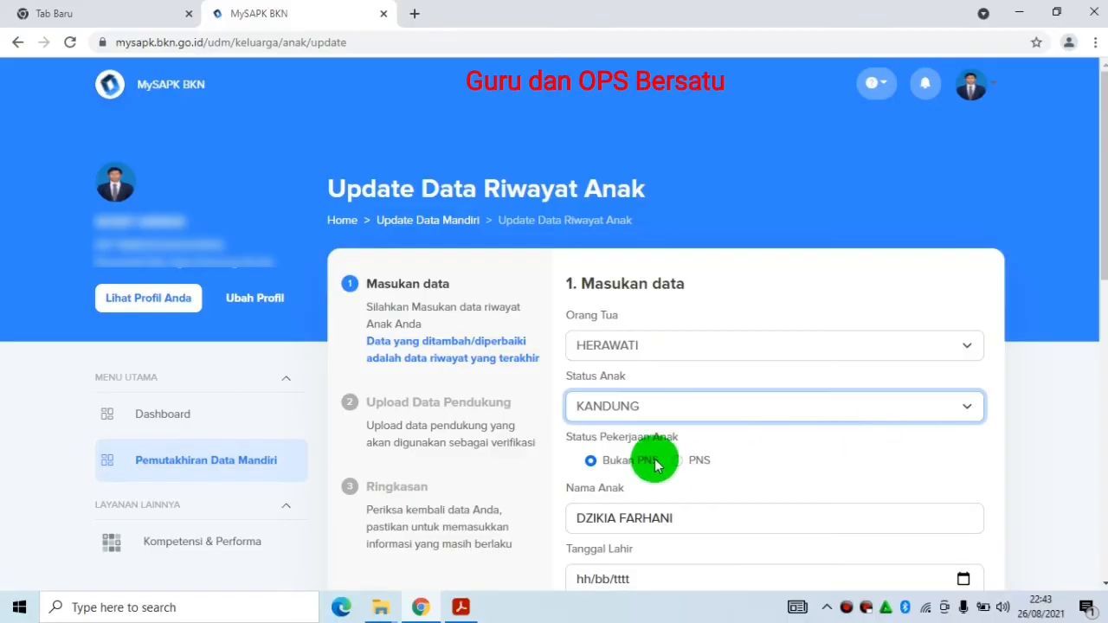
Correct the spelling of the child's first name in Nama Anak and enter the child's date of birth as Tanggal Lahir
{"action": "left_click", "coordinate": [597, 520]}
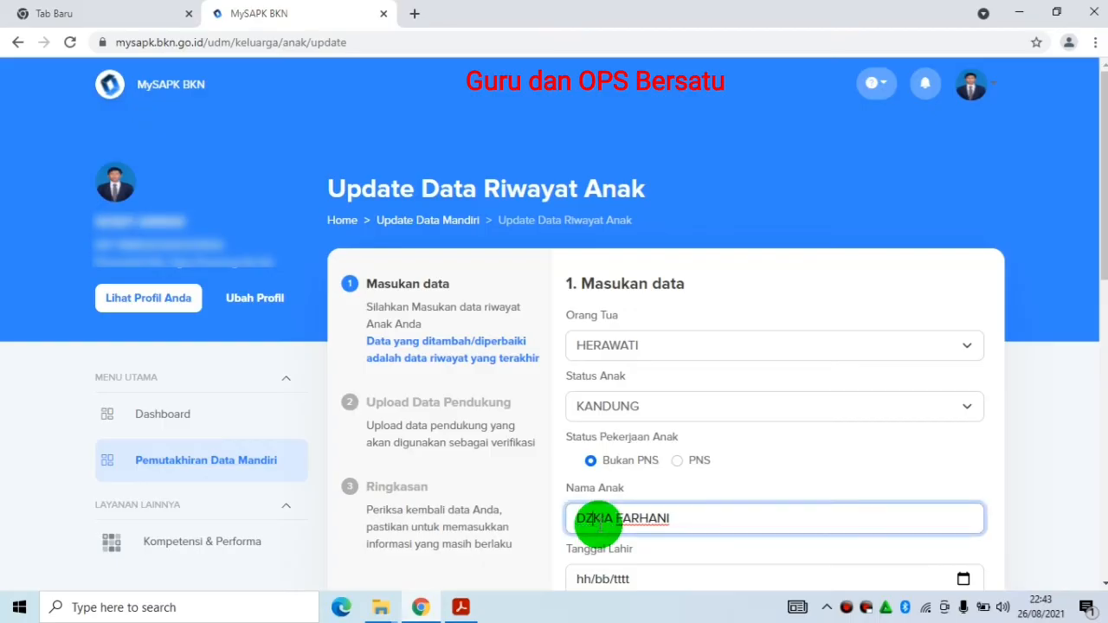
{"action": "type", "text": "A"}
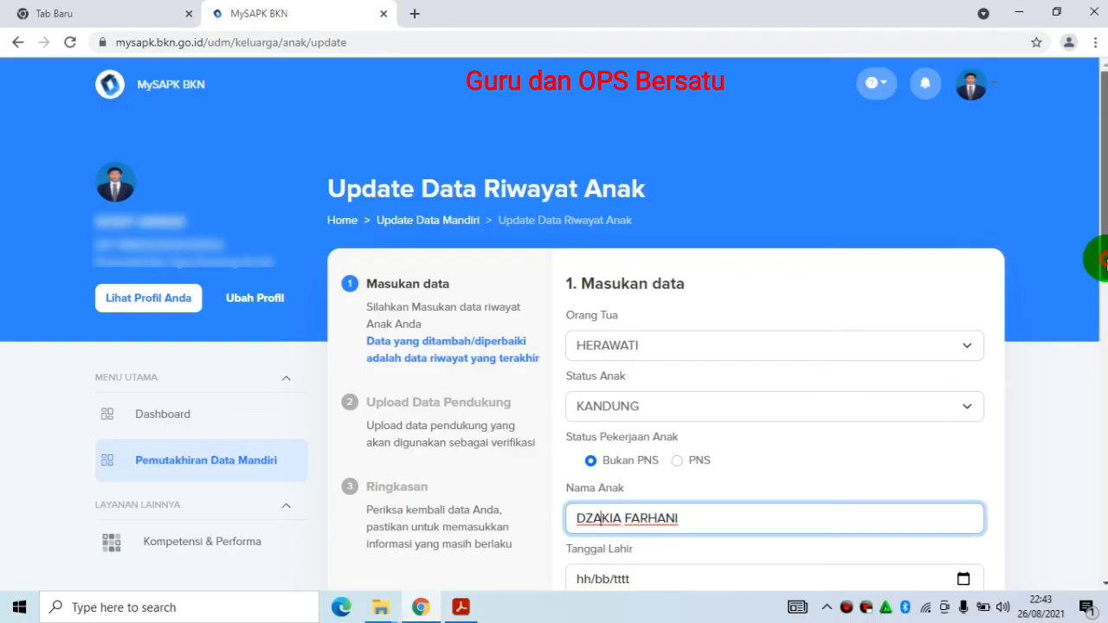
{"action": "scroll", "coordinate": [1099, 262], "scroll_direction": "down", "scroll_amount": 3}
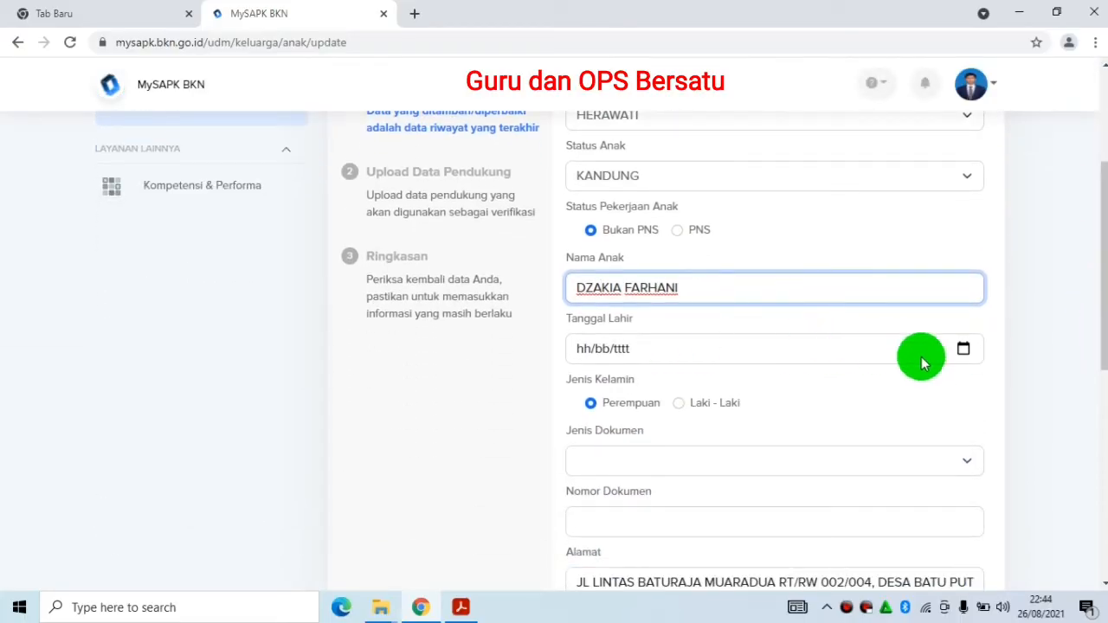
{"action": "left_click", "coordinate": [962, 354]}
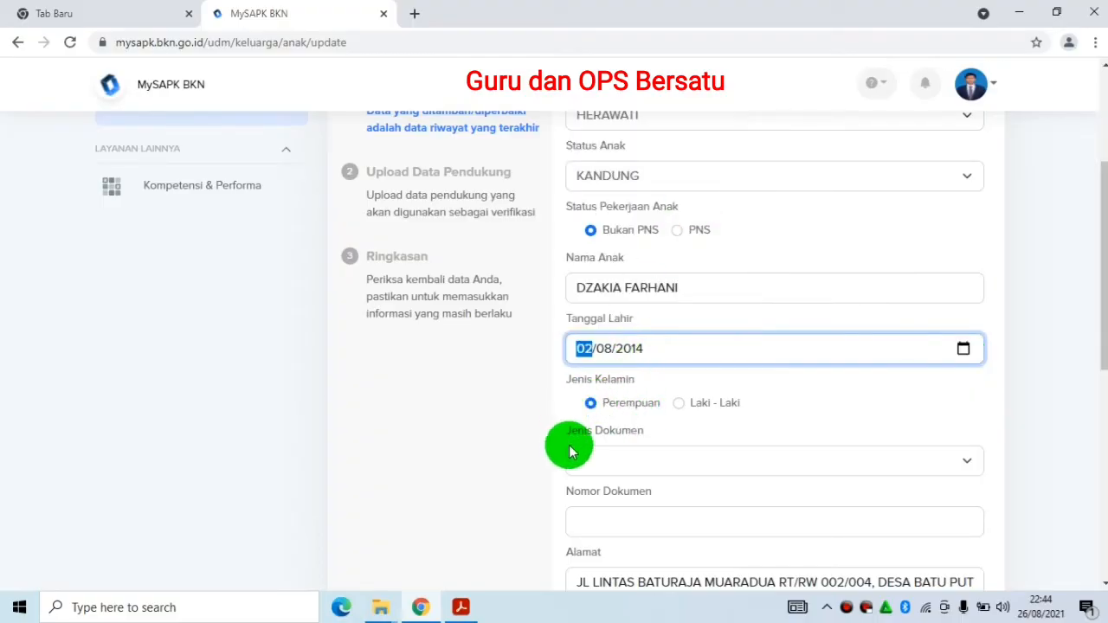
Set Jenis Dokumen to KTP / KIA and enter the child's identity number as Nomor Dokumen
{"action": "left_click", "coordinate": [586, 457]}
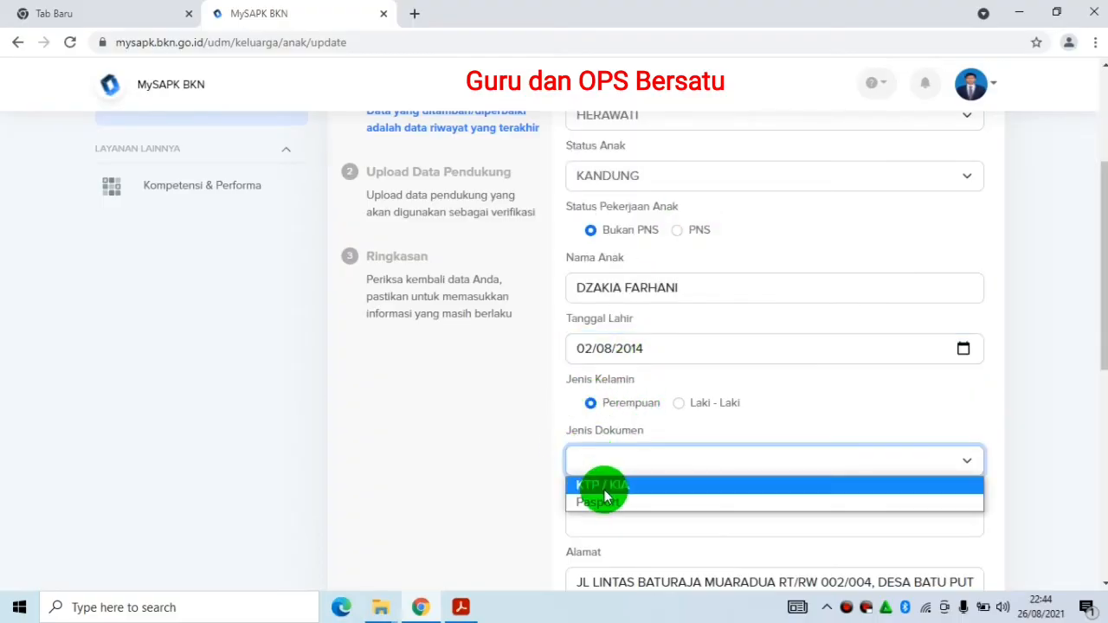
{"action": "left_click", "coordinate": [606, 486]}
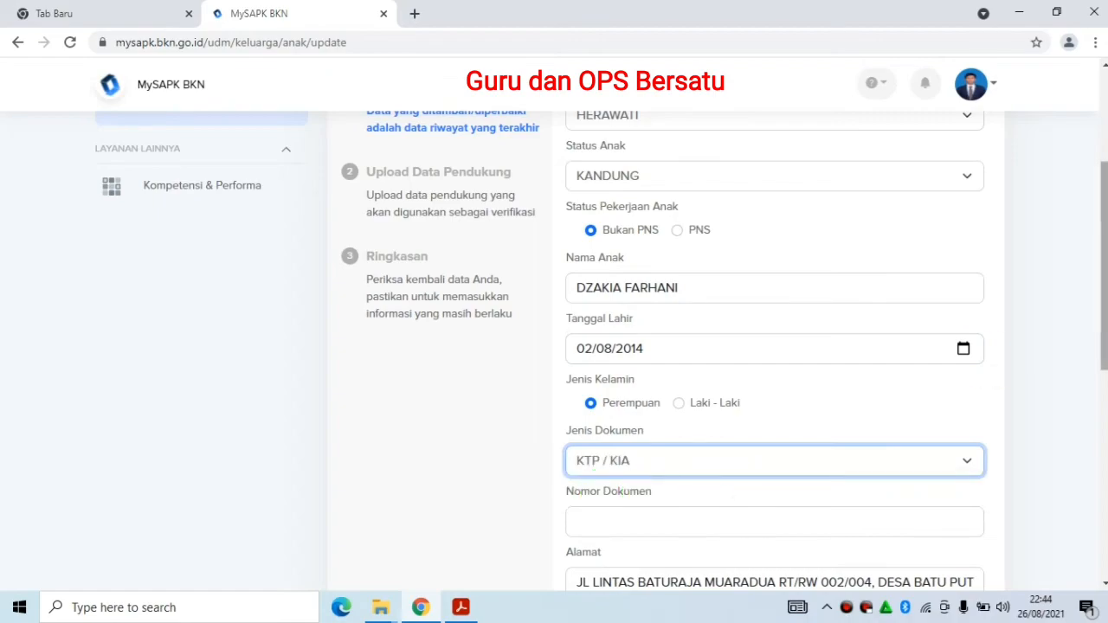
{"action": "left_click_drag", "start_coordinate": [1101, 347], "coordinate": [1103, 406]}
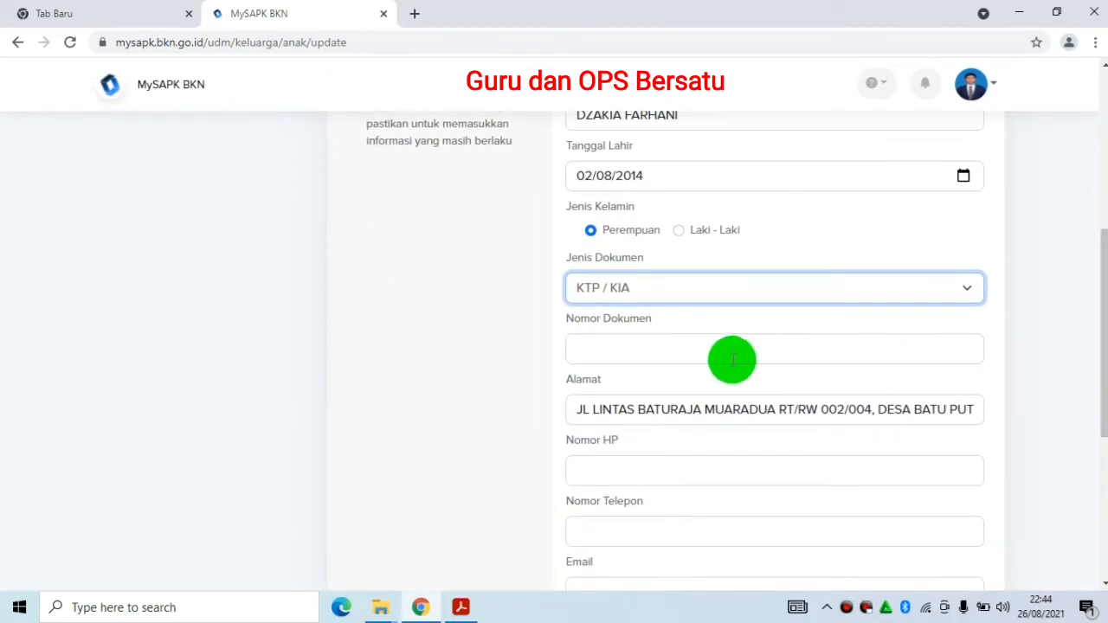
{"action": "left_click", "coordinate": [648, 356]}
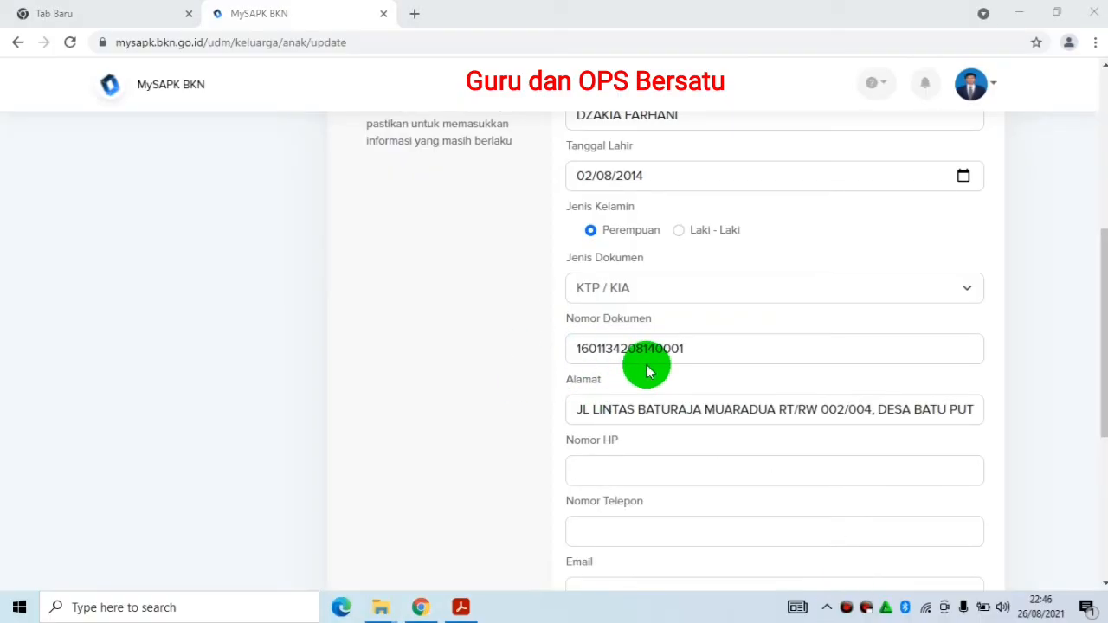
Enter the child's birth certificate number in Akta Kelahiran, set Status Pernikahan to Belum Kawin, and continue to the supporting document upload
{"action": "left_click", "coordinate": [576, 405]}
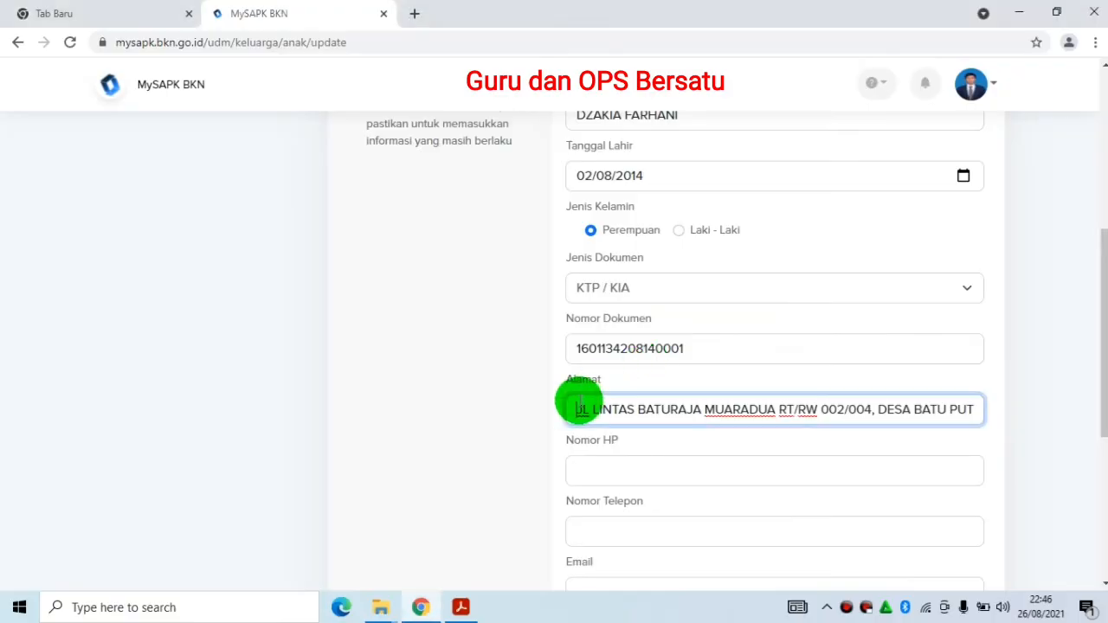
{"action": "left_click", "coordinate": [594, 465]}
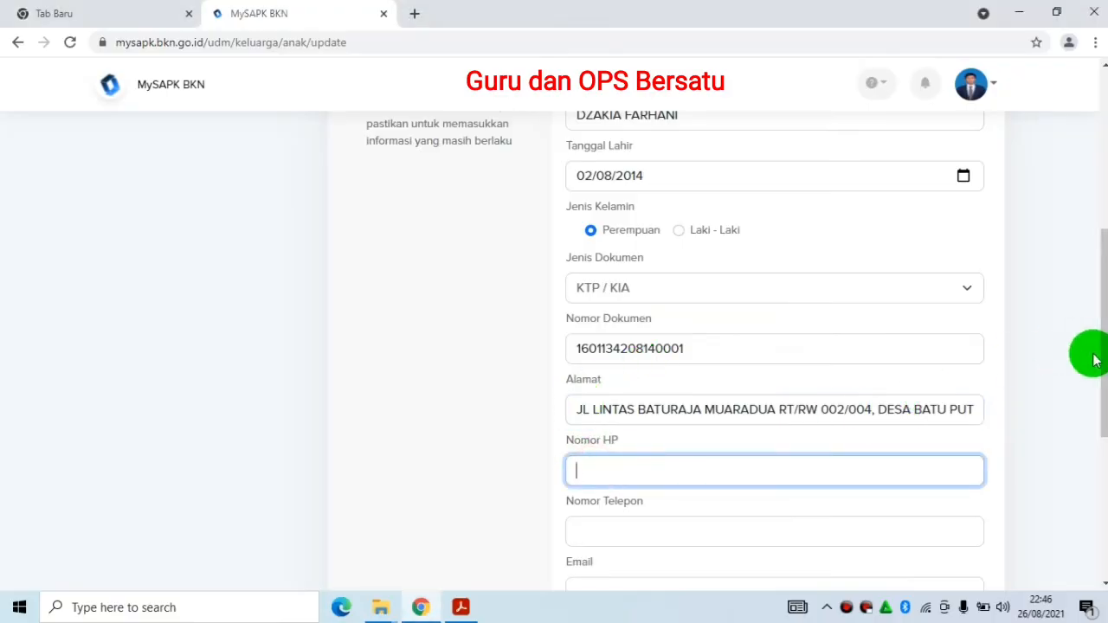
{"action": "left_click_drag", "start_coordinate": [1103, 390], "coordinate": [1097, 465]}
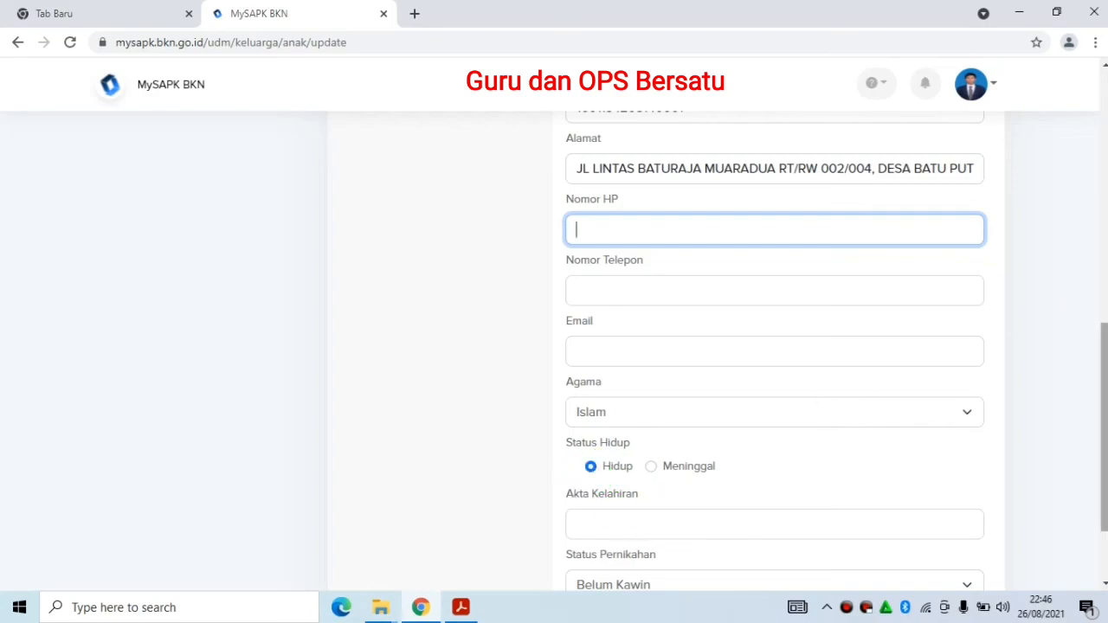
{"action": "scroll", "coordinate": [705, 467], "scroll_direction": "down", "scroll_amount": 2}
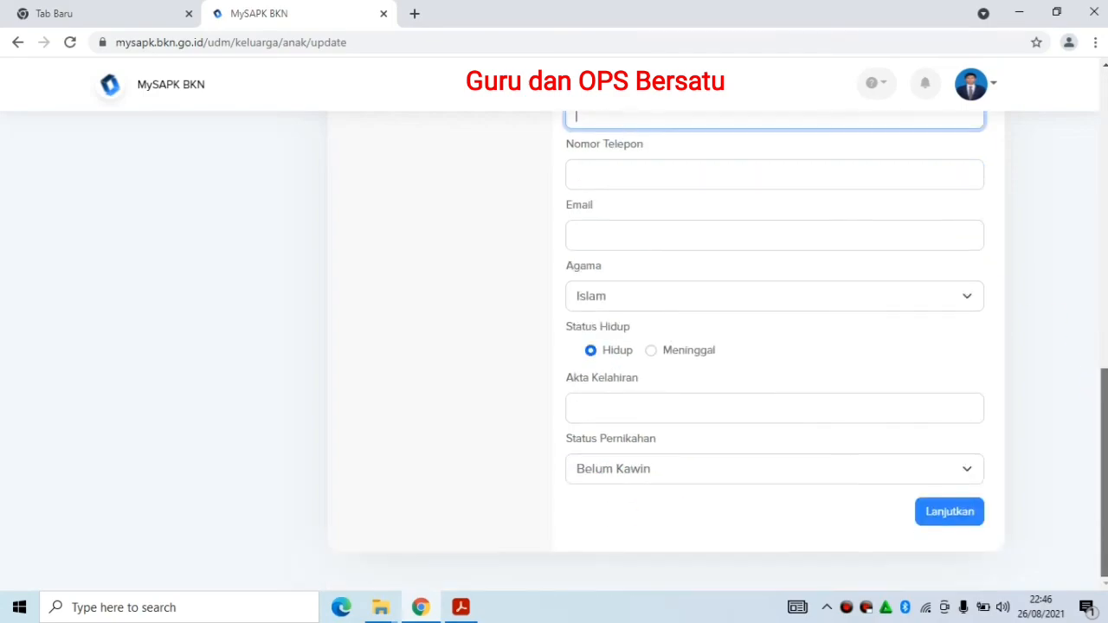
{"action": "left_click", "coordinate": [613, 417]}
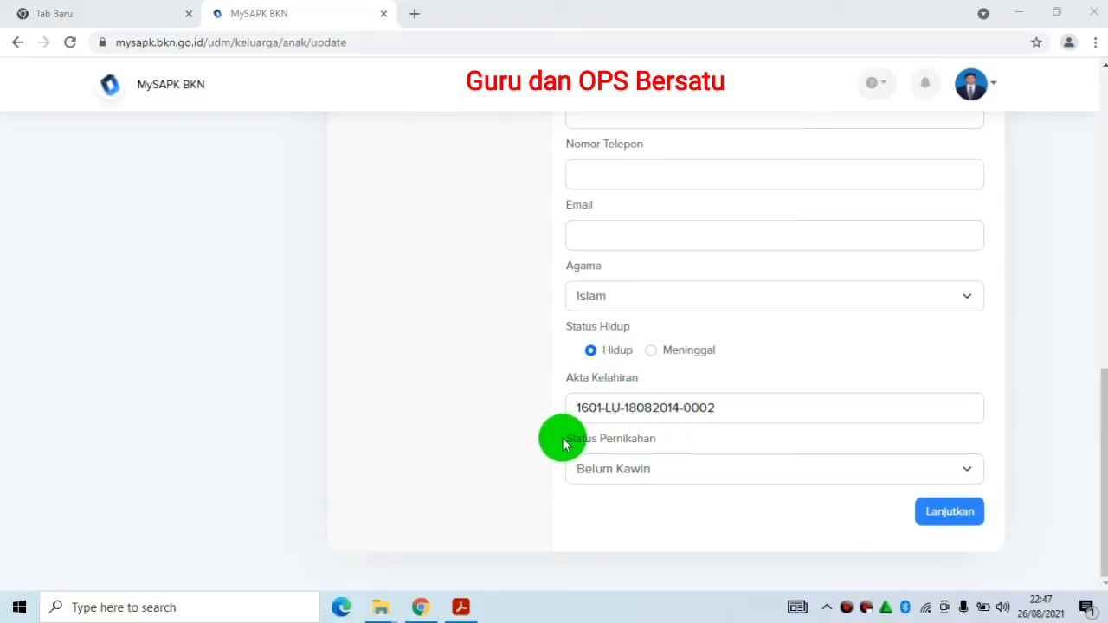
{"action": "left_click", "coordinate": [684, 468]}
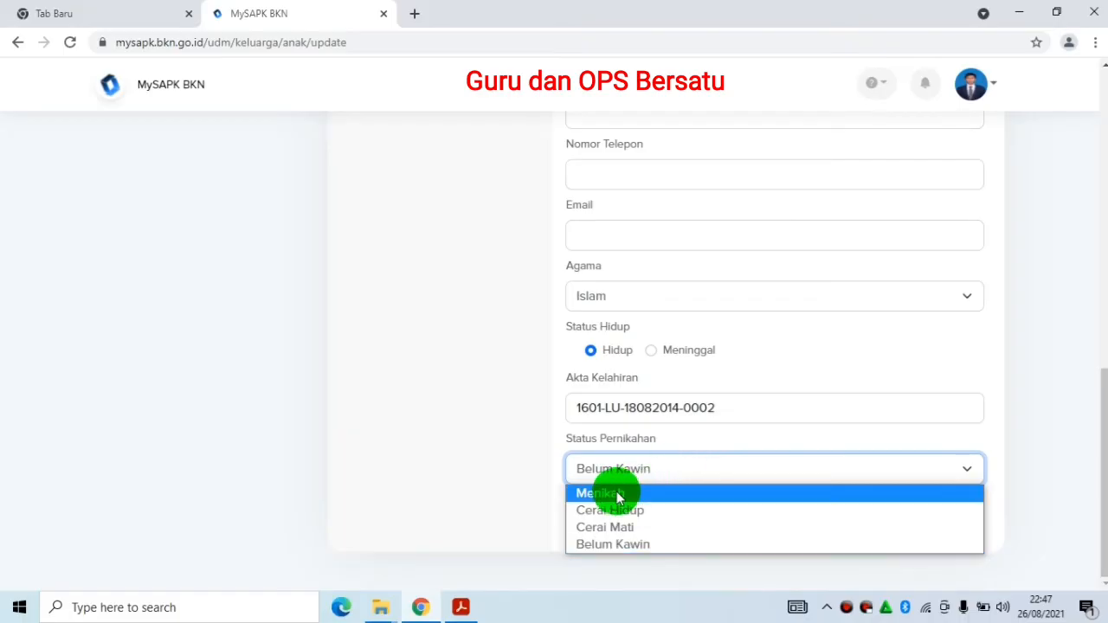
{"action": "left_click", "coordinate": [637, 544]}
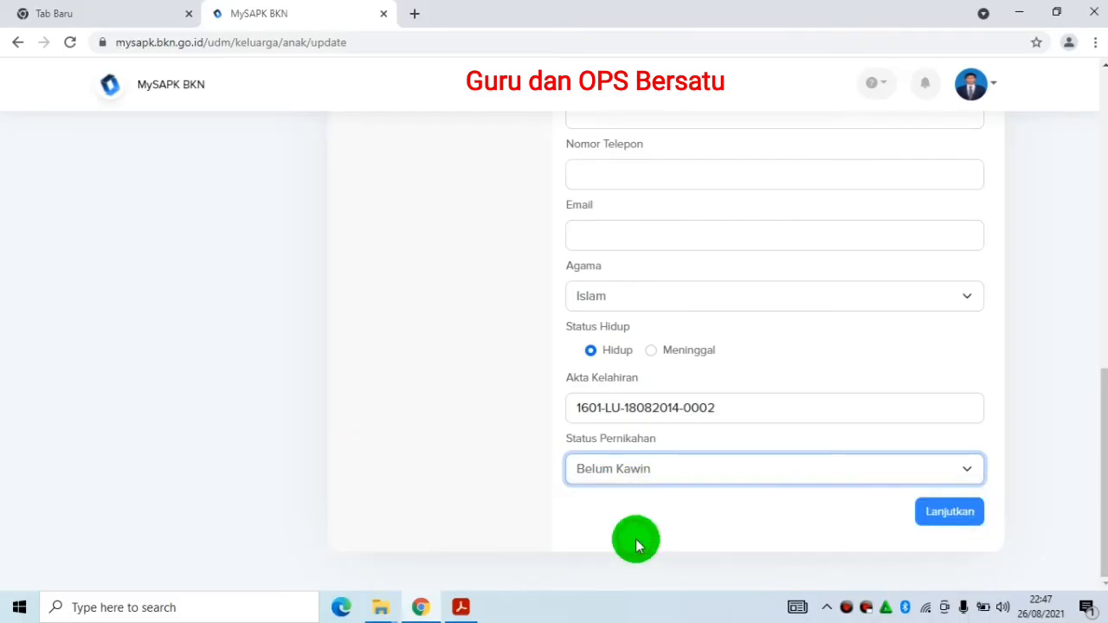
{"action": "left_click", "coordinate": [945, 517]}
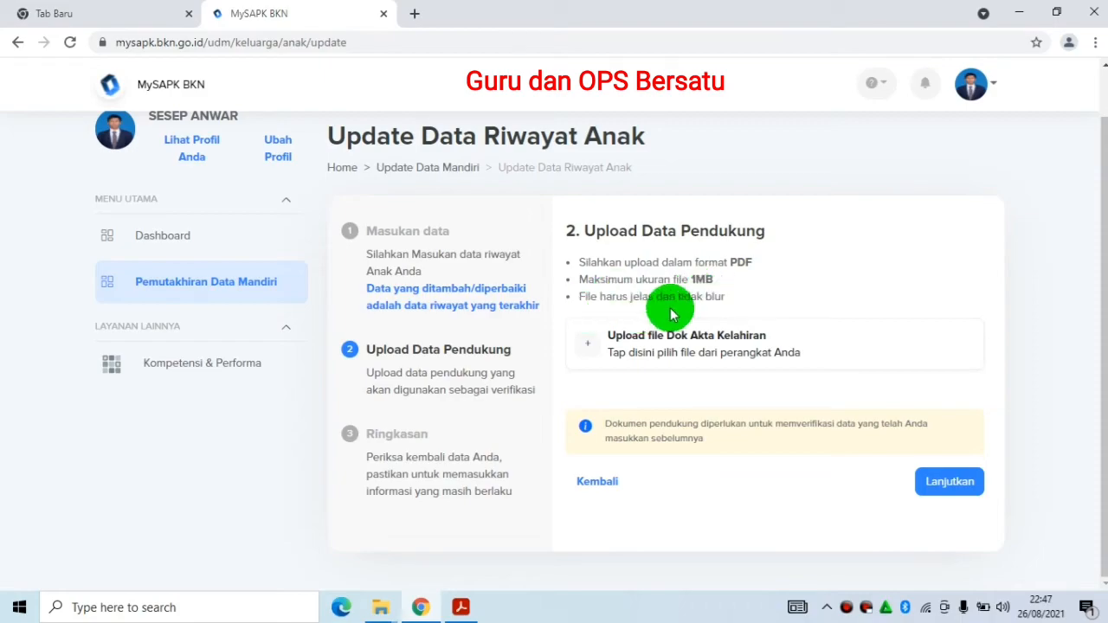
Upload the first child's birth certificate PDF from the data keluarga folder as Dok Akta Kelahiran and continue to Ringkasan
{"action": "left_click", "coordinate": [692, 350]}
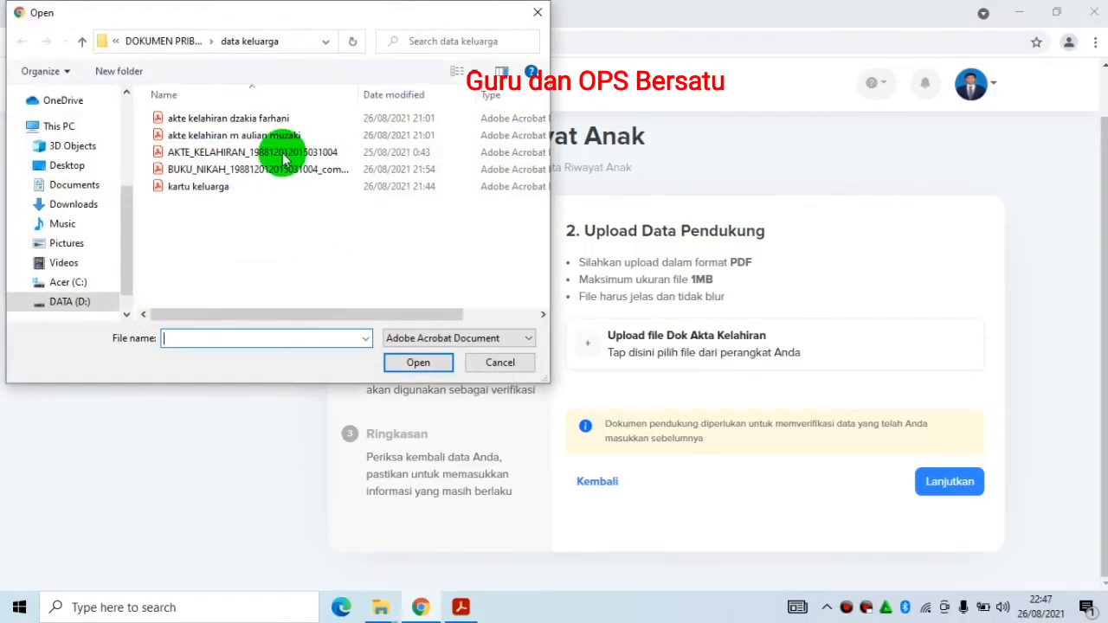
{"action": "left_click", "coordinate": [259, 117]}
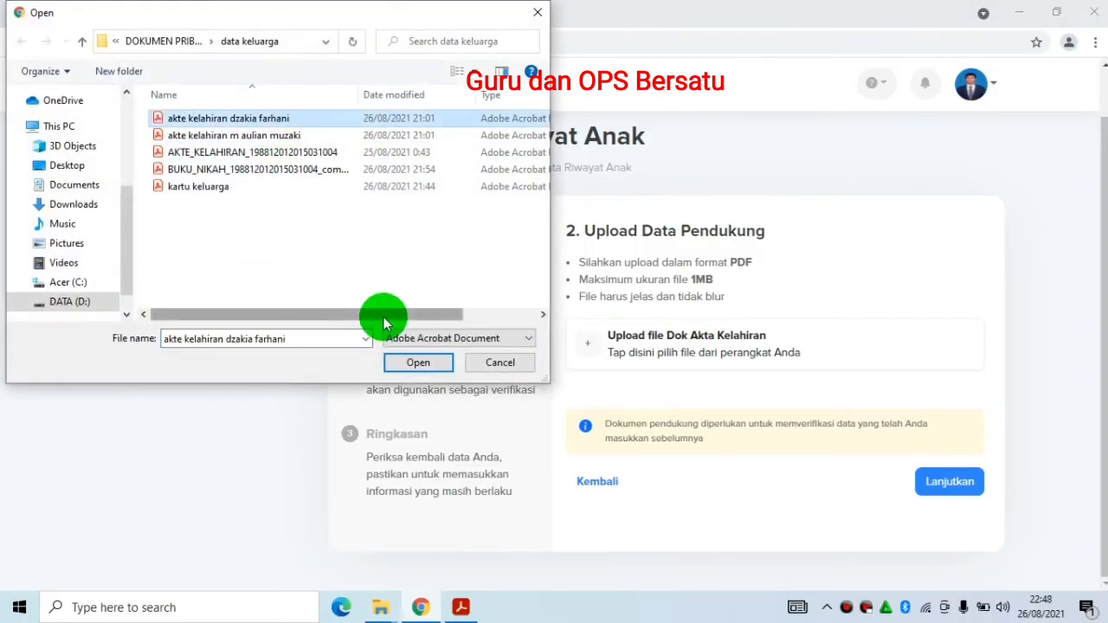
{"action": "left_click", "coordinate": [420, 362]}
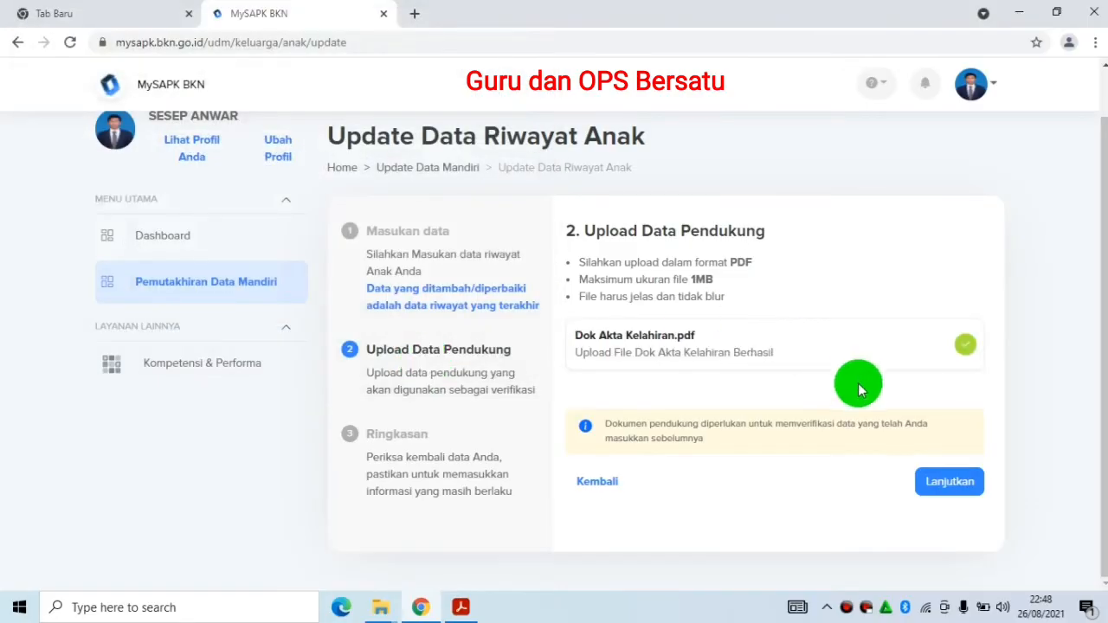
{"action": "left_click", "coordinate": [952, 483]}
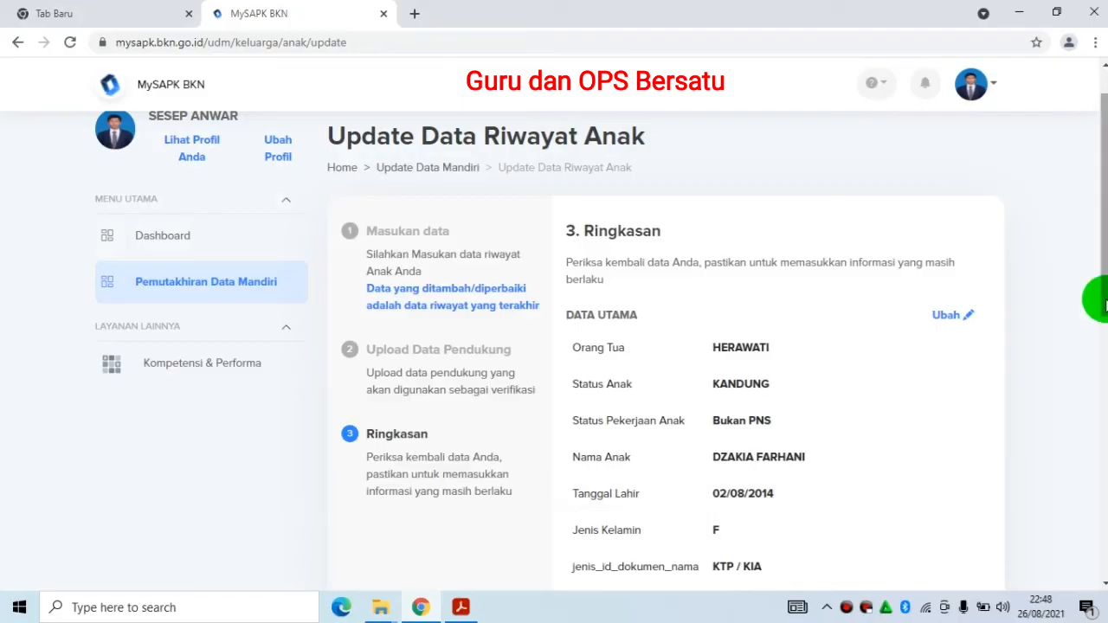
Declare the first child's entered data correct and submit the update
{"action": "left_click_drag", "start_coordinate": [1103, 303], "coordinate": [1103, 563]}
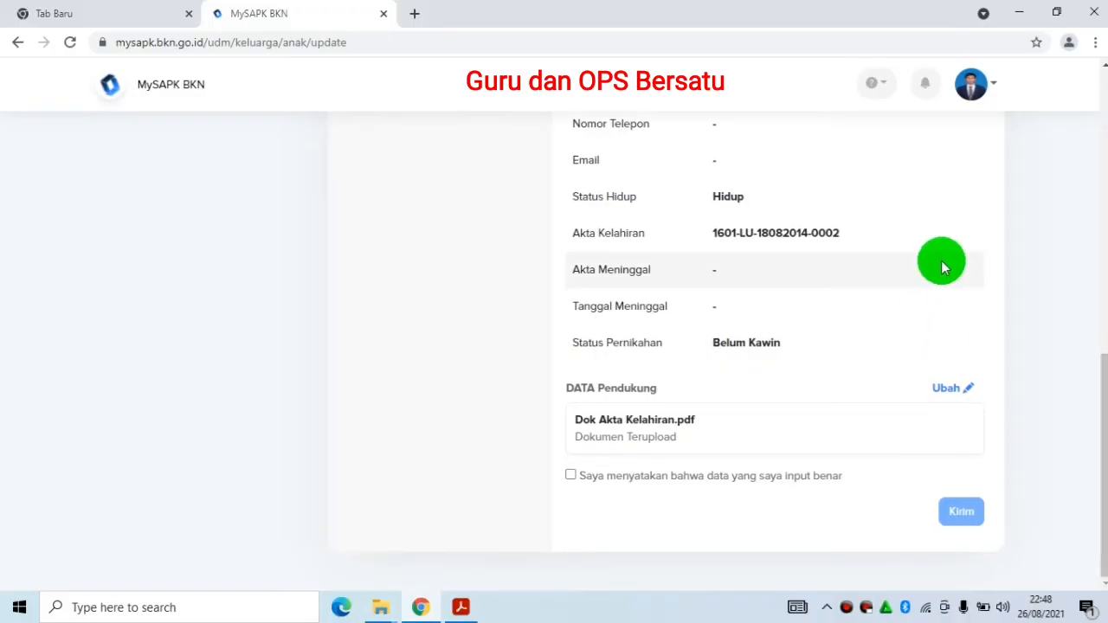
{"action": "left_click", "coordinate": [569, 478]}
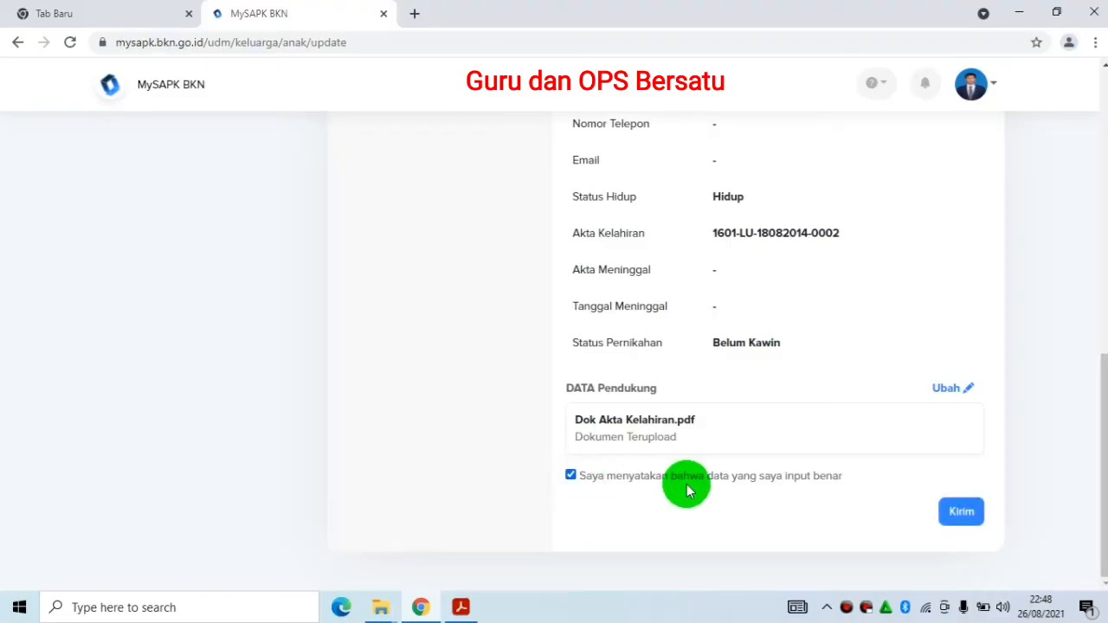
{"action": "left_click", "coordinate": [949, 512]}
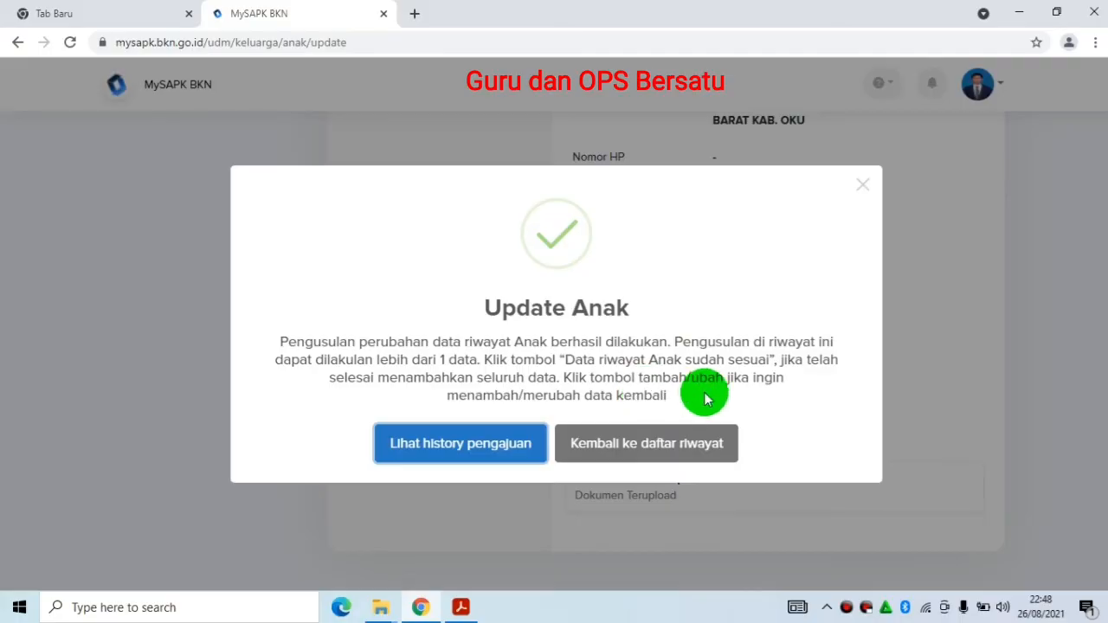
Return to the Riwayat Keluarga category and start a new child record under Anak
{"action": "left_click", "coordinate": [653, 443]}
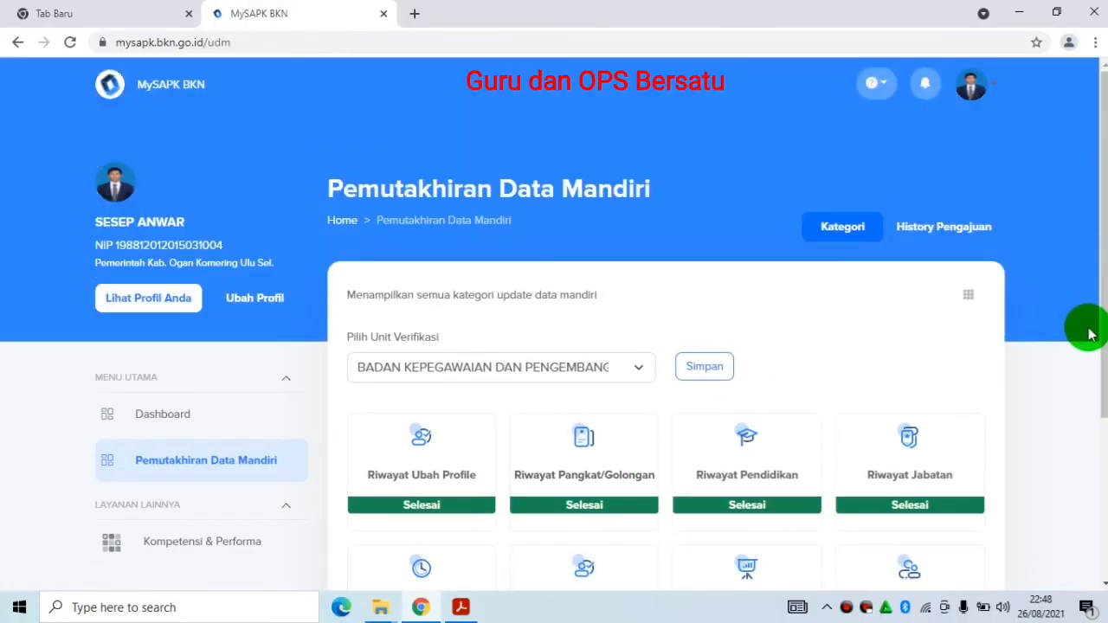
{"action": "left_click_drag", "start_coordinate": [1099, 352], "coordinate": [1092, 507]}
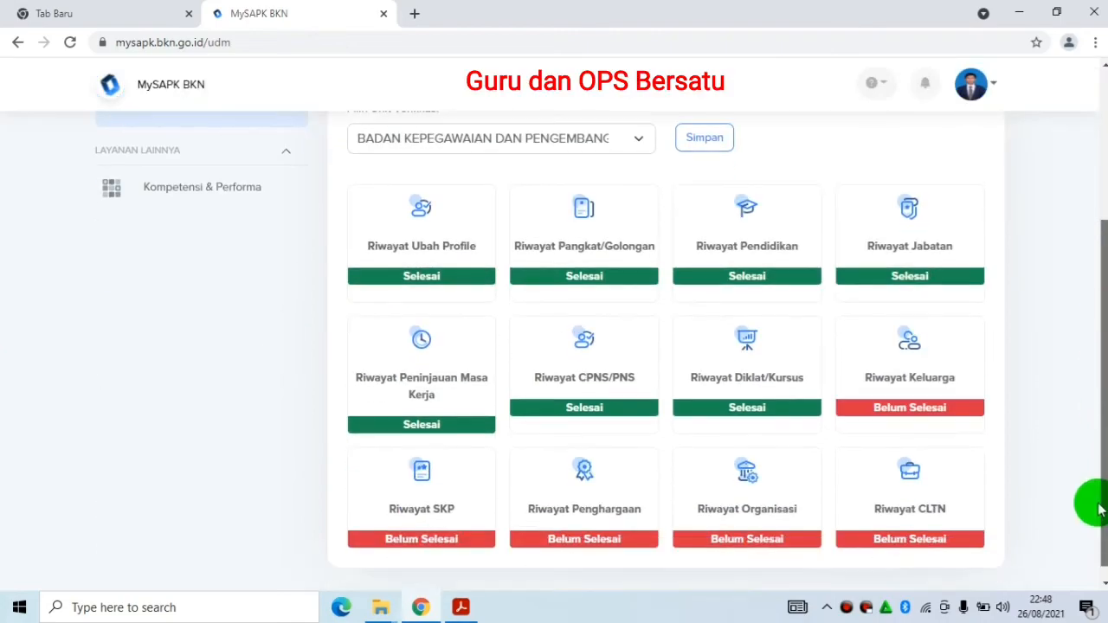
{"action": "left_click", "coordinate": [918, 384]}
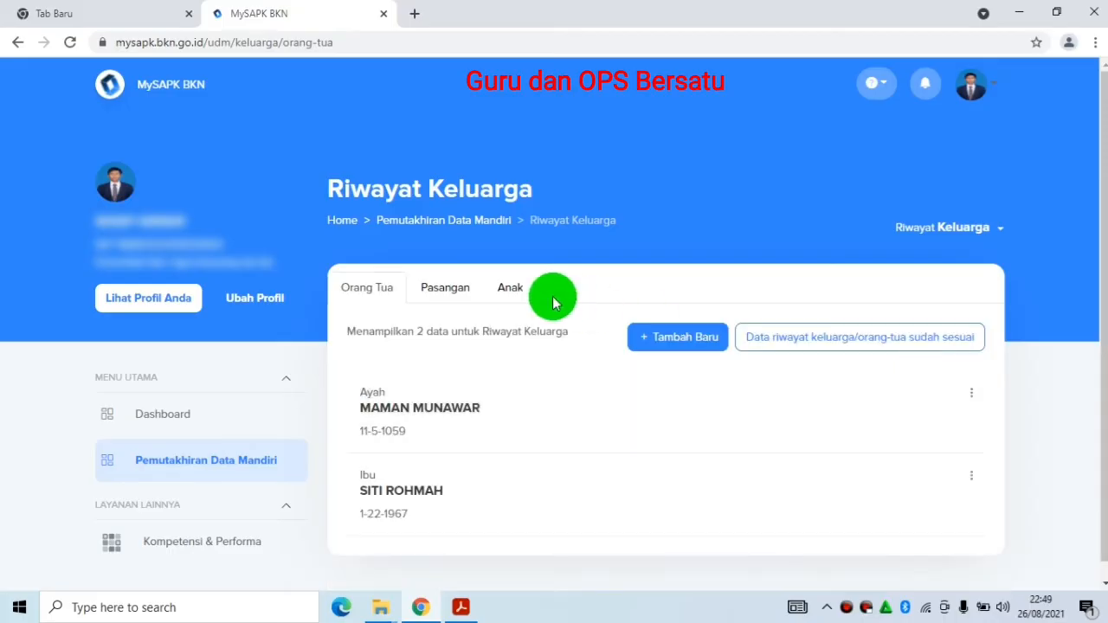
{"action": "left_click", "coordinate": [514, 292]}
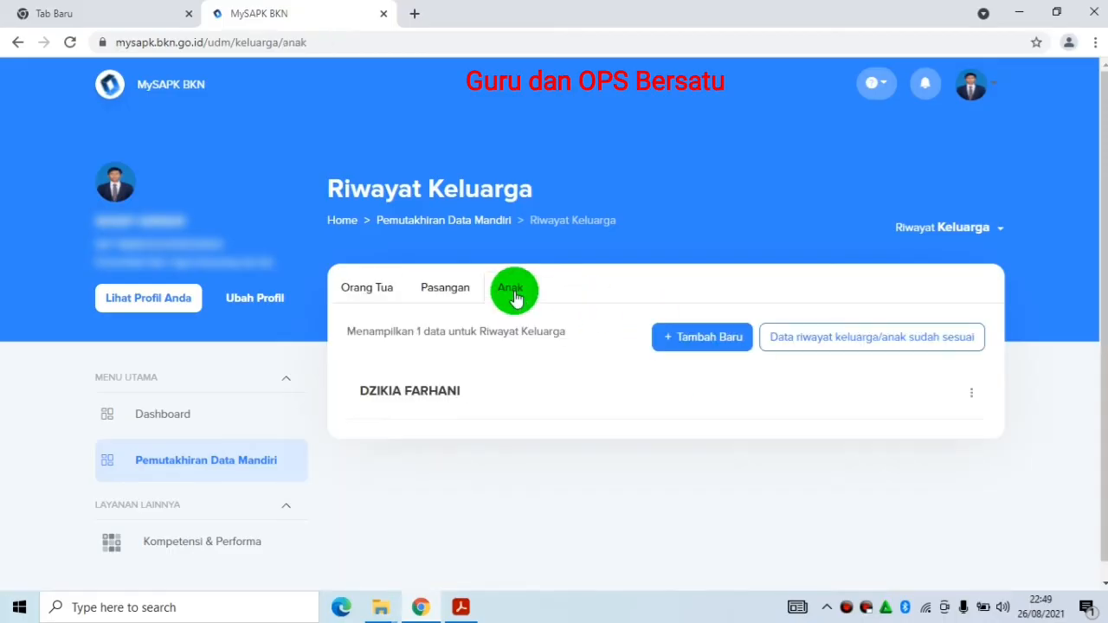
{"action": "left_click", "coordinate": [710, 345]}
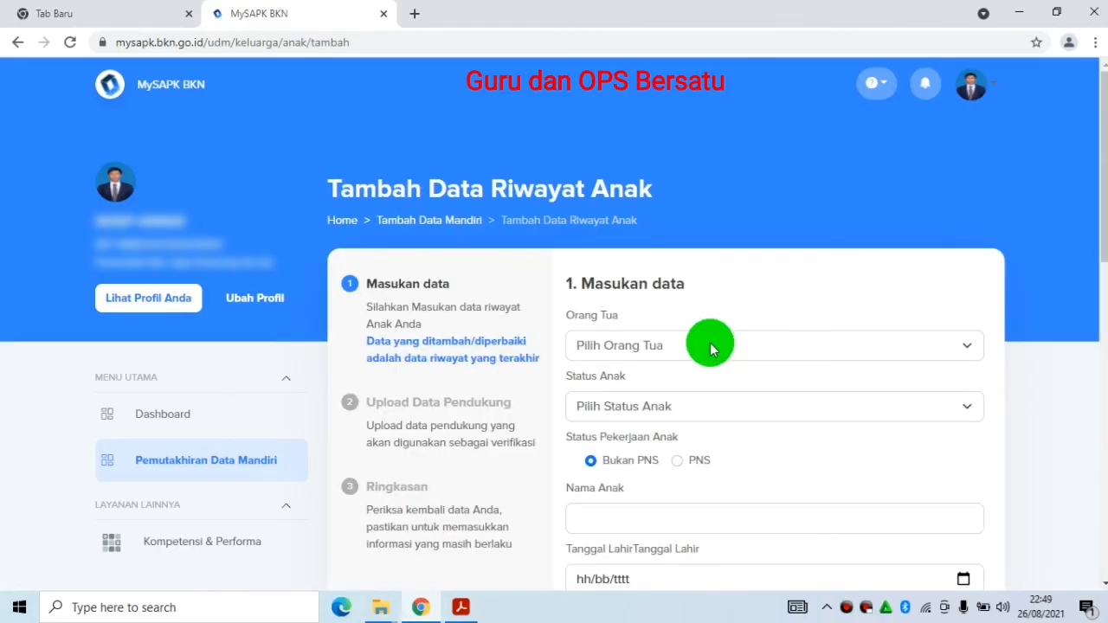
Fill in the second child's data with the spouse as Orang Tua and Status Pernikahan Belum Kawin, and continue to the document upload
{"action": "left_click", "coordinate": [969, 346]}
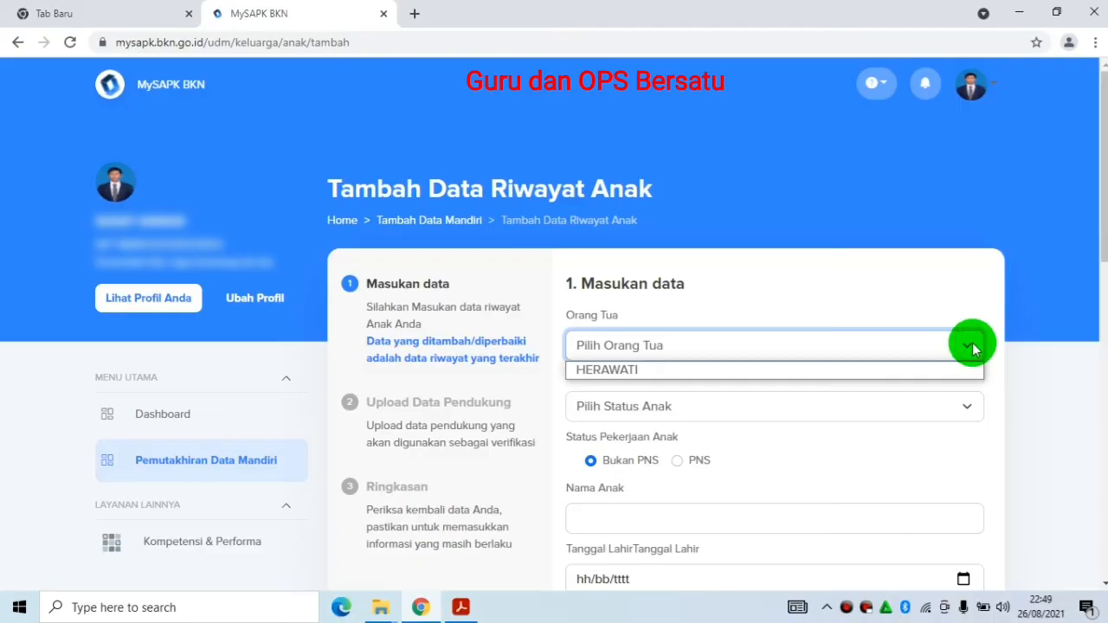
{"action": "left_click", "coordinate": [851, 373]}
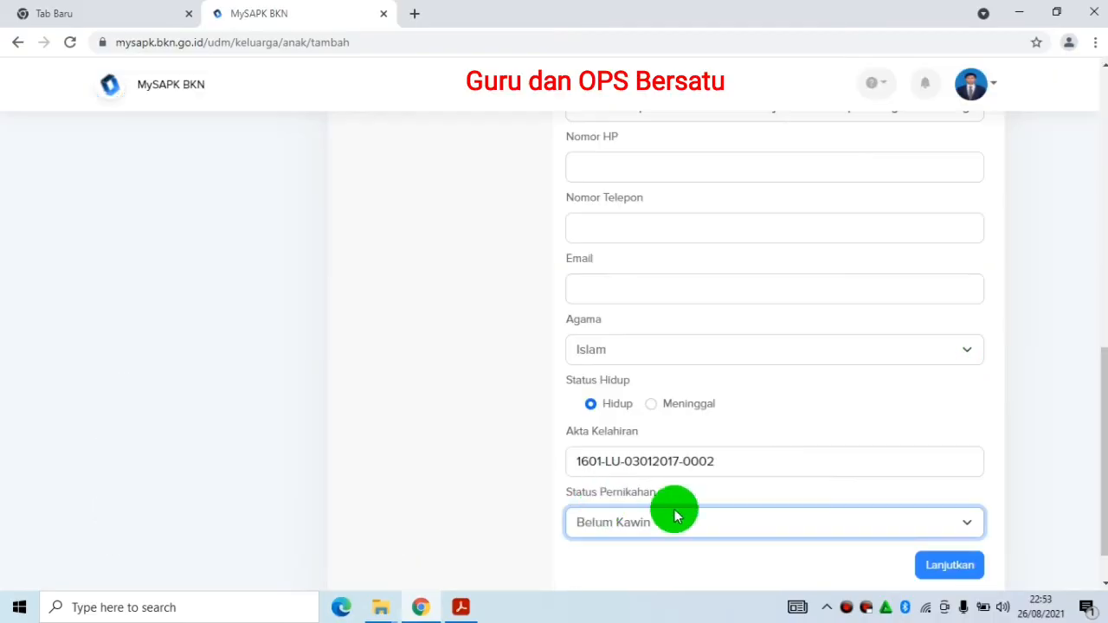
{"action": "left_click", "coordinate": [949, 566]}
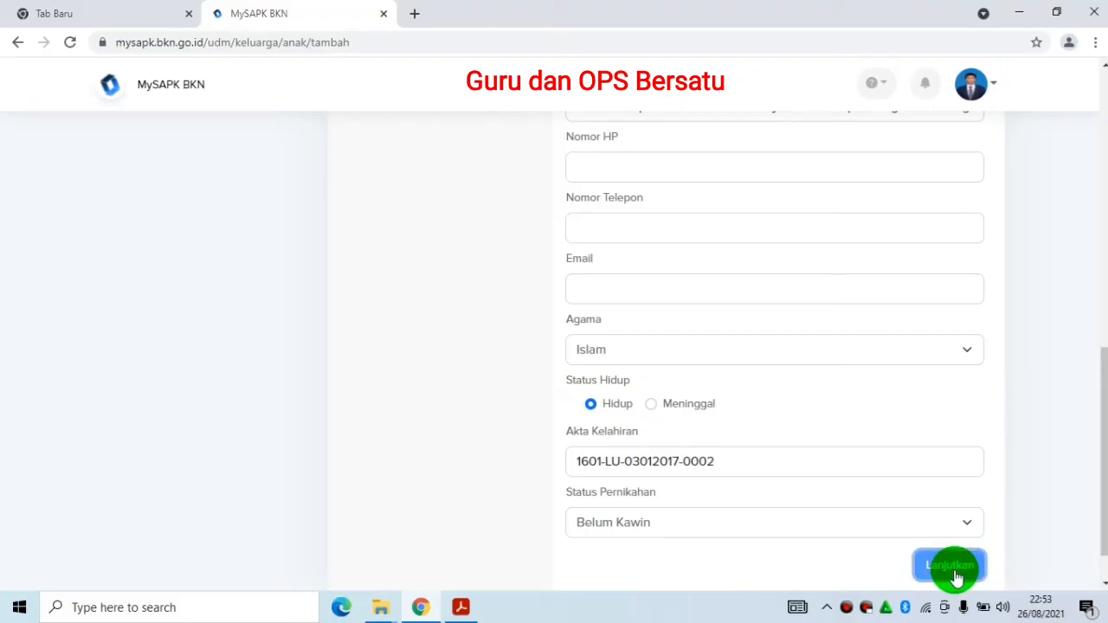
{"action": "left_click", "coordinate": [952, 567]}
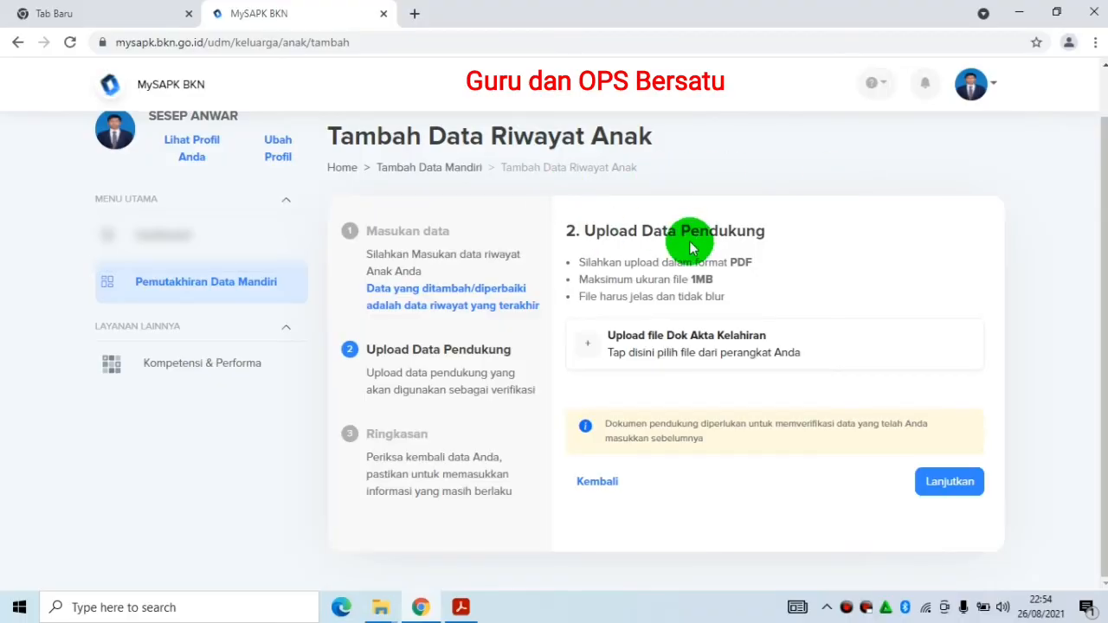
Upload the second child's birth certificate PDF from the data keluarga folder as Dok Akta Kelahiran and continue to Ringkasan
{"action": "left_click", "coordinate": [668, 353]}
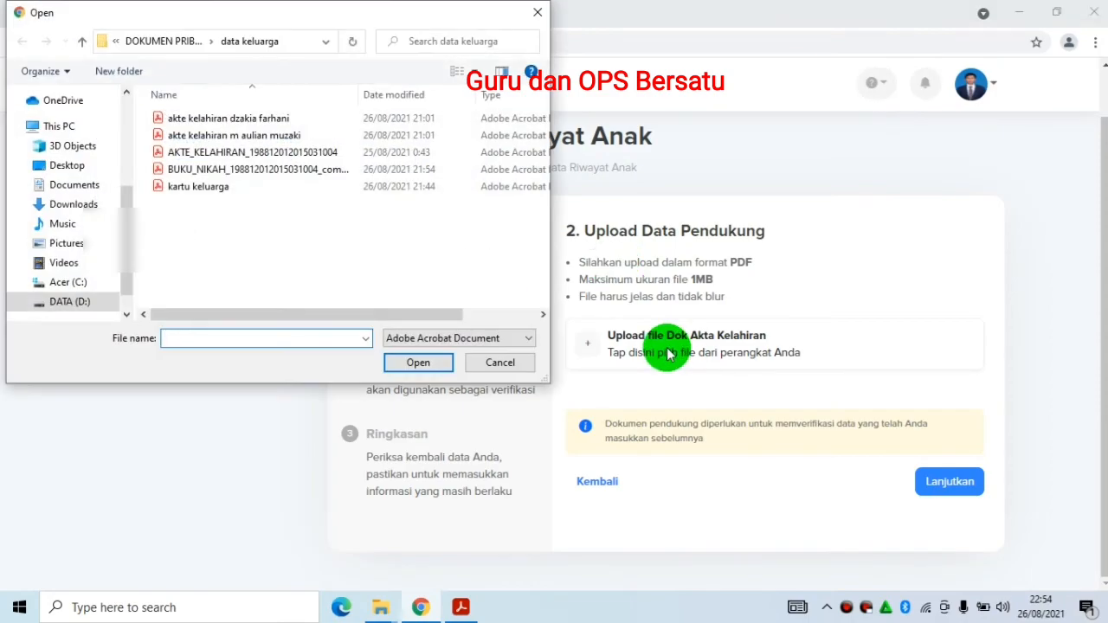
{"action": "left_click", "coordinate": [274, 139]}
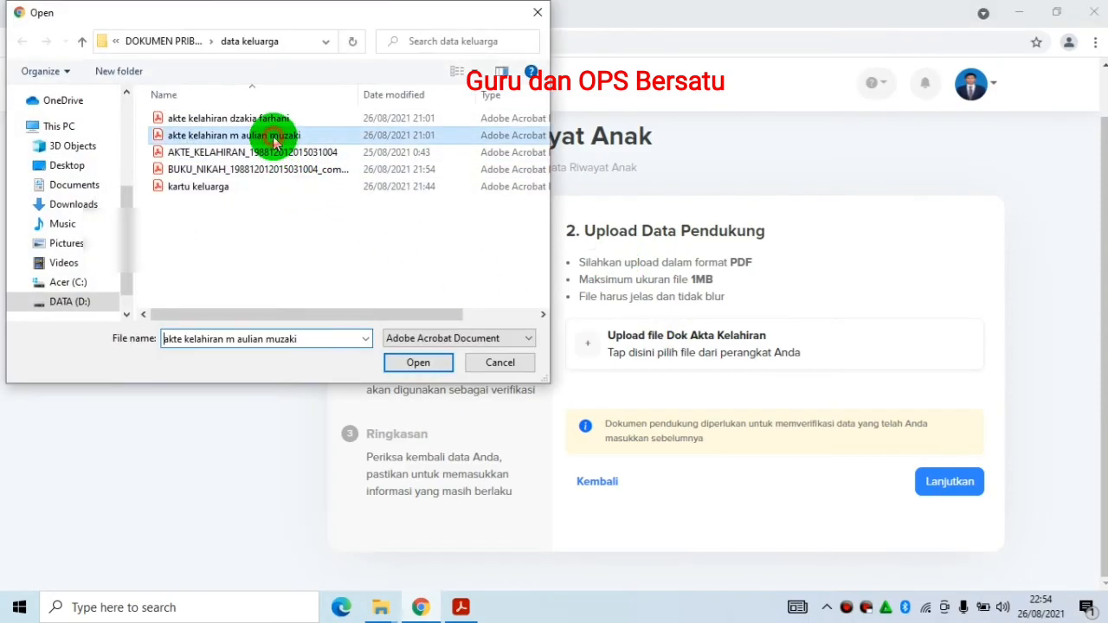
{"action": "left_click", "coordinate": [394, 362]}
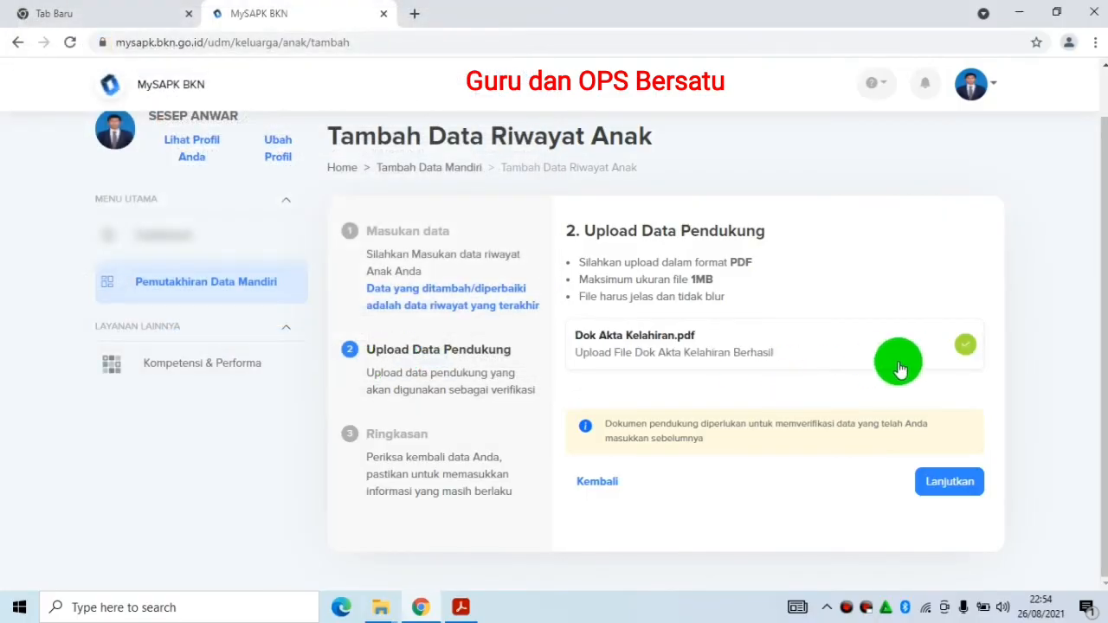
{"action": "left_click", "coordinate": [950, 481]}
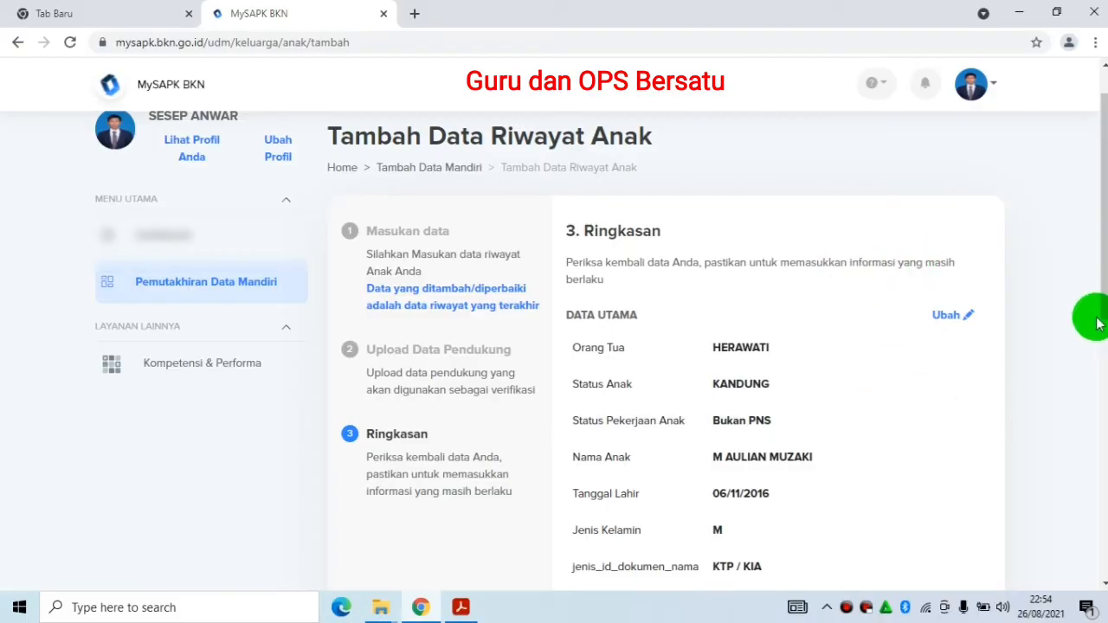
Declare the second child's data correct, submit the new record, and view the submission history
{"action": "left_click_drag", "start_coordinate": [1102, 324], "coordinate": [1102, 578]}
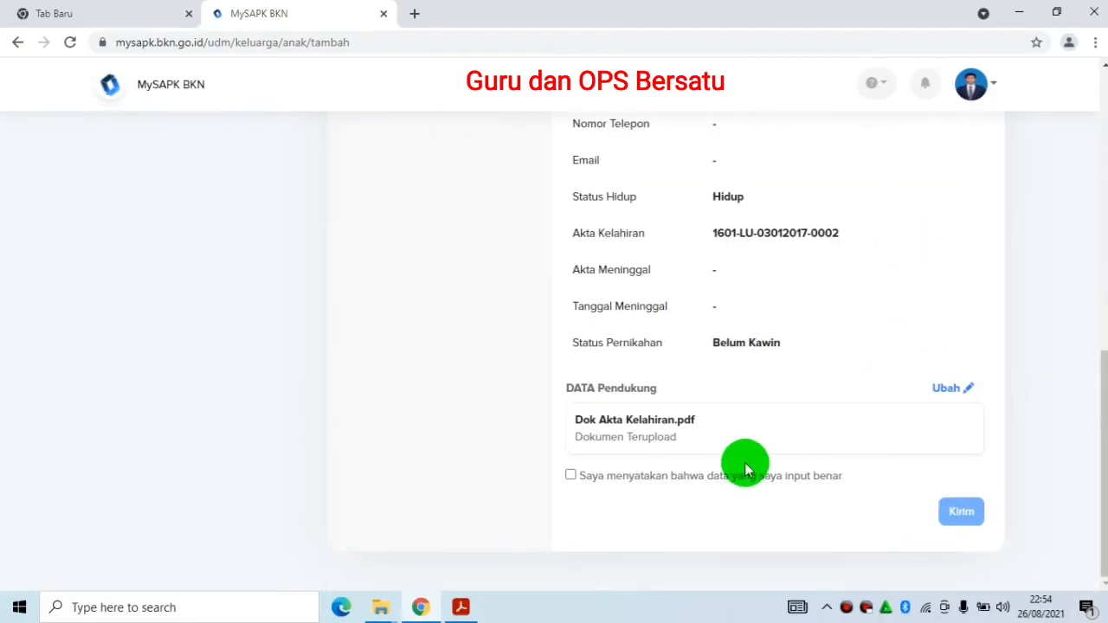
{"action": "left_click", "coordinate": [571, 476]}
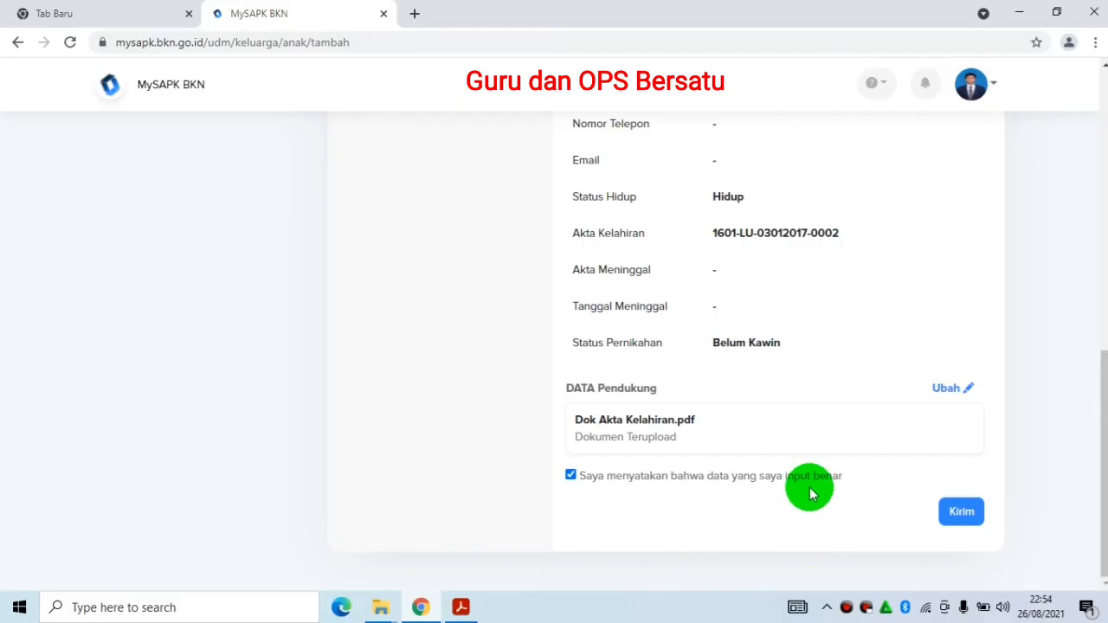
{"action": "left_click", "coordinate": [954, 513]}
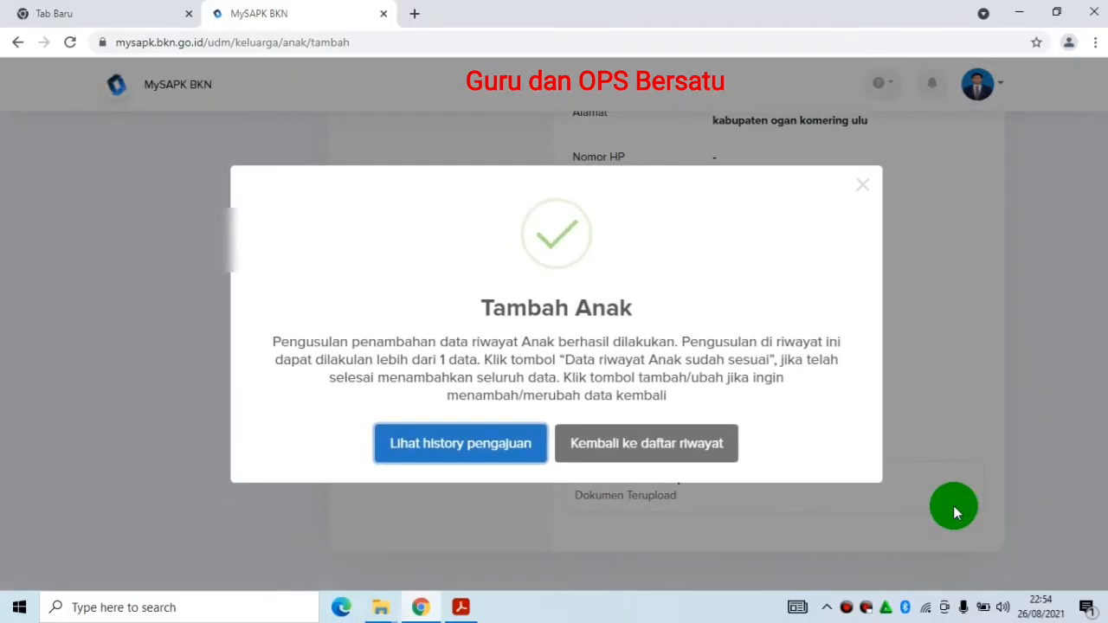
{"action": "left_click", "coordinate": [464, 458]}
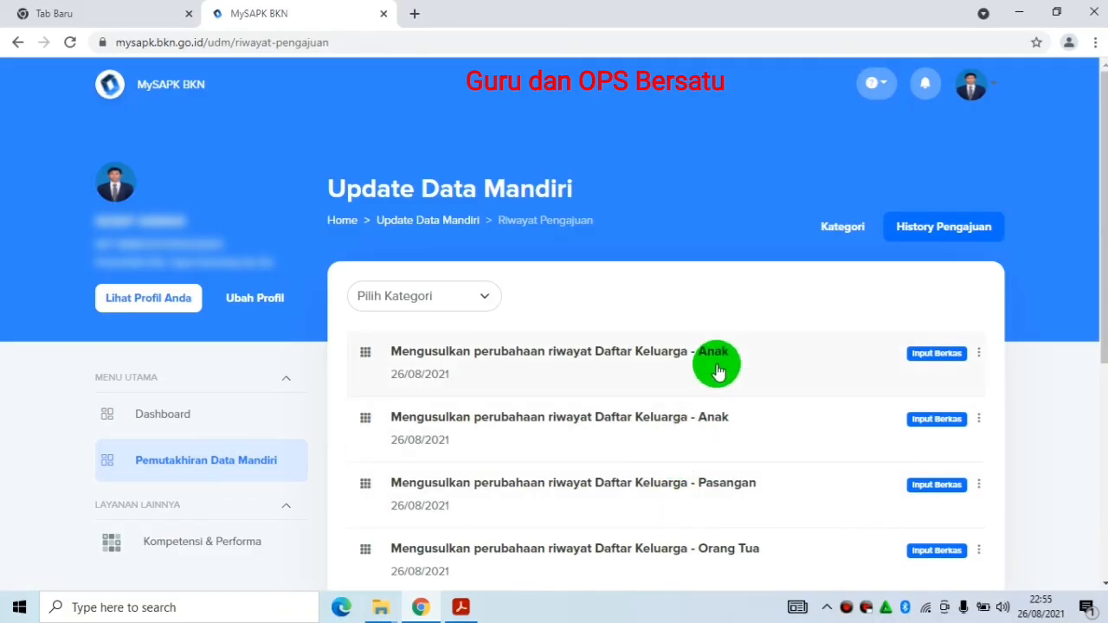
Leave the submission history and reopen the Riwayat Keluarga category in Pemutakhiran Data Mandiri
{"action": "left_click", "coordinate": [268, 467]}
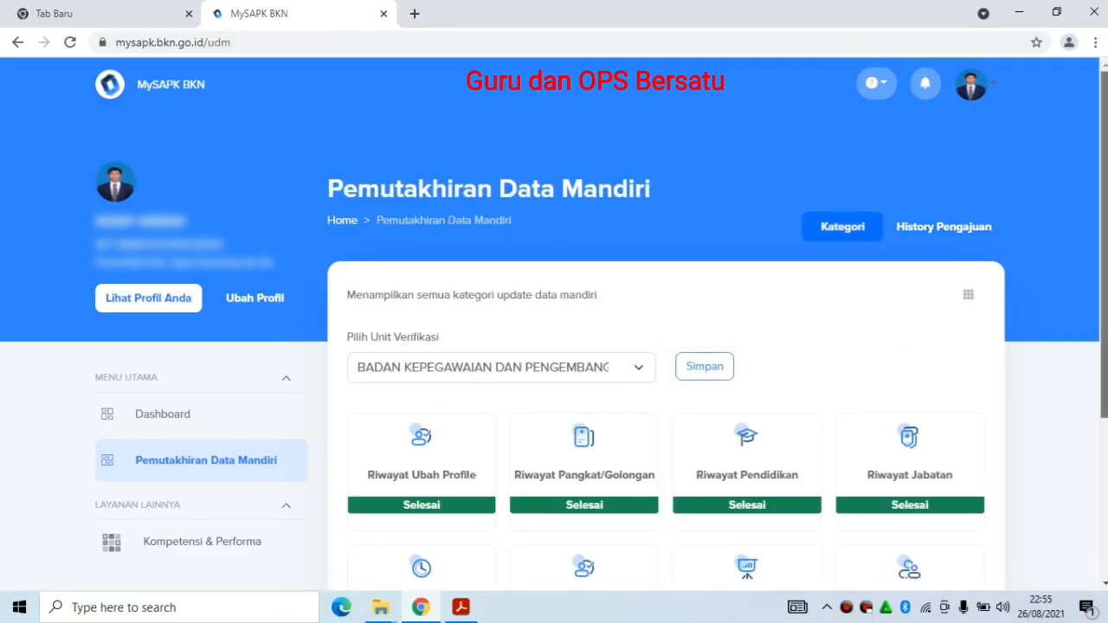
{"action": "left_click_drag", "start_coordinate": [1103, 307], "coordinate": [1105, 451]}
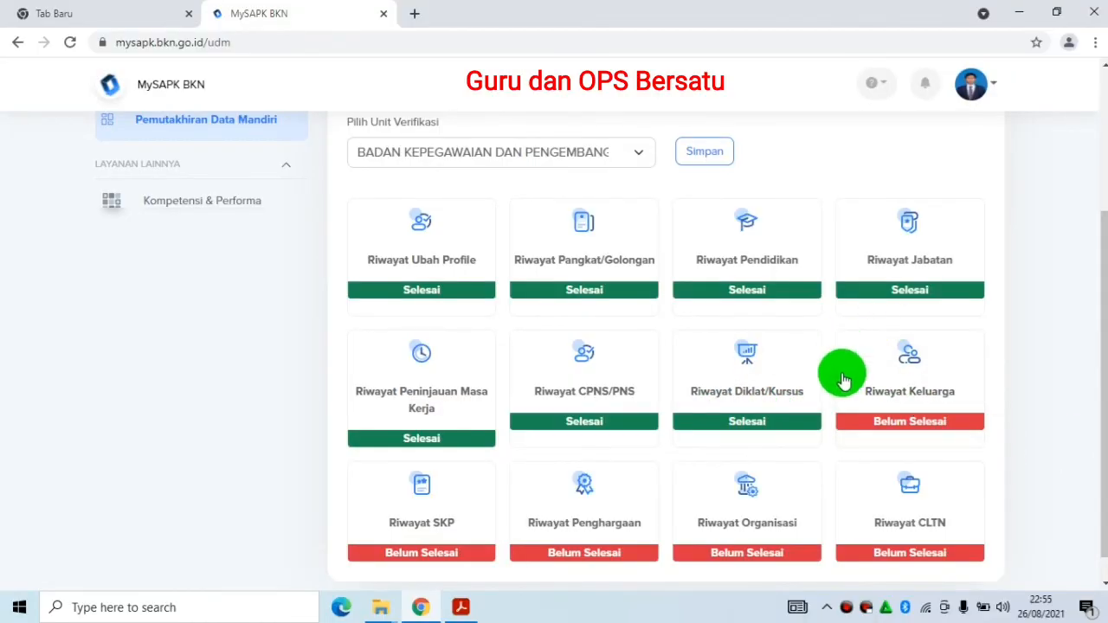
{"action": "left_click", "coordinate": [910, 421]}
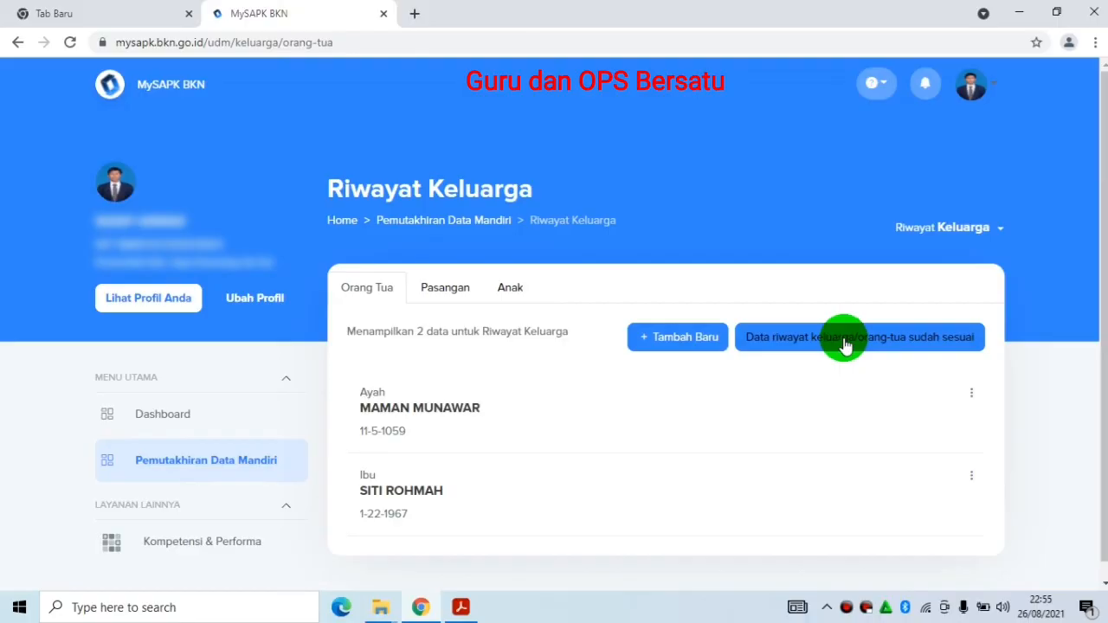
Declare the Orang Tua data complete and correct, confirm it, and reopen the Riwayat Keluarga category
{"action": "left_click", "coordinate": [845, 344]}
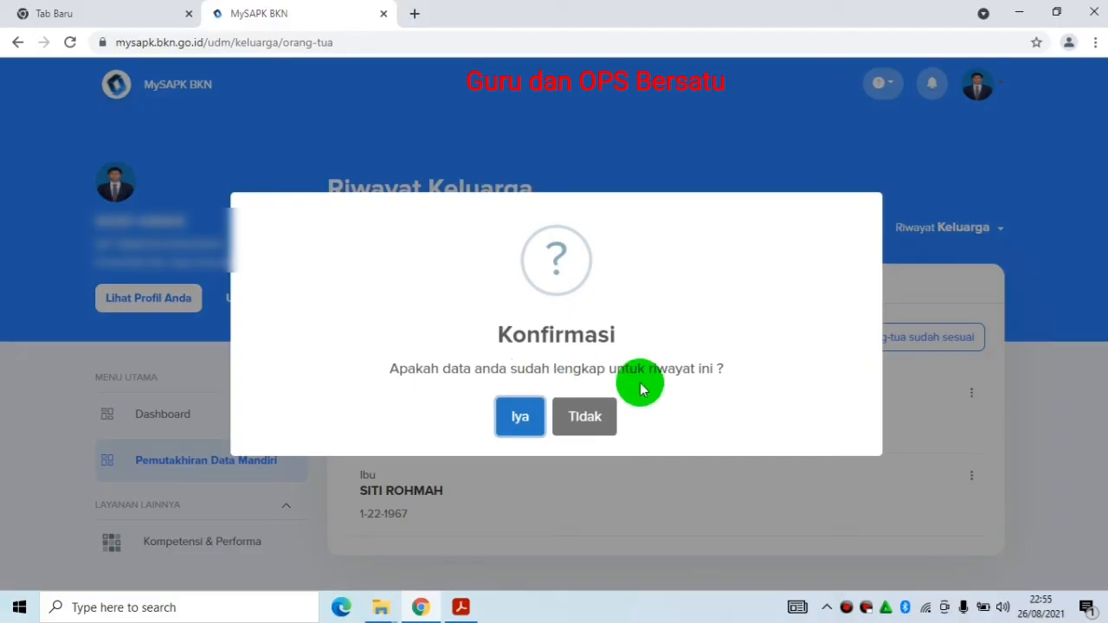
{"action": "left_click", "coordinate": [520, 420]}
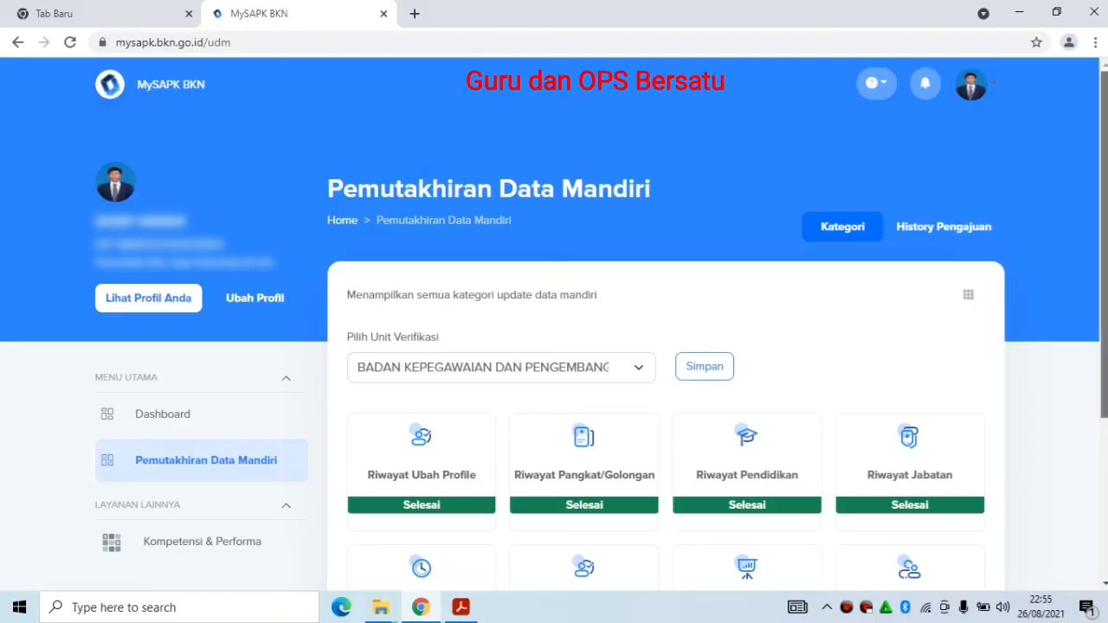
{"action": "left_click_drag", "start_coordinate": [1096, 384], "coordinate": [1086, 574]}
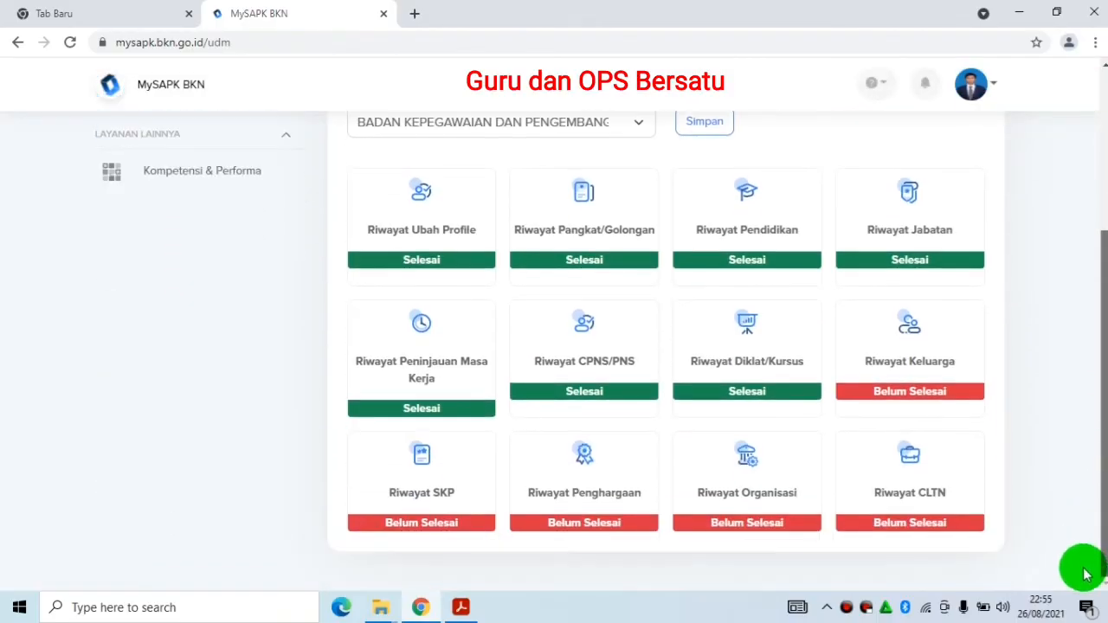
{"action": "left_click", "coordinate": [923, 377]}
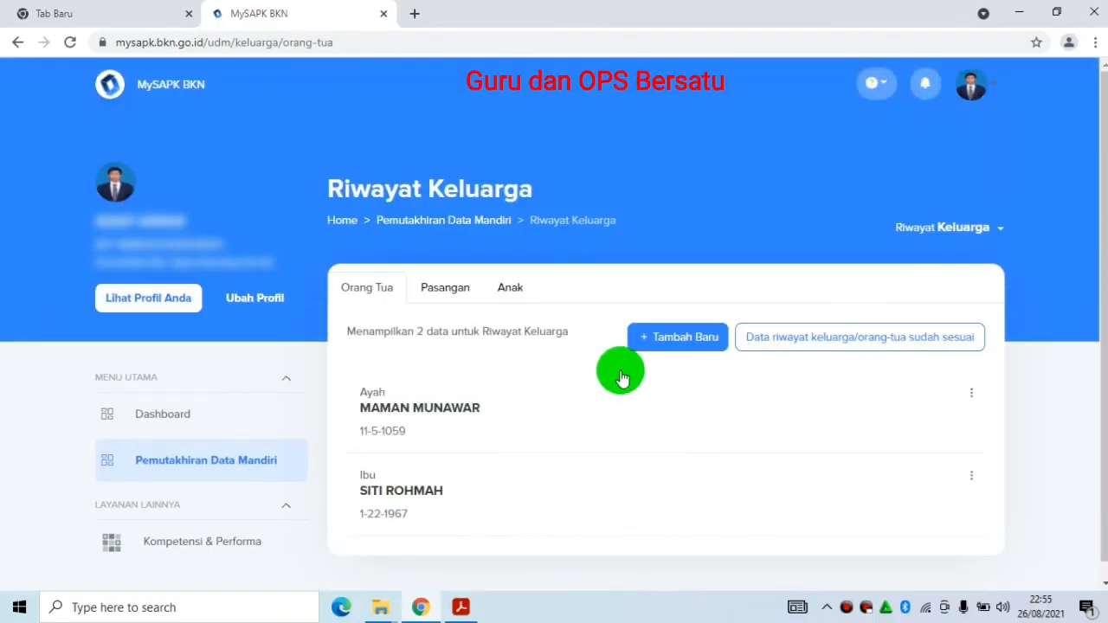
Declare the Pasangan data complete and correct, confirm it, and return to the Riwayat Keluarga category
{"action": "left_click", "coordinate": [445, 295]}
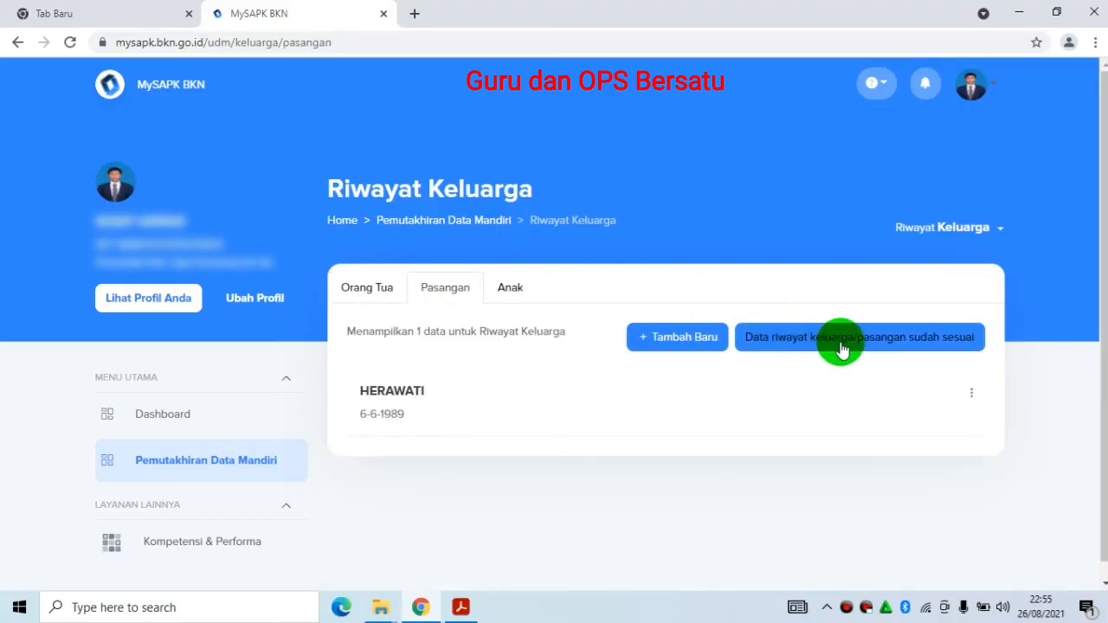
{"action": "left_click", "coordinate": [896, 344]}
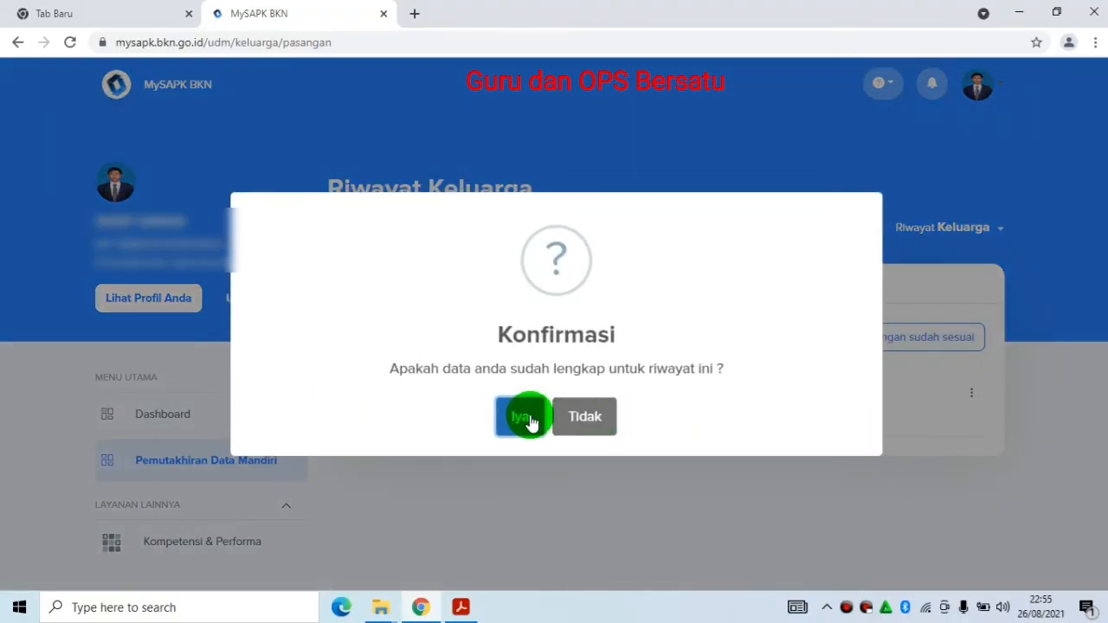
{"action": "left_click", "coordinate": [525, 419]}
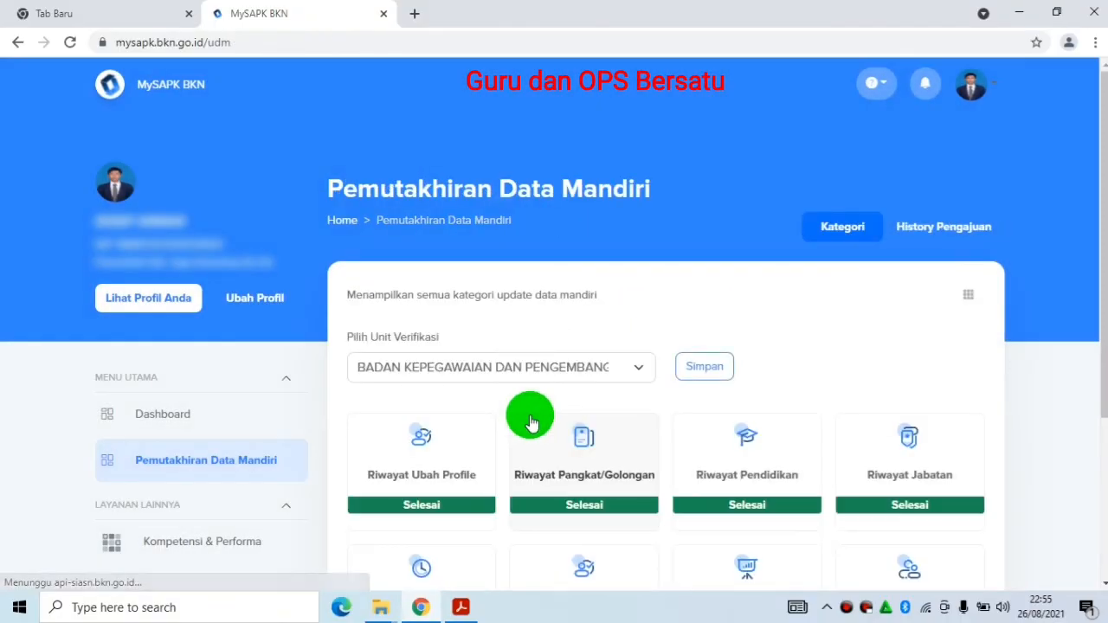
{"action": "scroll", "coordinate": [1101, 395], "scroll_direction": "down", "scroll_amount": 3}
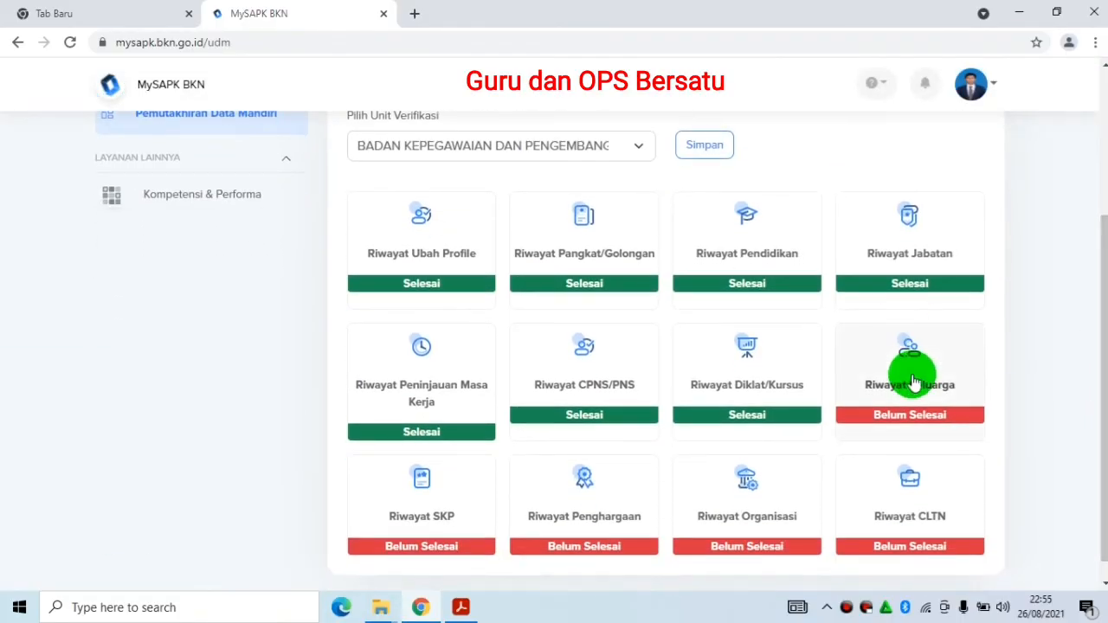
{"action": "left_click", "coordinate": [913, 381]}
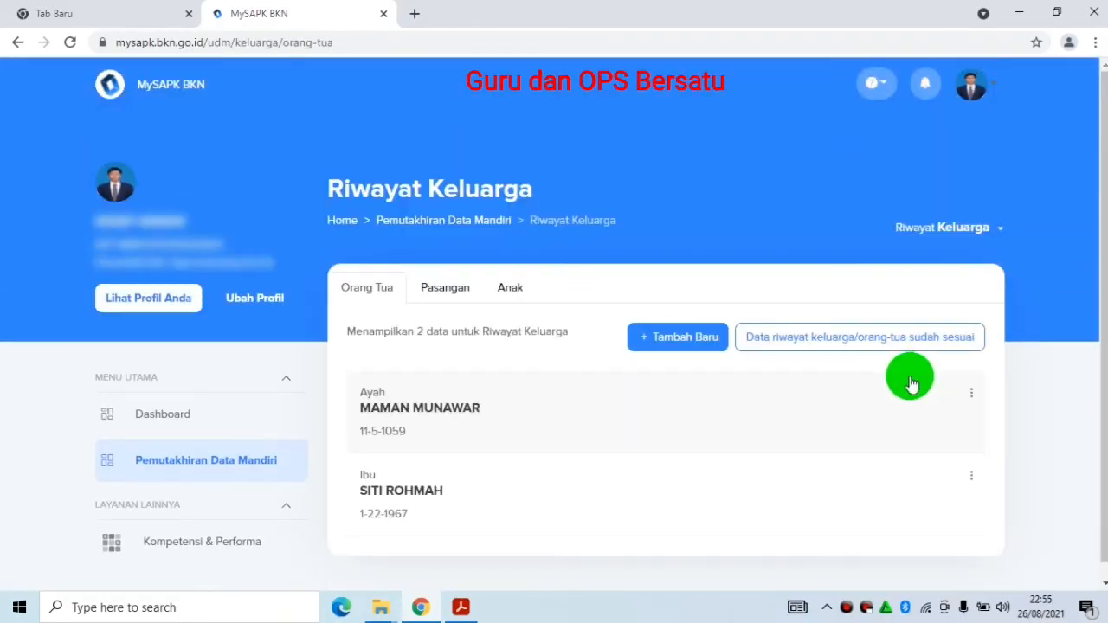
Declare the Anak data complete and correct, confirm it, and check the Riwayat Keluarga status among the categories
{"action": "left_click", "coordinate": [512, 289]}
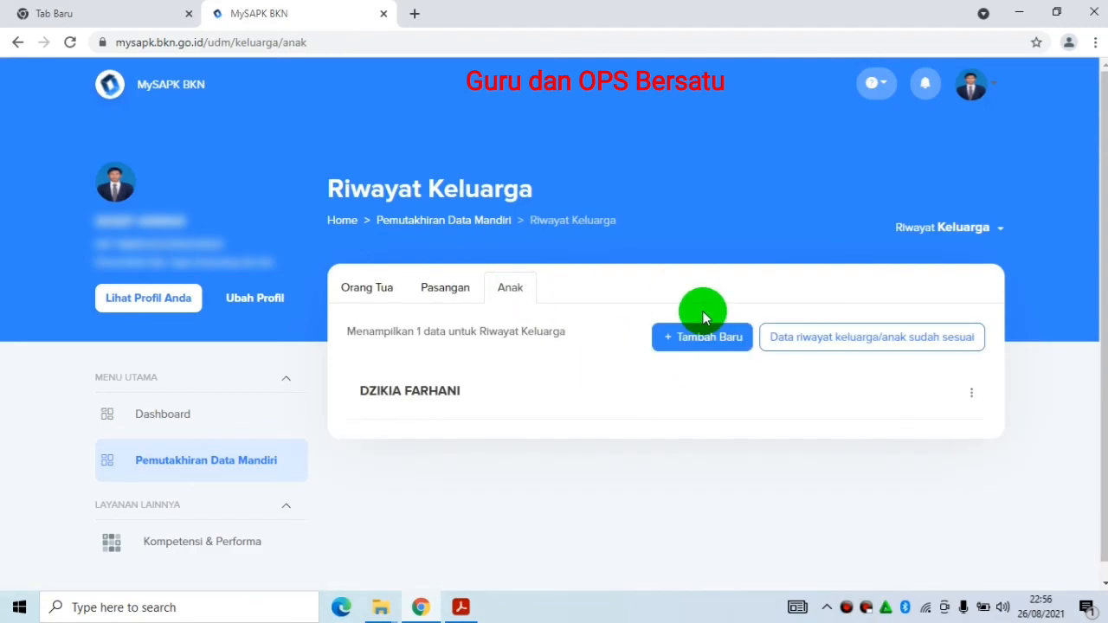
{"action": "left_click", "coordinate": [839, 341]}
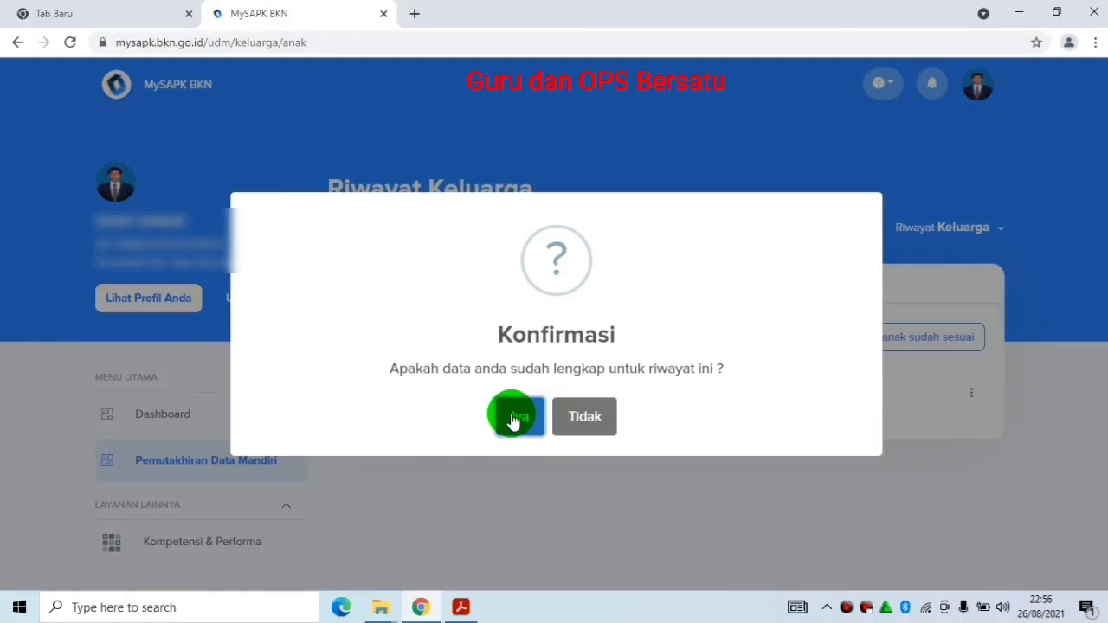
{"action": "left_click", "coordinate": [513, 419]}
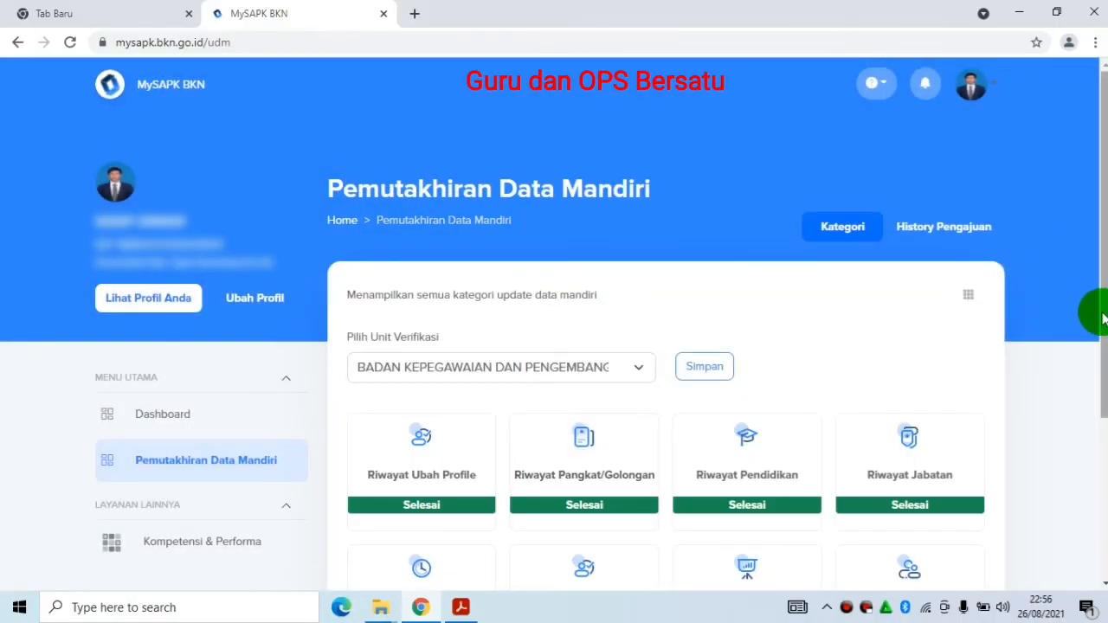
{"action": "left_click_drag", "start_coordinate": [1101, 319], "coordinate": [1101, 474]}
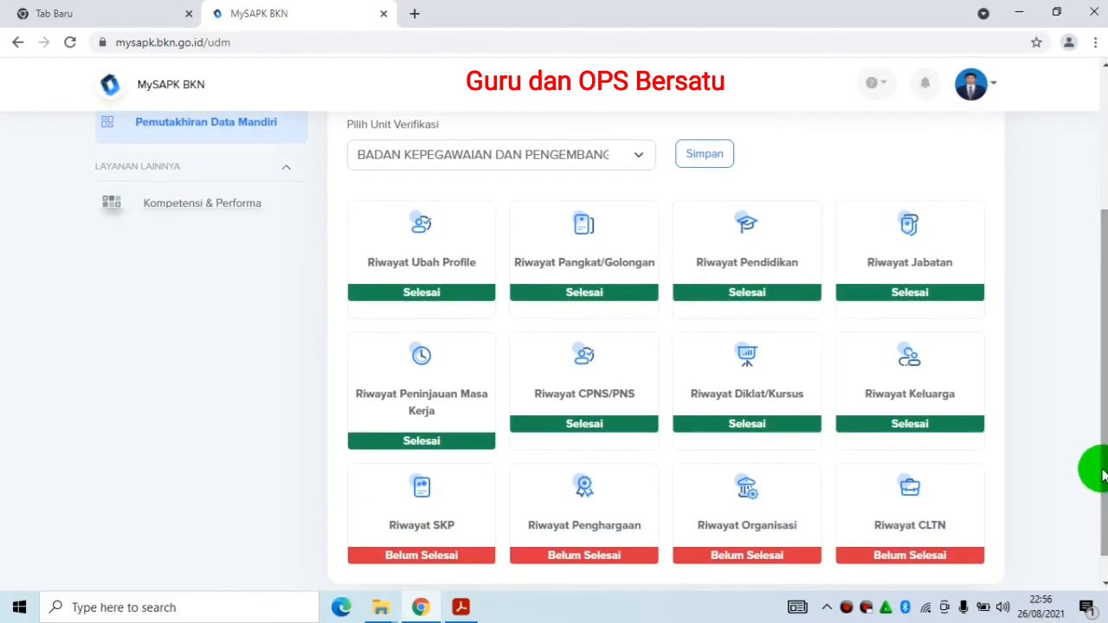